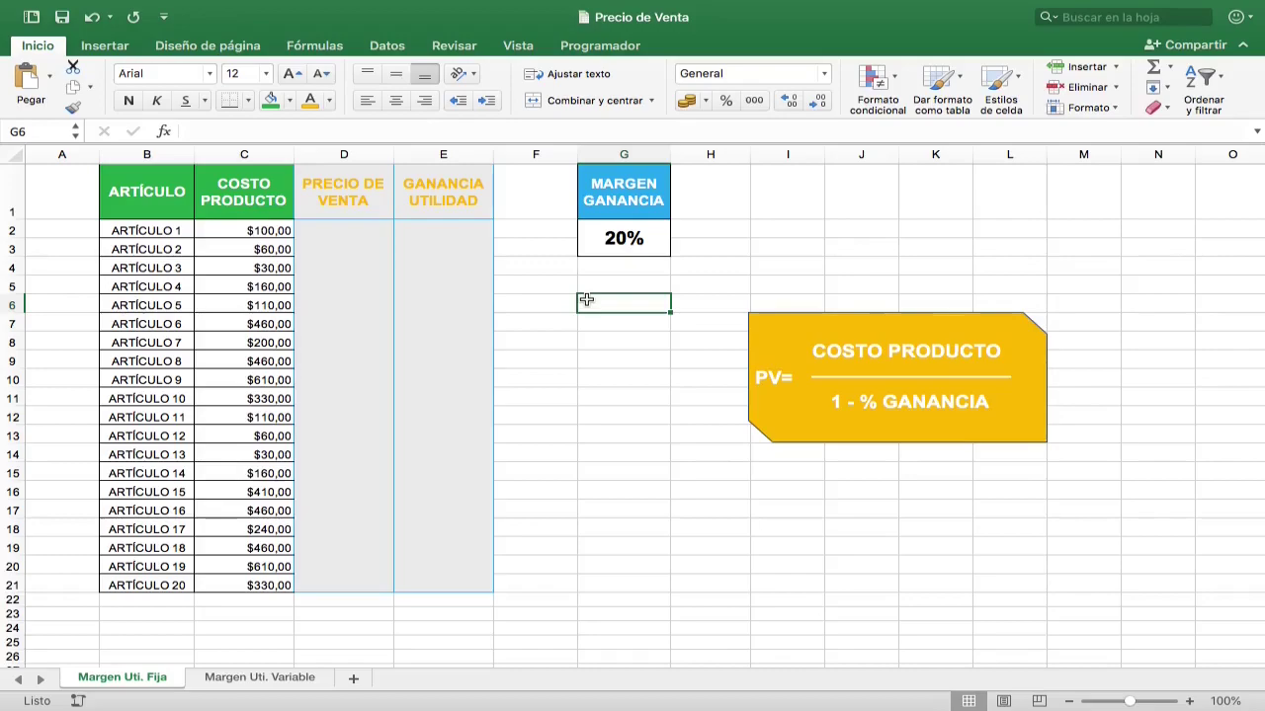
Review the article names, the costs in C2:C21 and the 20% margin in G2.
click(618, 355)
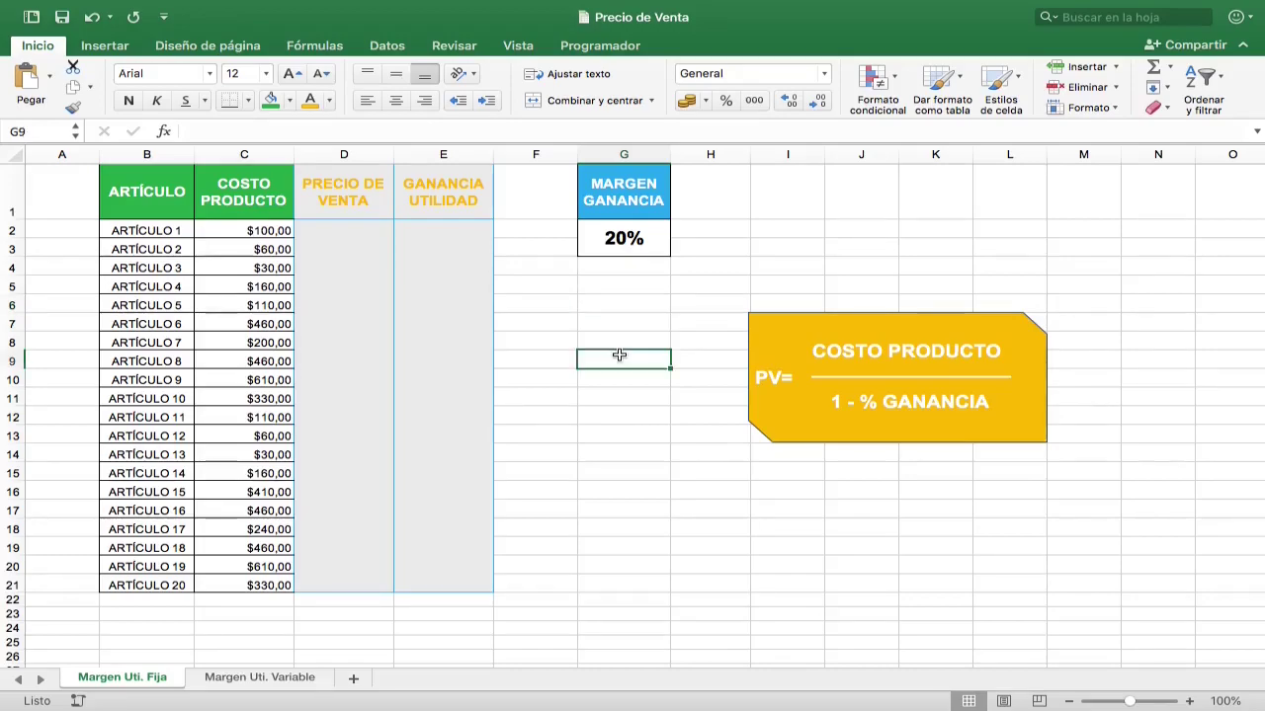
drag(160, 228, 146, 584)
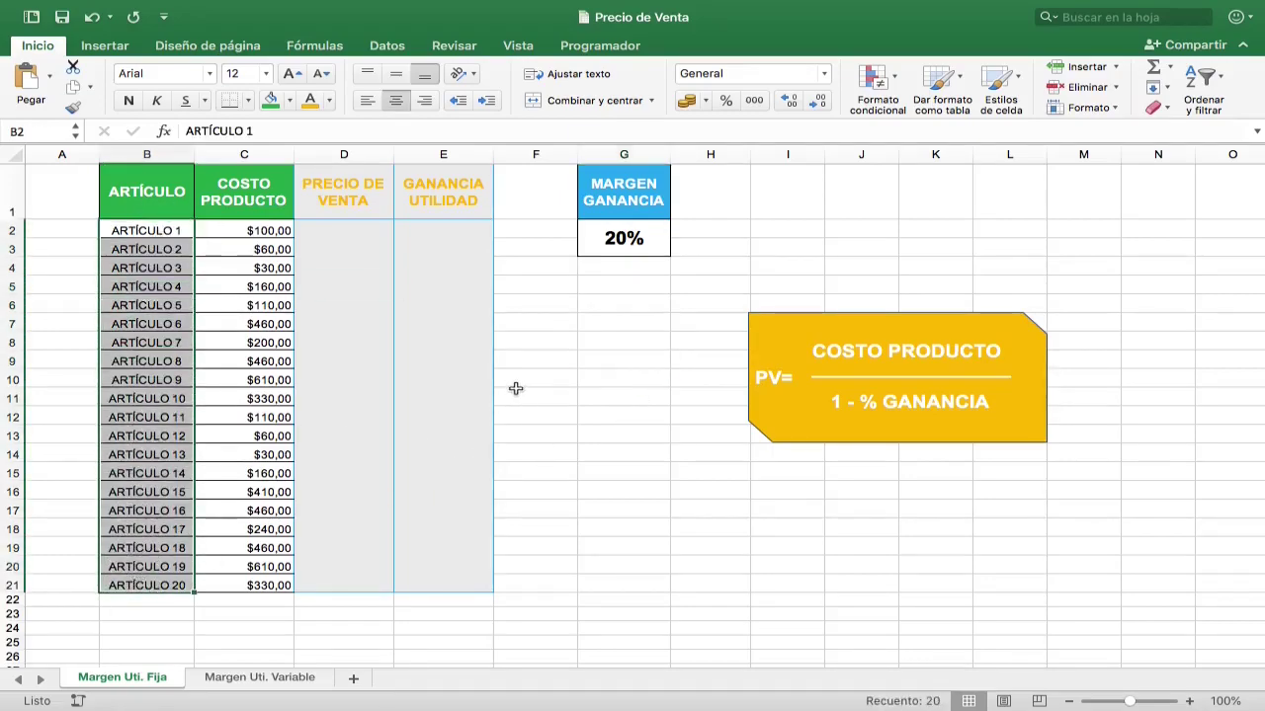
drag(277, 234, 262, 585)
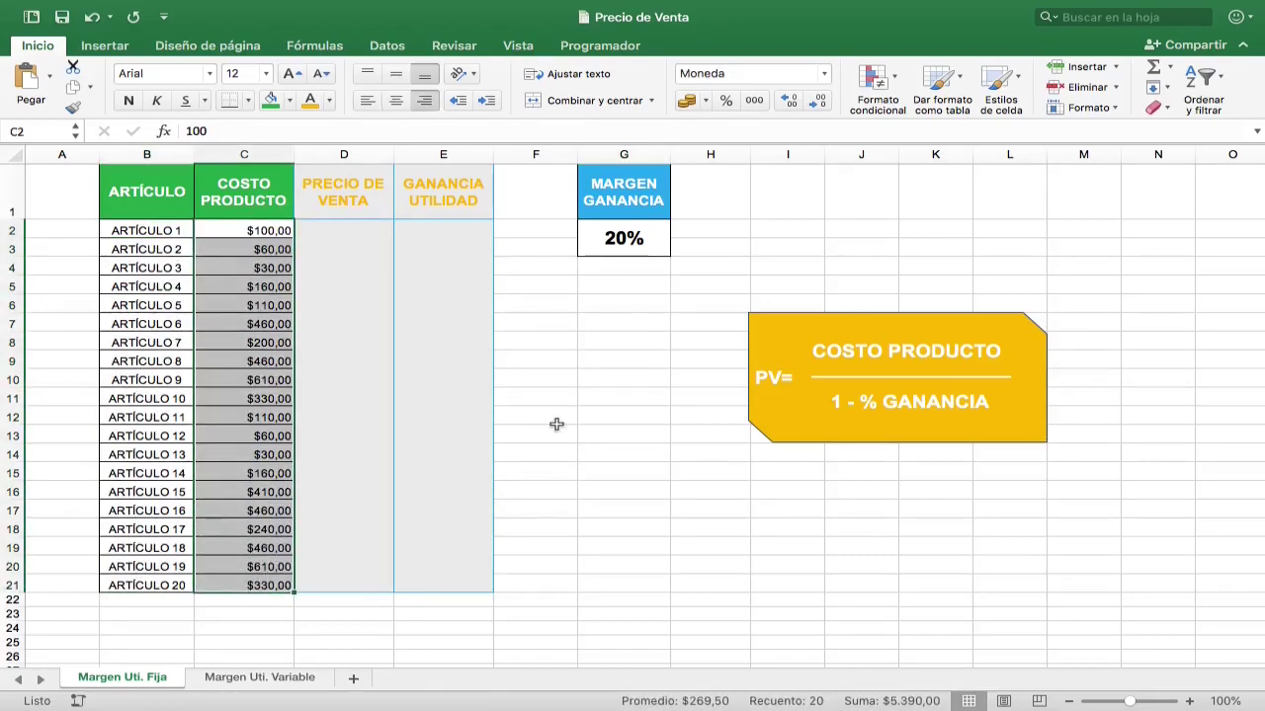
click(233, 230)
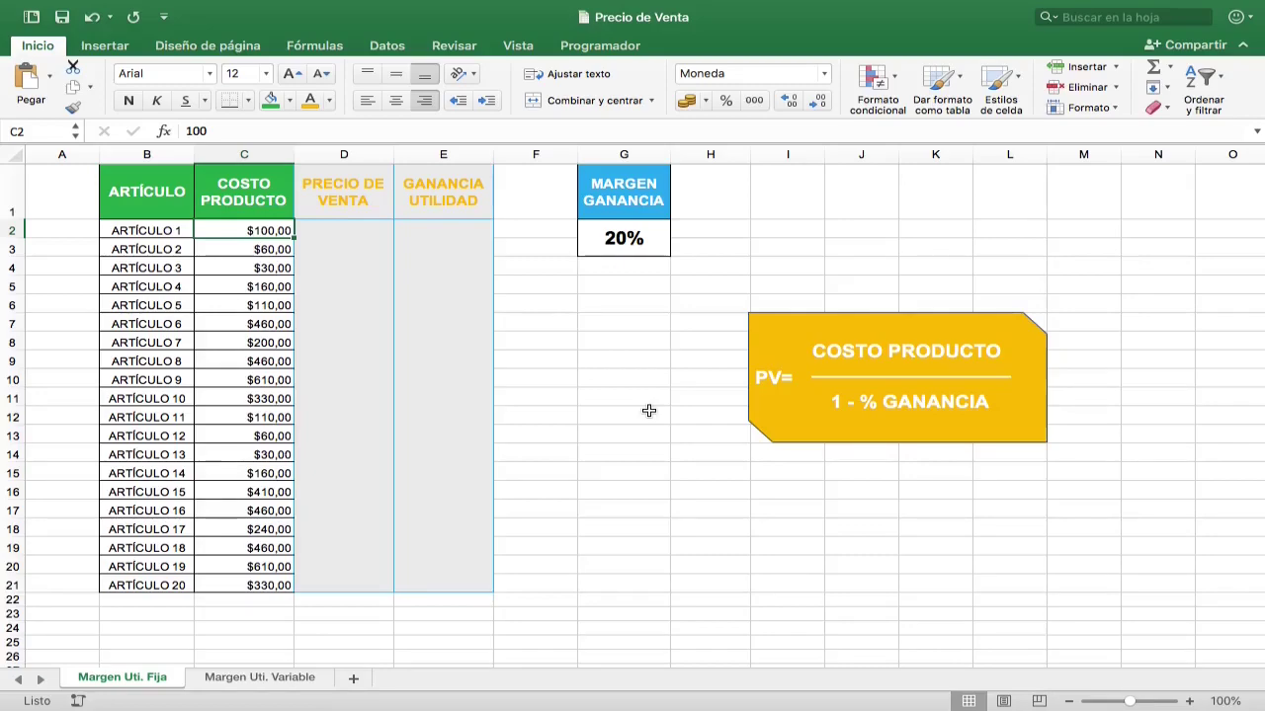
click(633, 194)
click(624, 245)
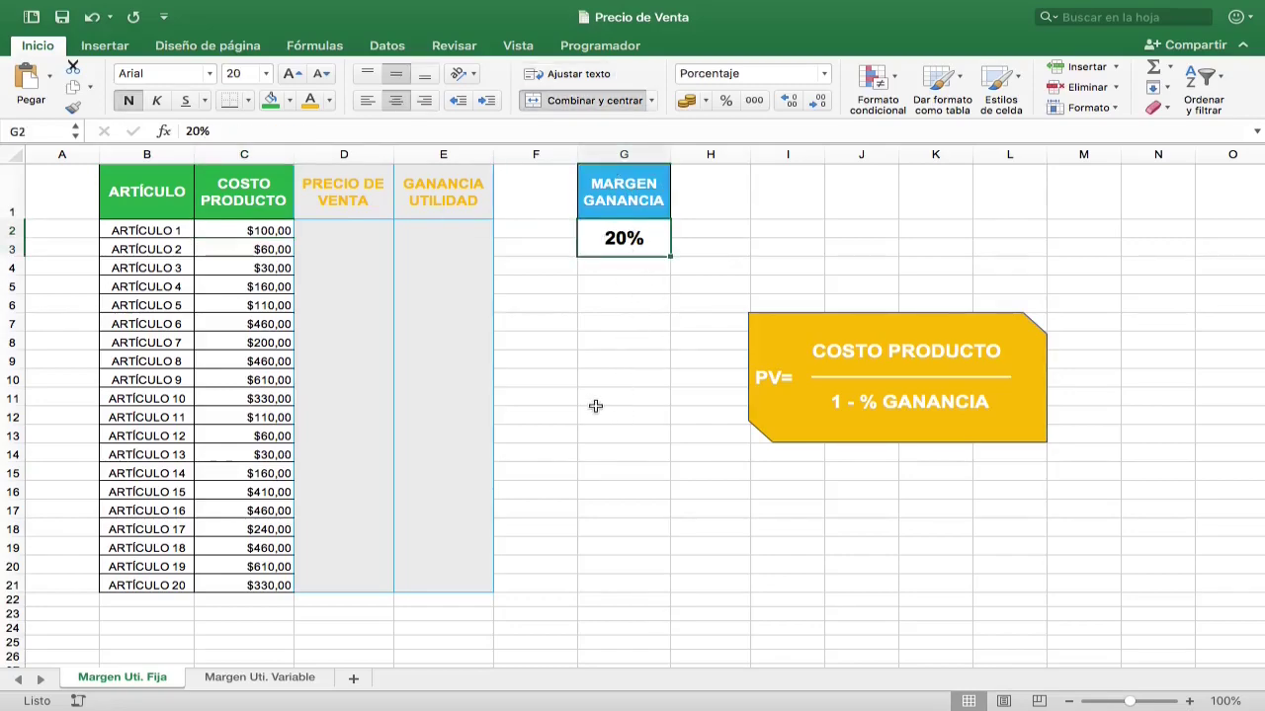
click(251, 229)
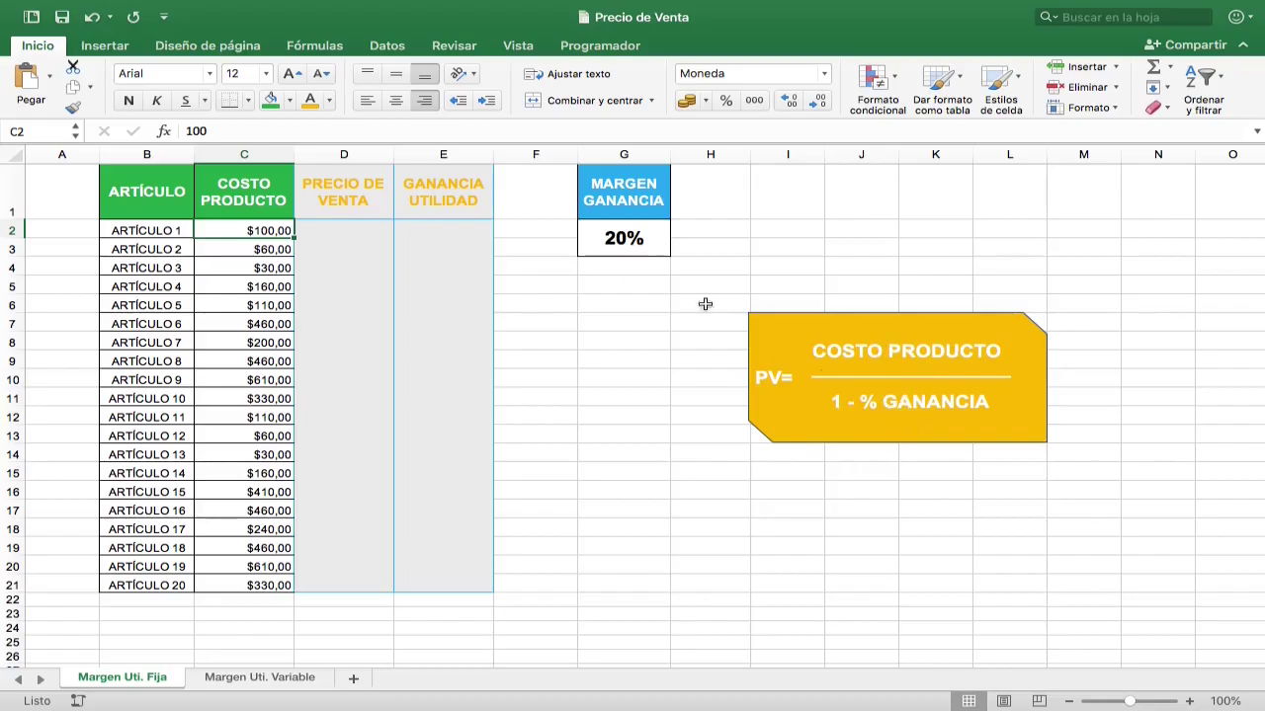
click(633, 241)
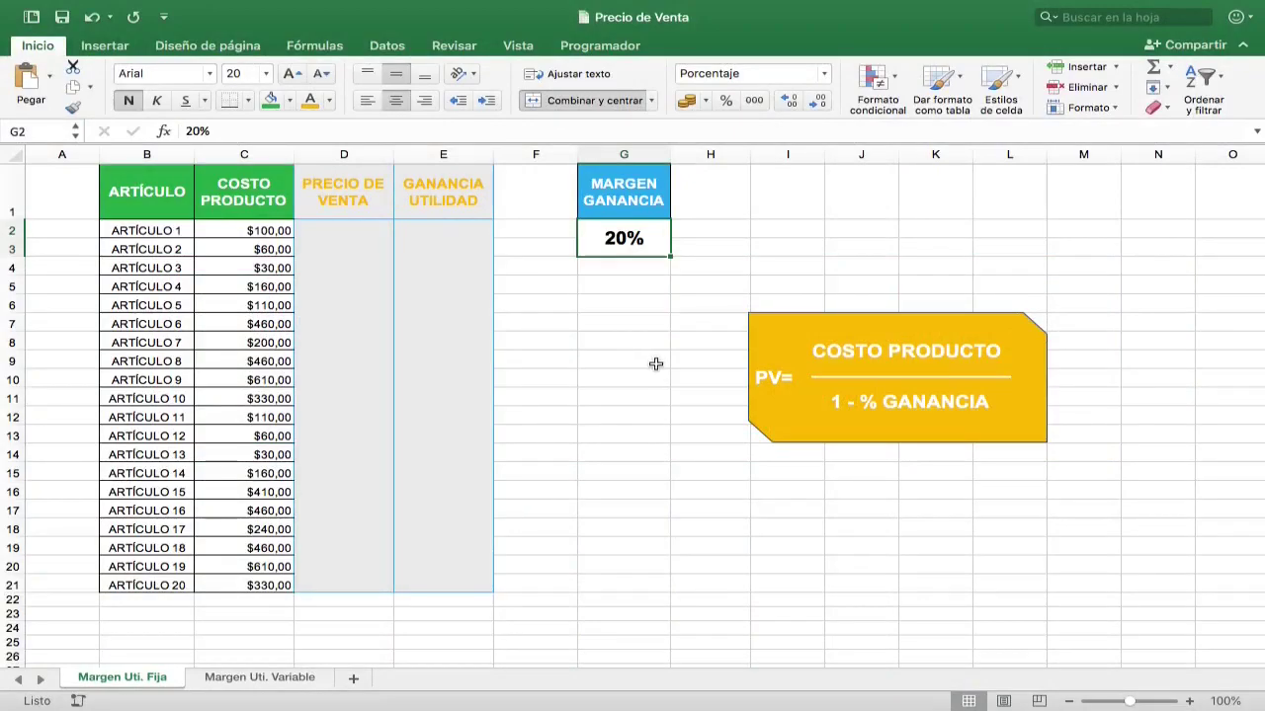
click(248, 230)
Enter =C2/(1-G2) in D2, giving Artículo 1 a $125,00 sale price.
key(Right)
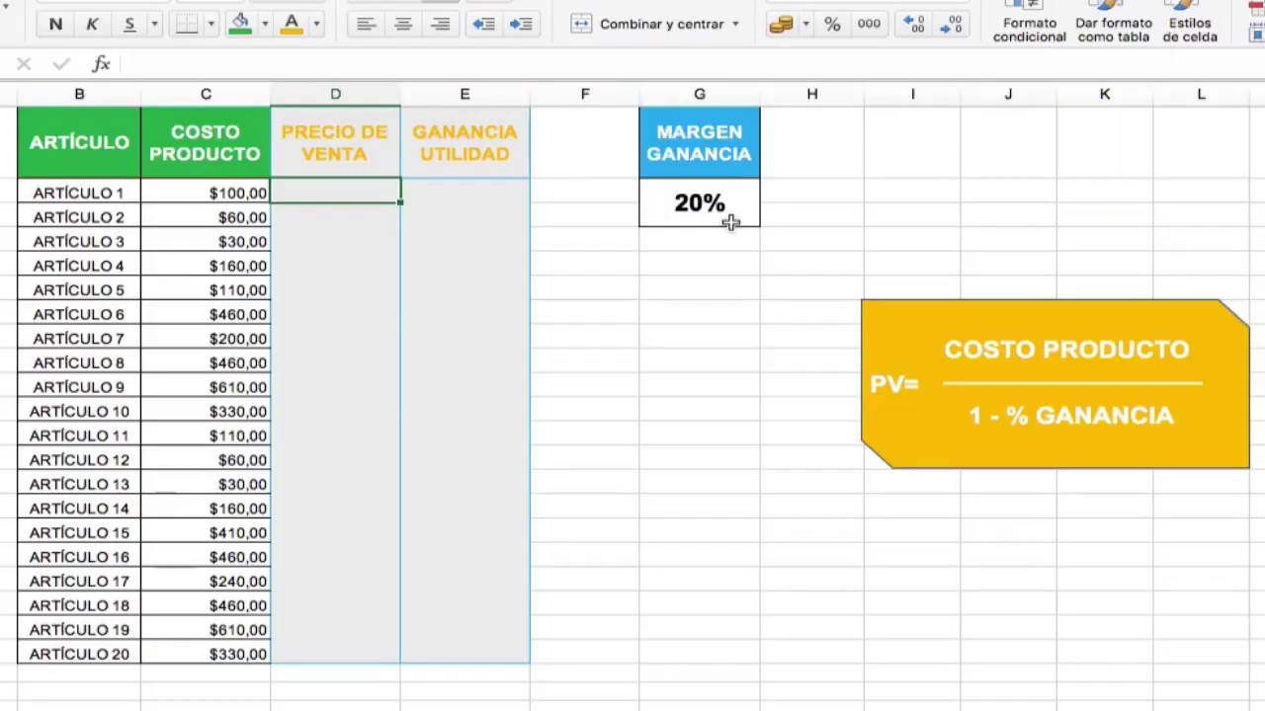
text(=)
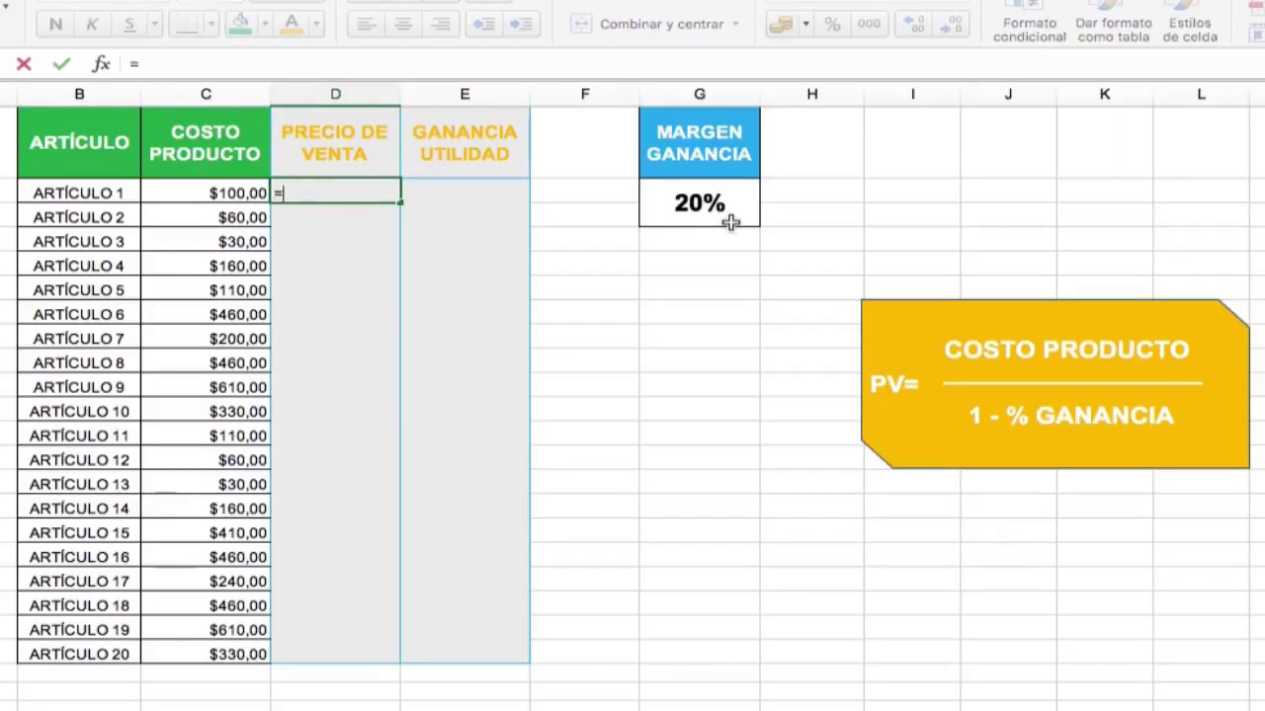
click(227, 195)
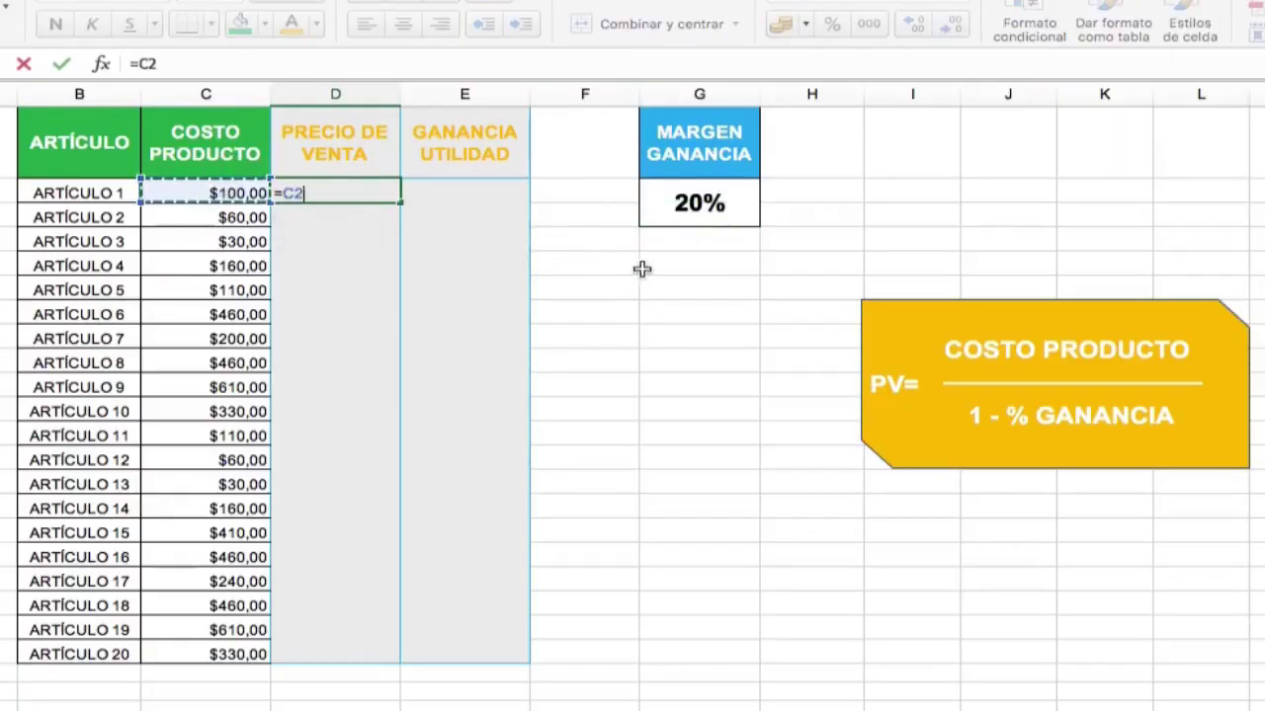
text(/()
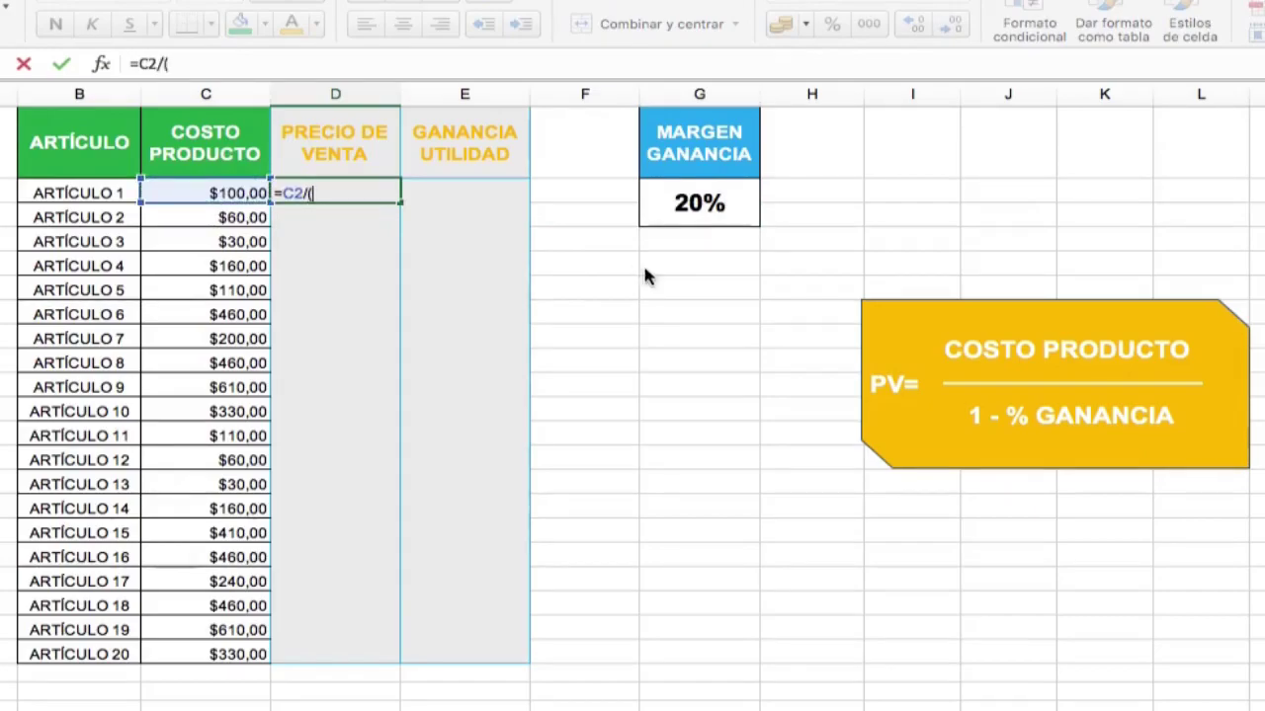
text(1-)
click(714, 203)
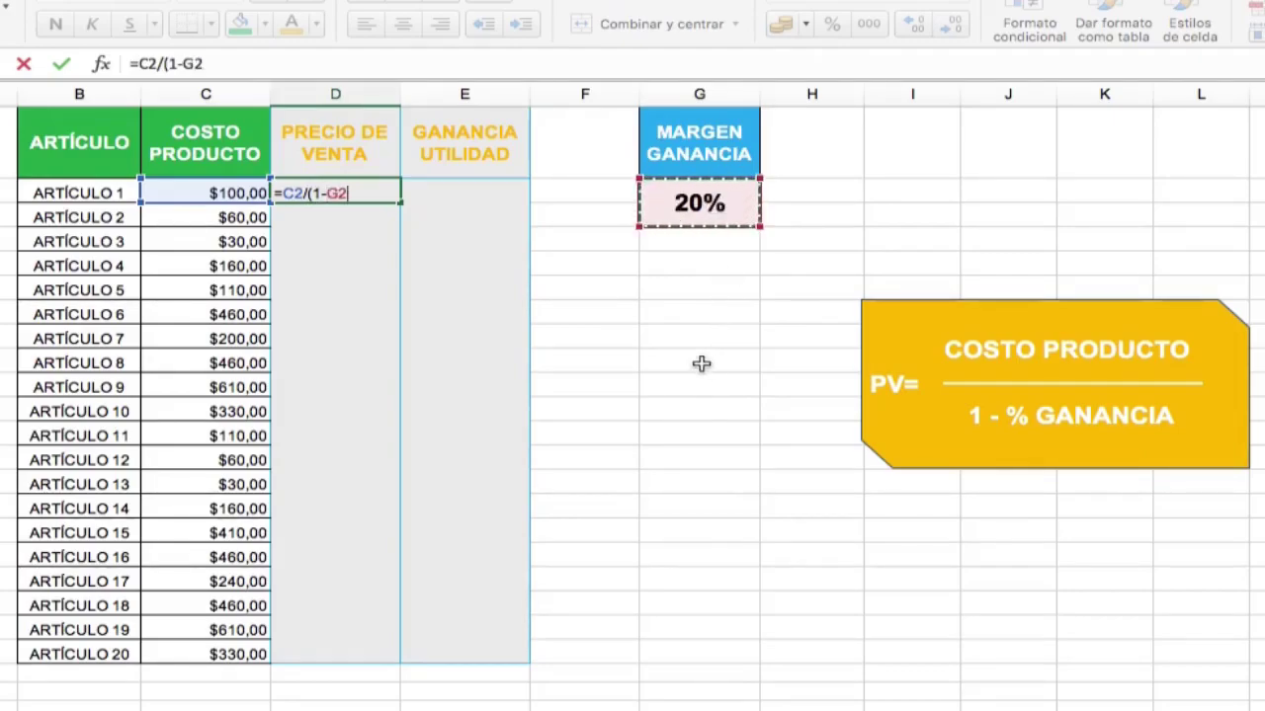
text())
key(Return)
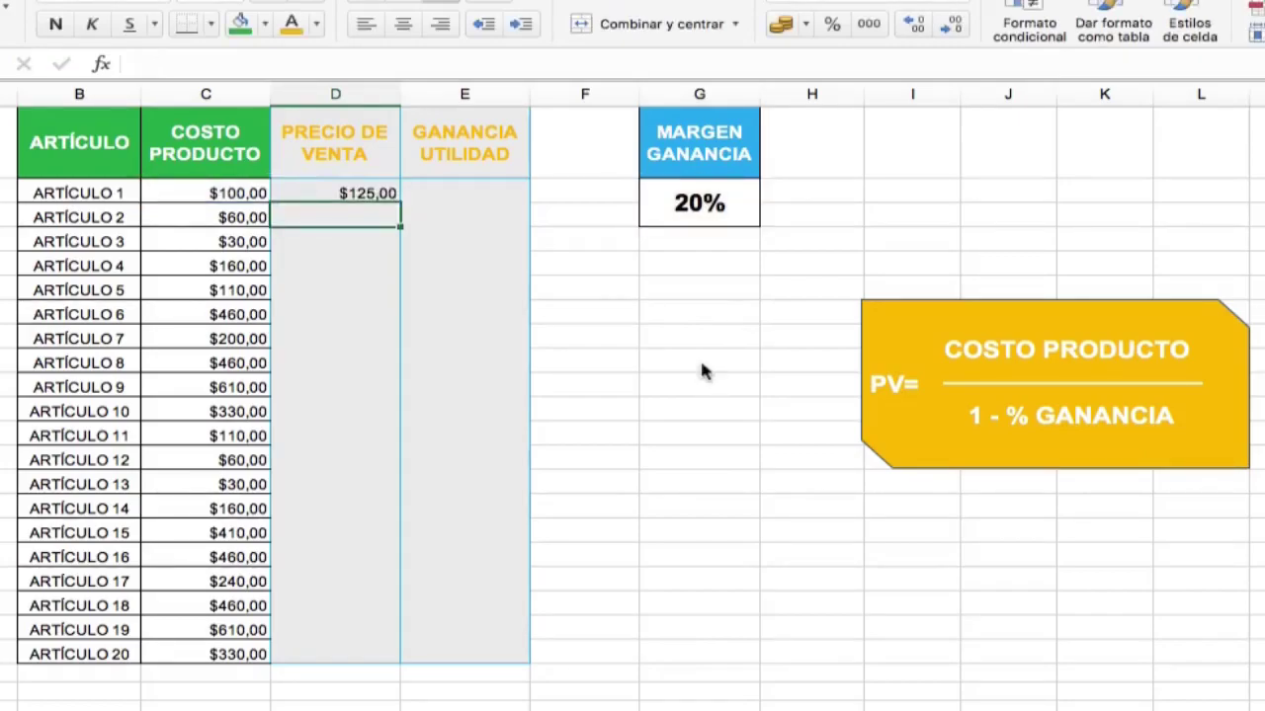
key(Up)
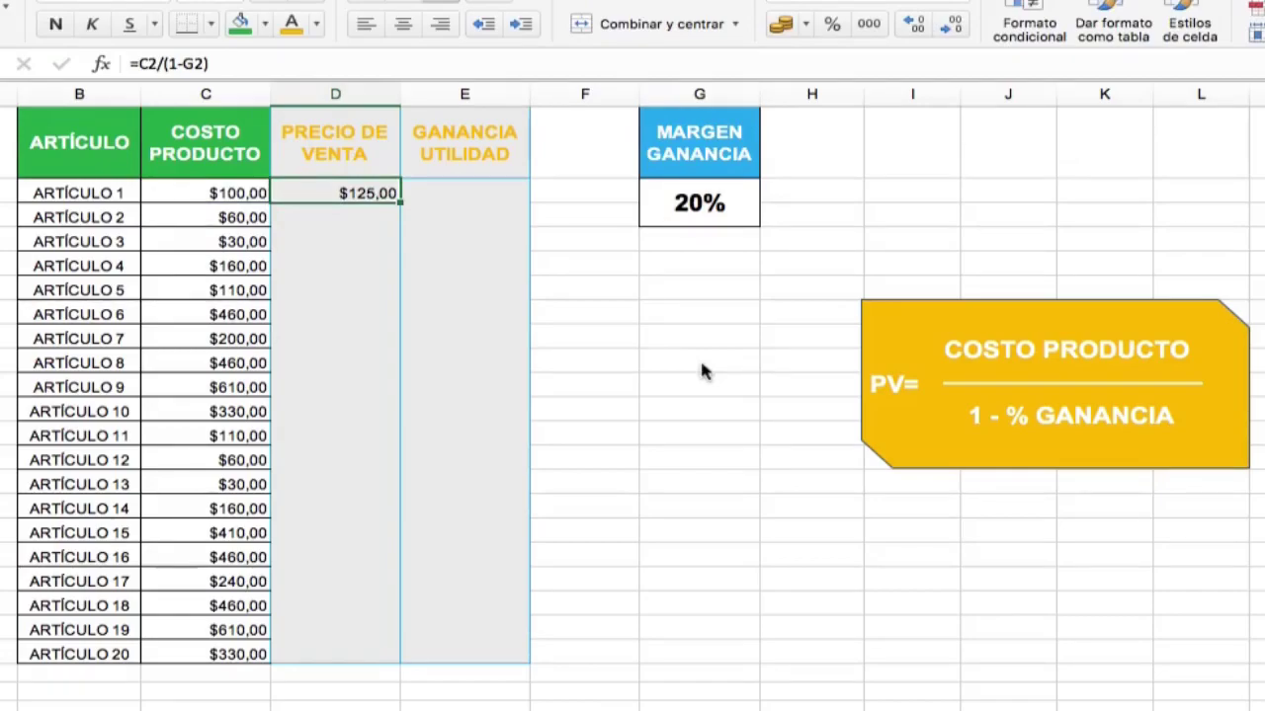
click(682, 203)
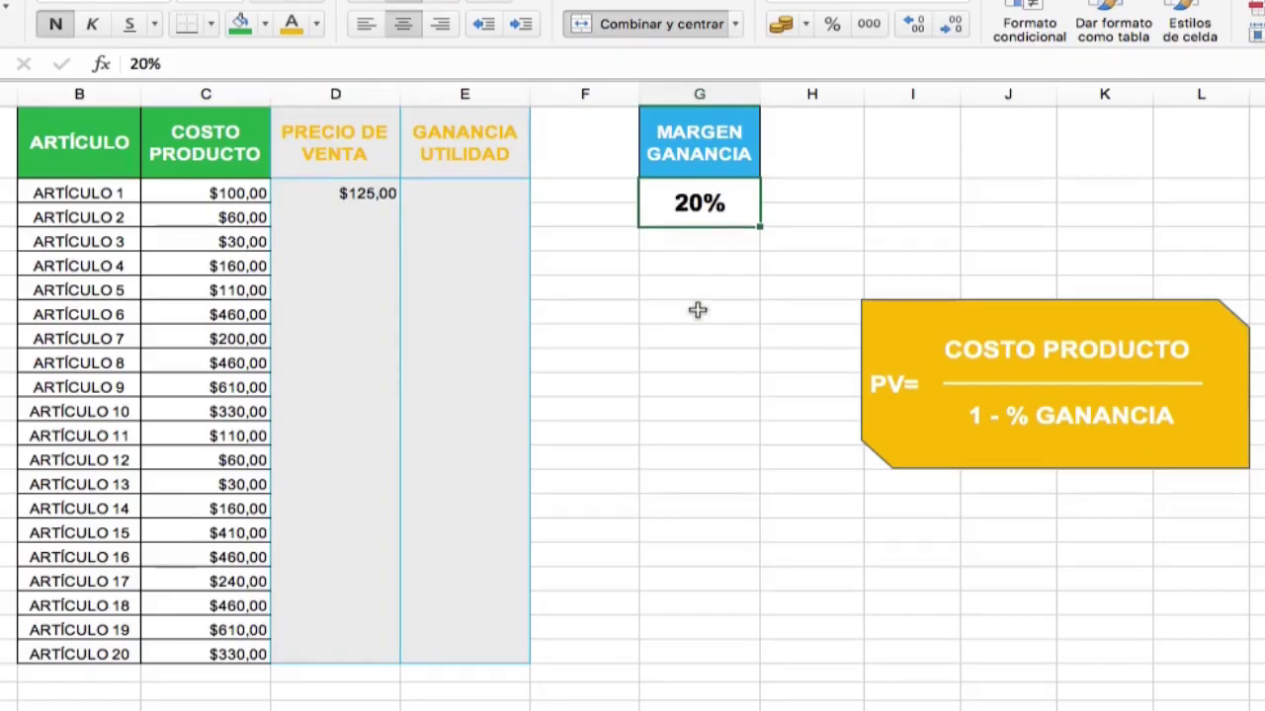
Fill the D2 sale-price formula down to D21; rows 3–21 only repeat each cost.
click(361, 194)
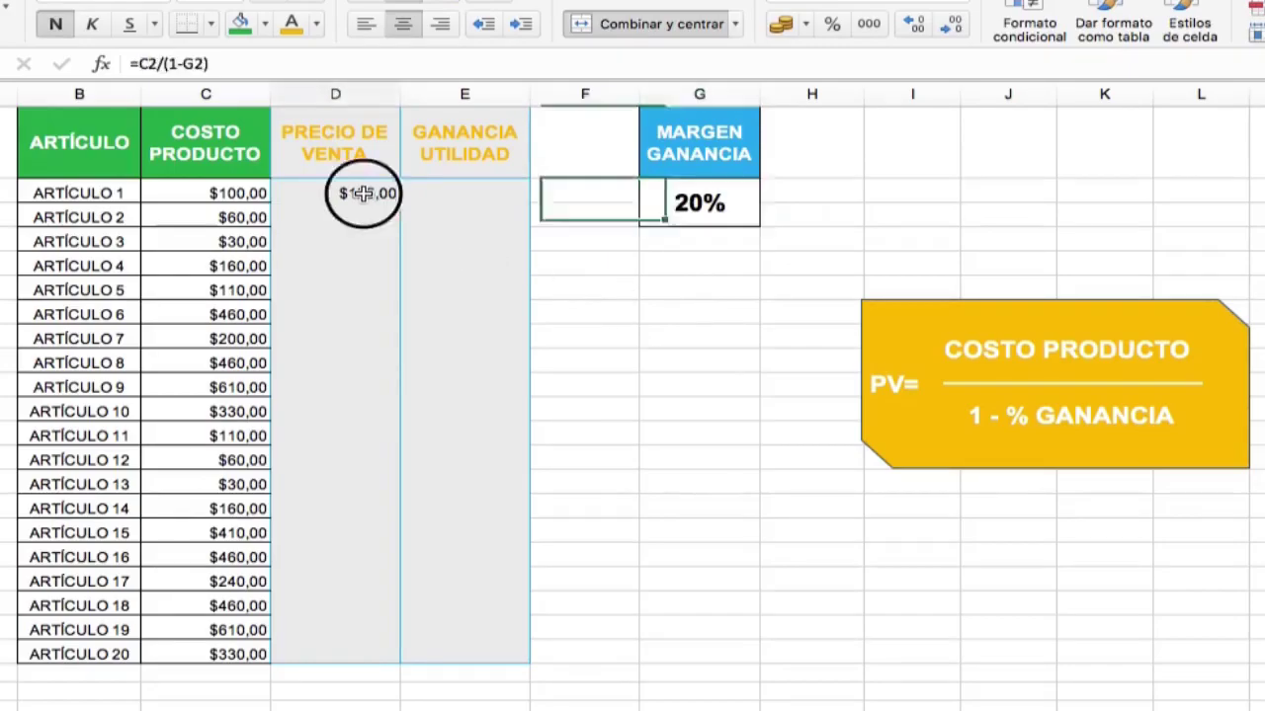
drag(396, 201, 367, 652)
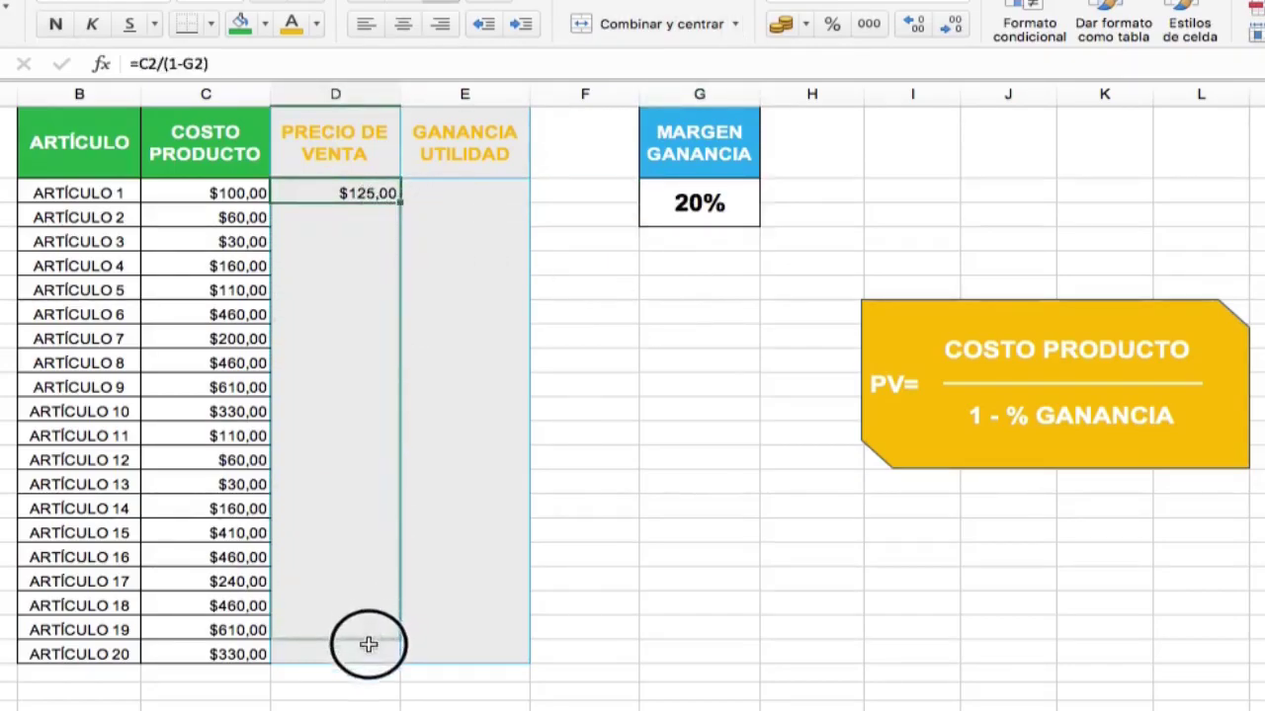
click(717, 308)
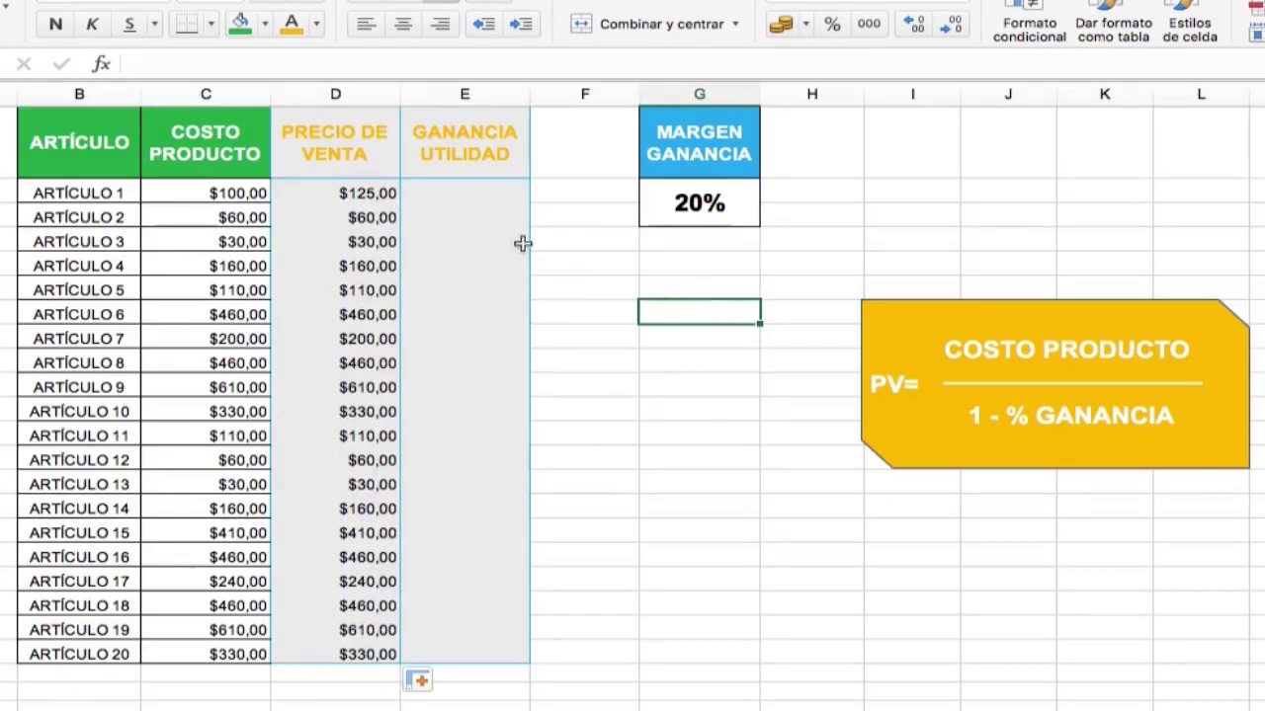
Select E2 for the profit formula after checking the 20% margin cell.
click(469, 193)
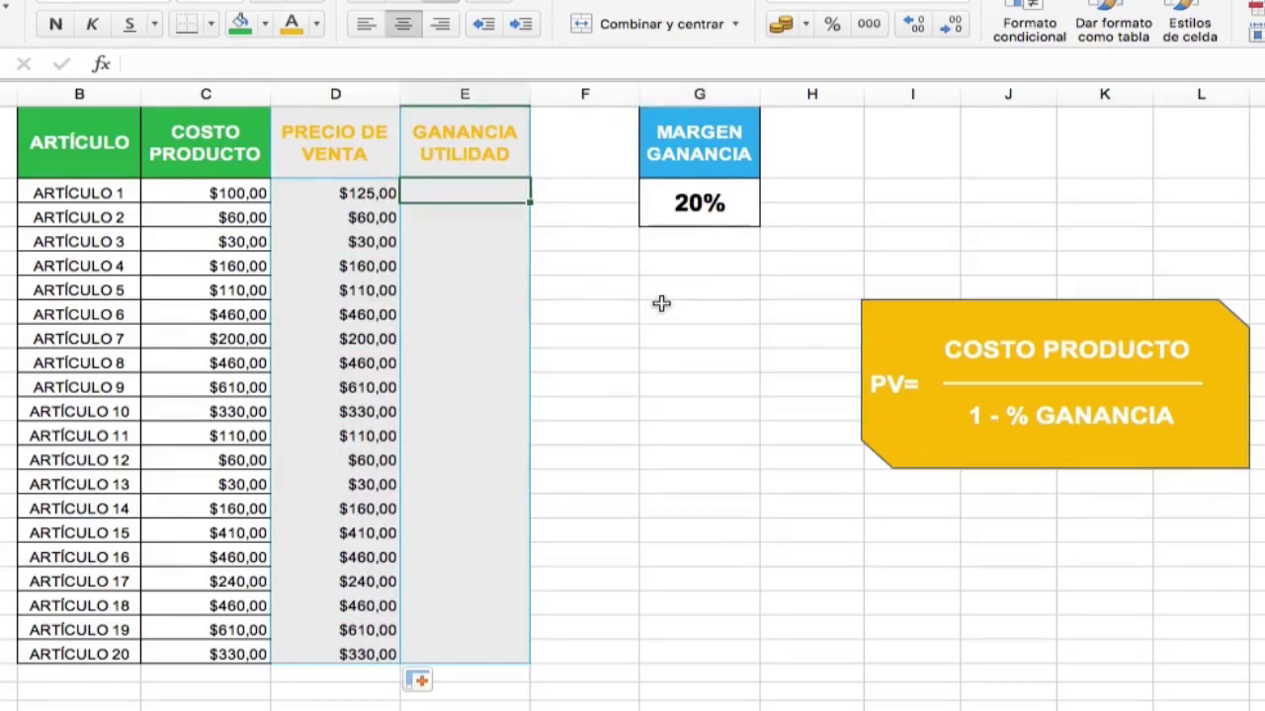
click(711, 207)
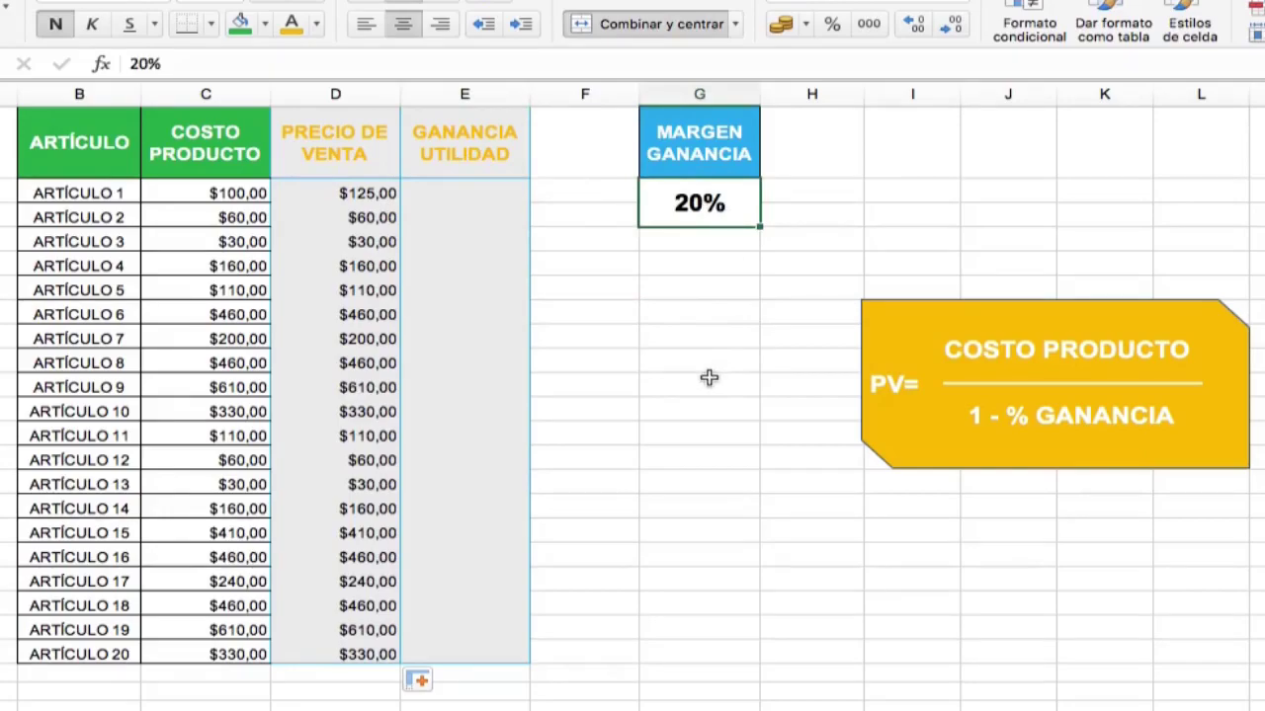
click(464, 195)
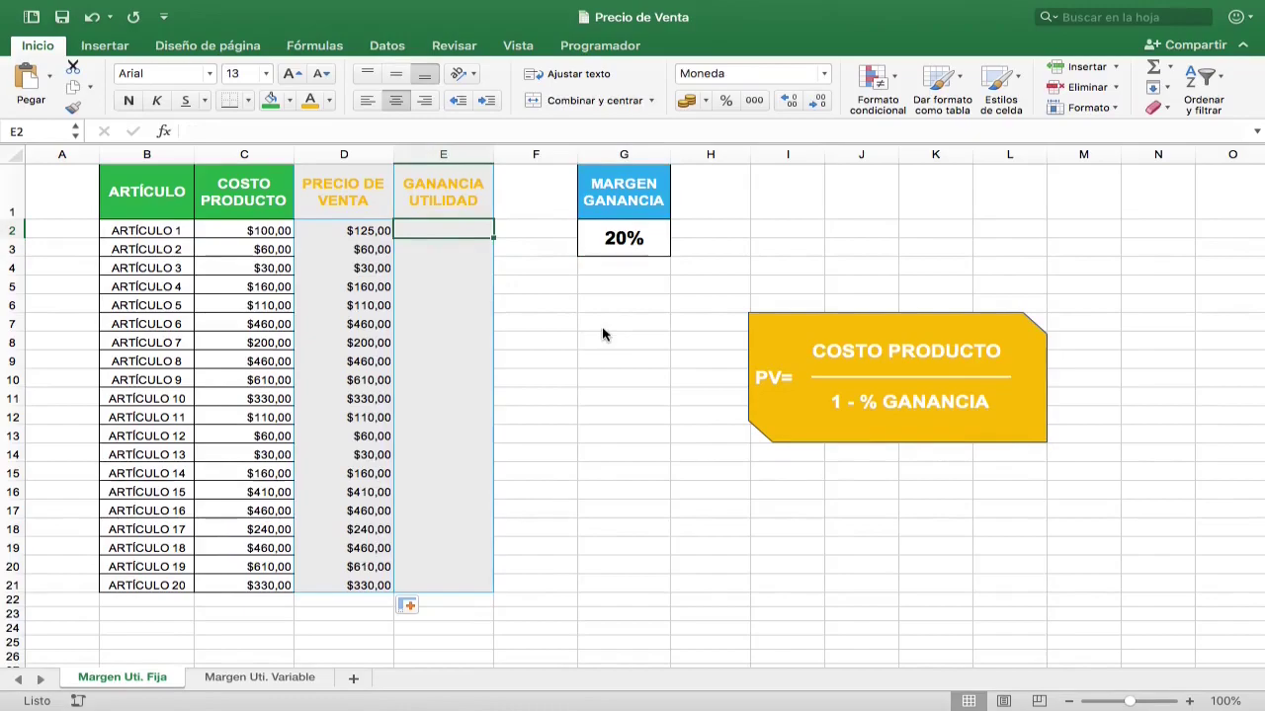
Enter =D2-C2 in E2, giving the first article a $25,00 profit.
text(=)
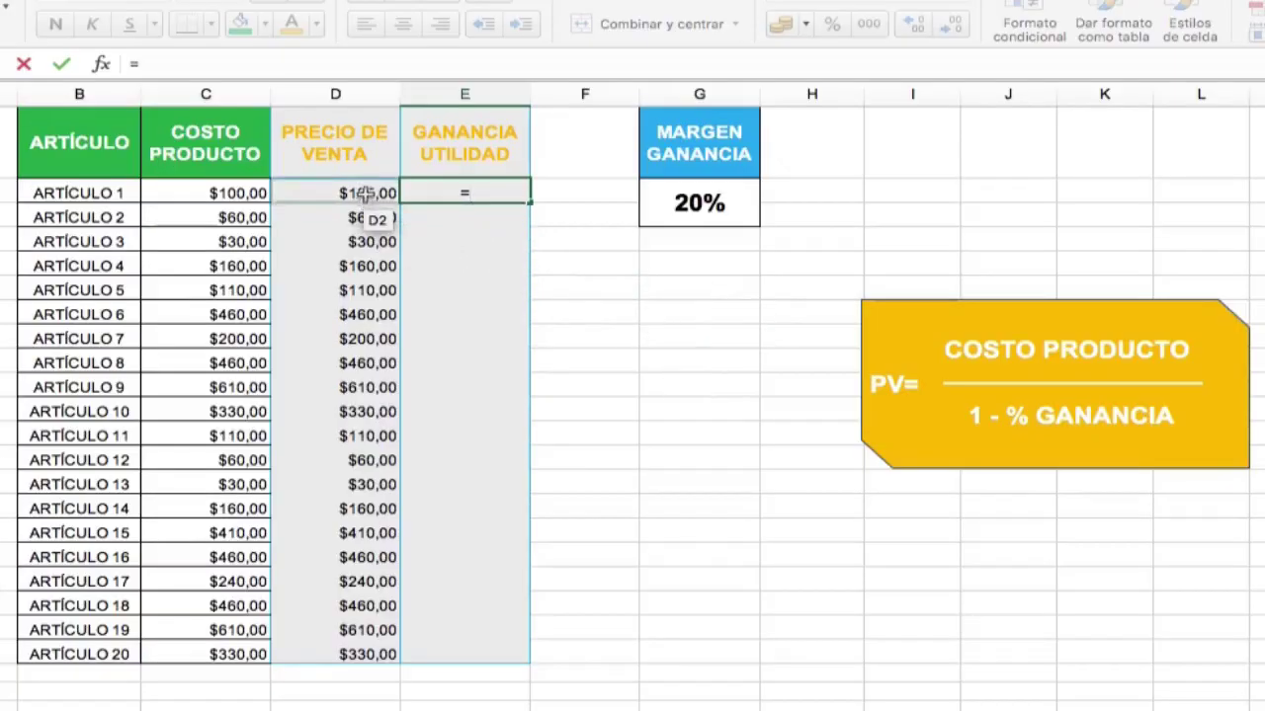
click(366, 232)
text(-)
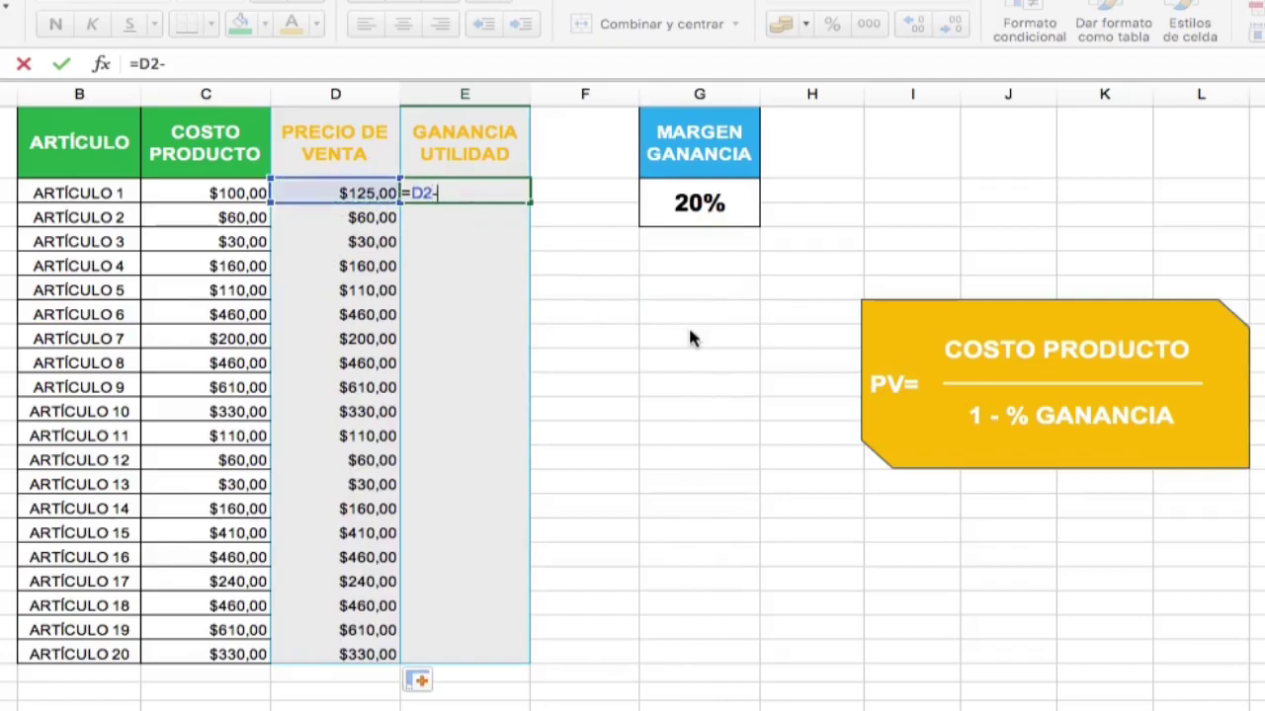
click(245, 193)
key(Return)
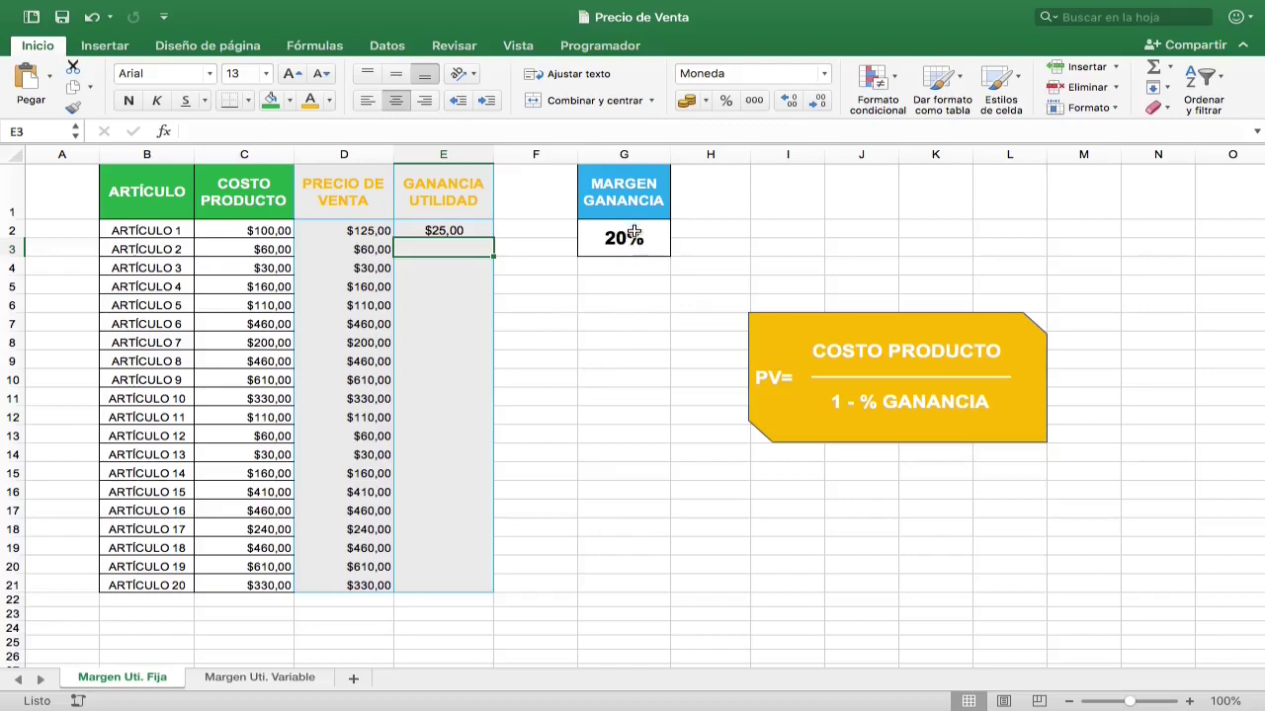
click(633, 233)
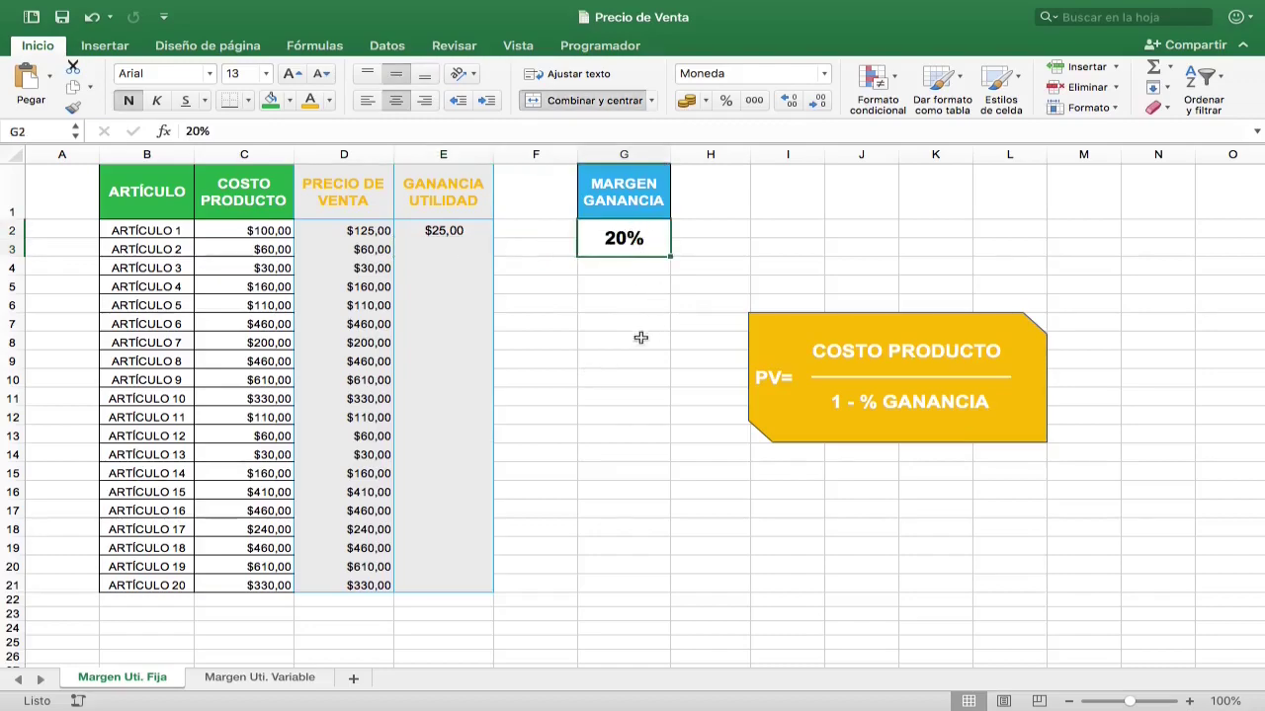
Make the margin absolute in =C2/(1-$G$2) and refill D2:D21 ($75,00 to $762,50).
click(377, 230)
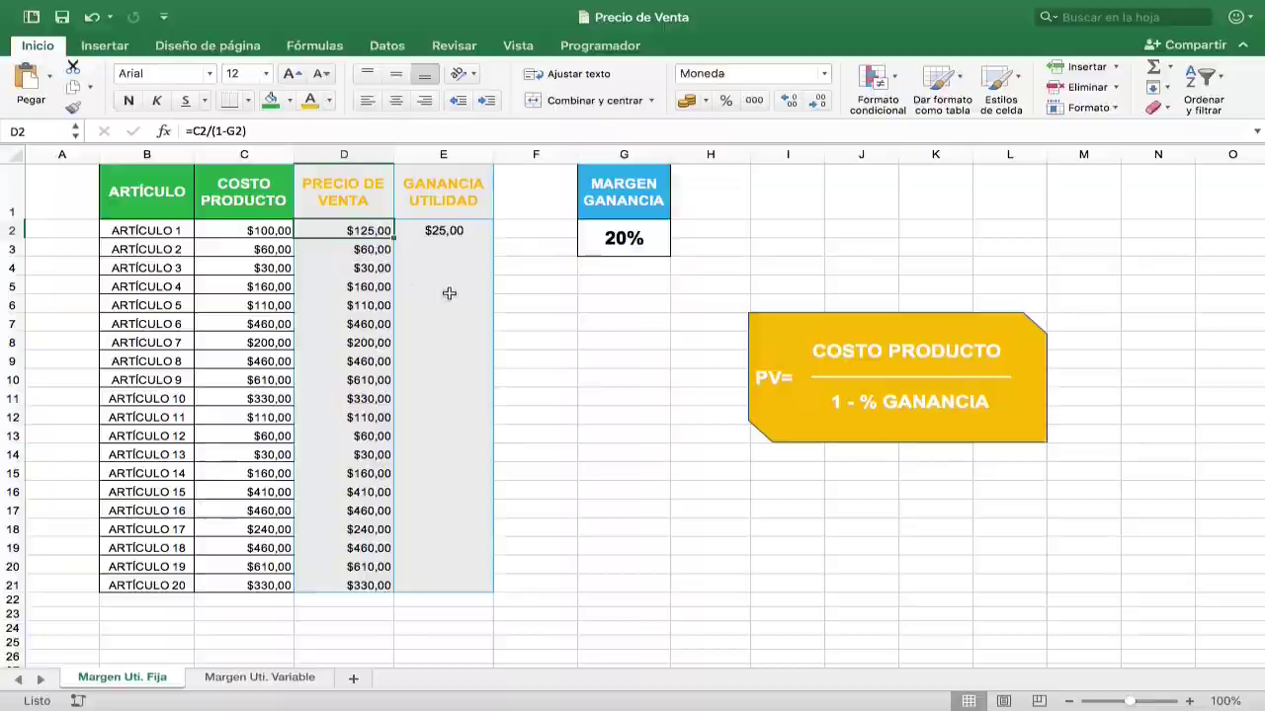
click(231, 130)
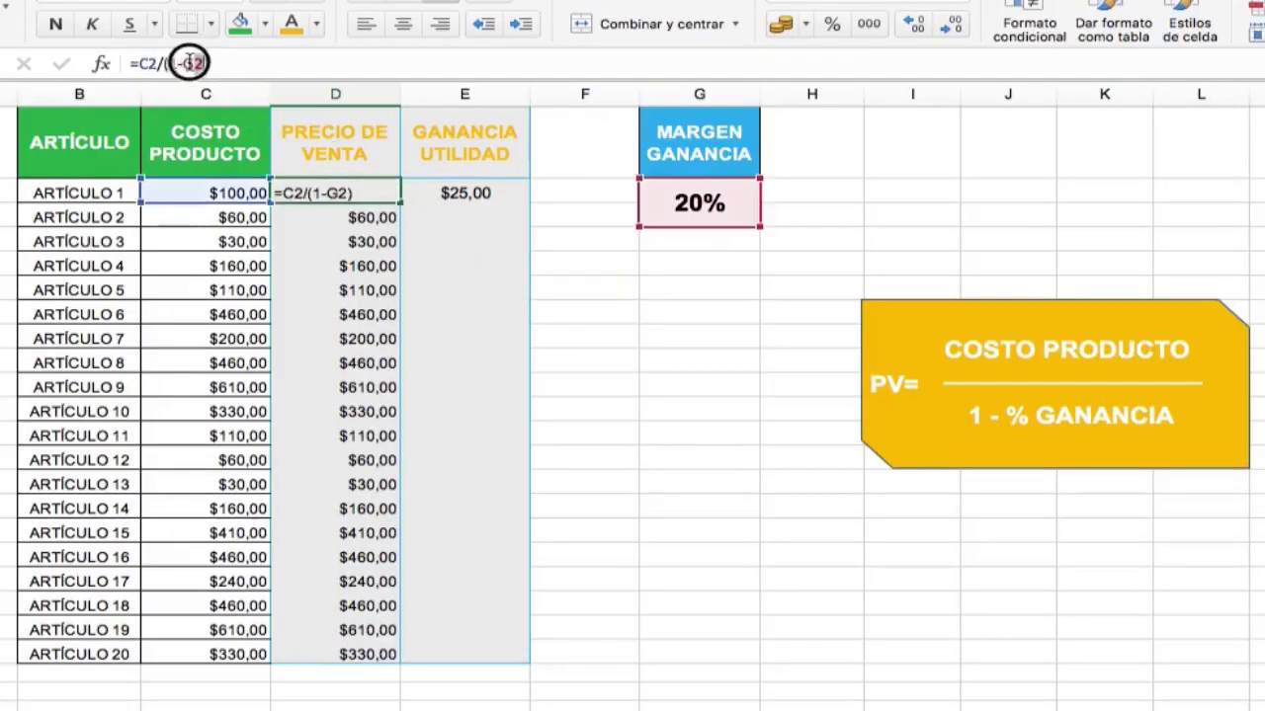
key(F4)
key(Return)
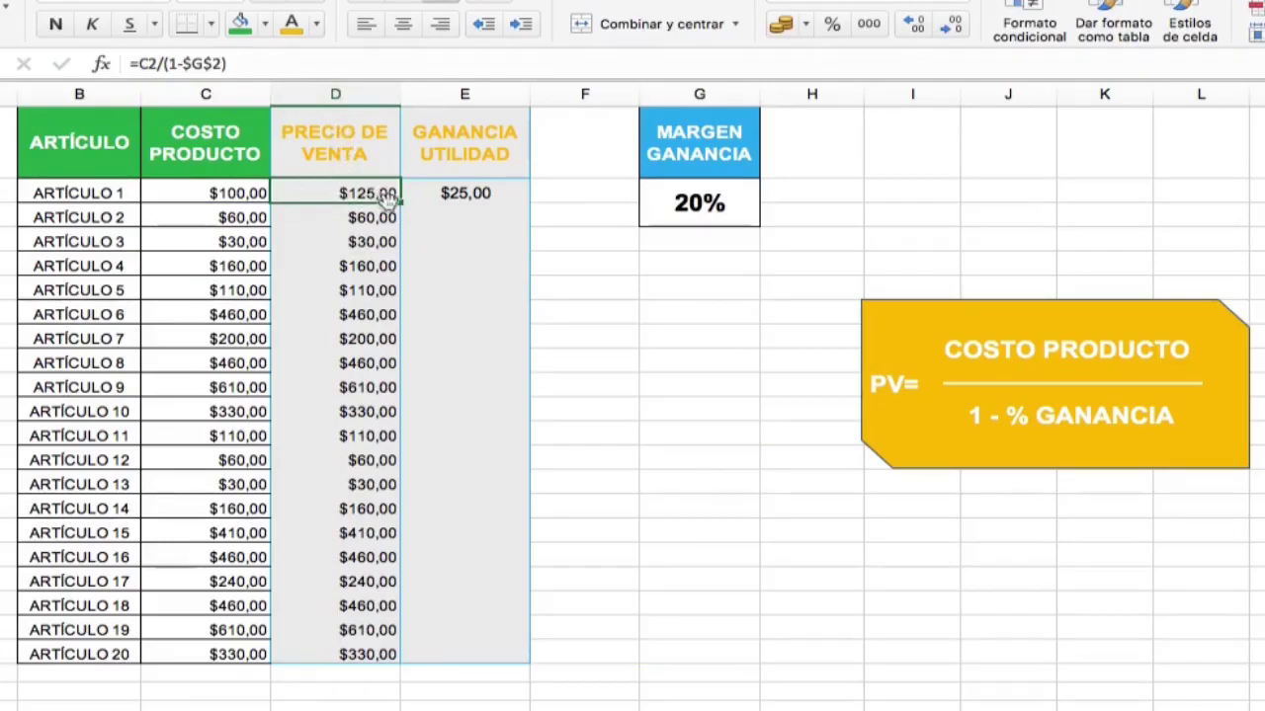
drag(400, 202, 350, 654)
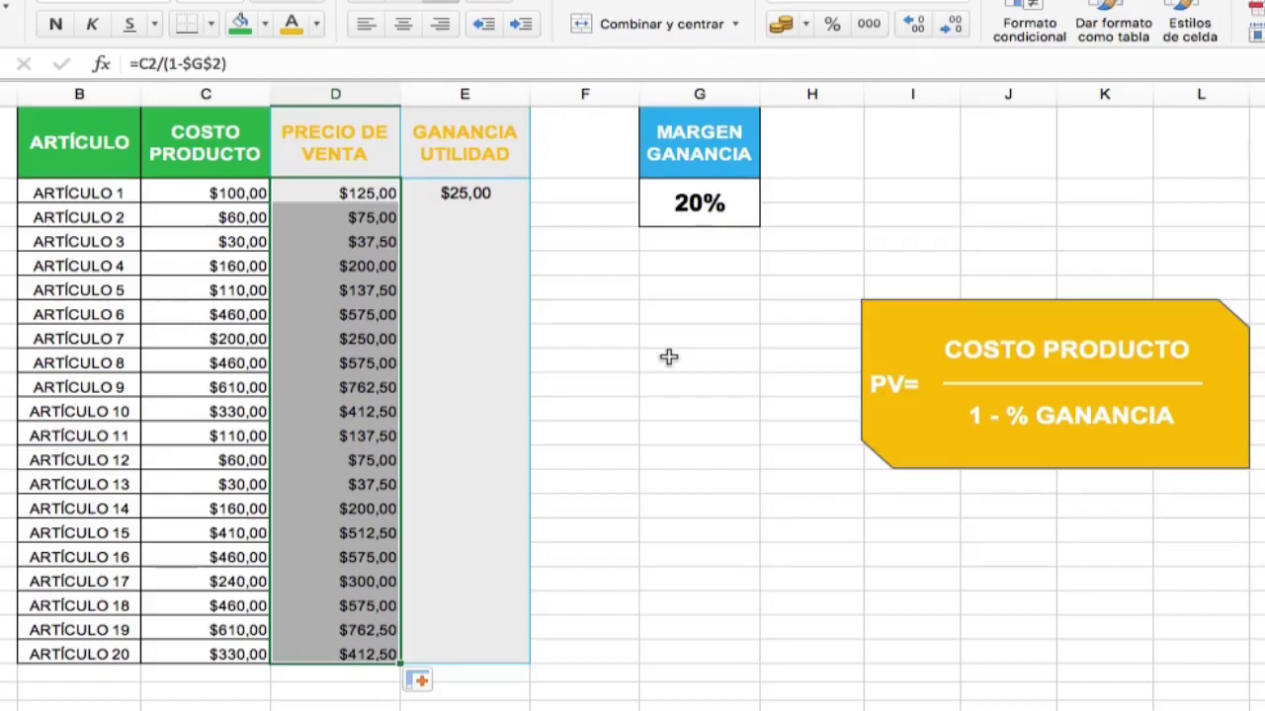
Fill =D2-C2 from E2 down to E21, giving profits $15,00 to $152,50.
click(670, 209)
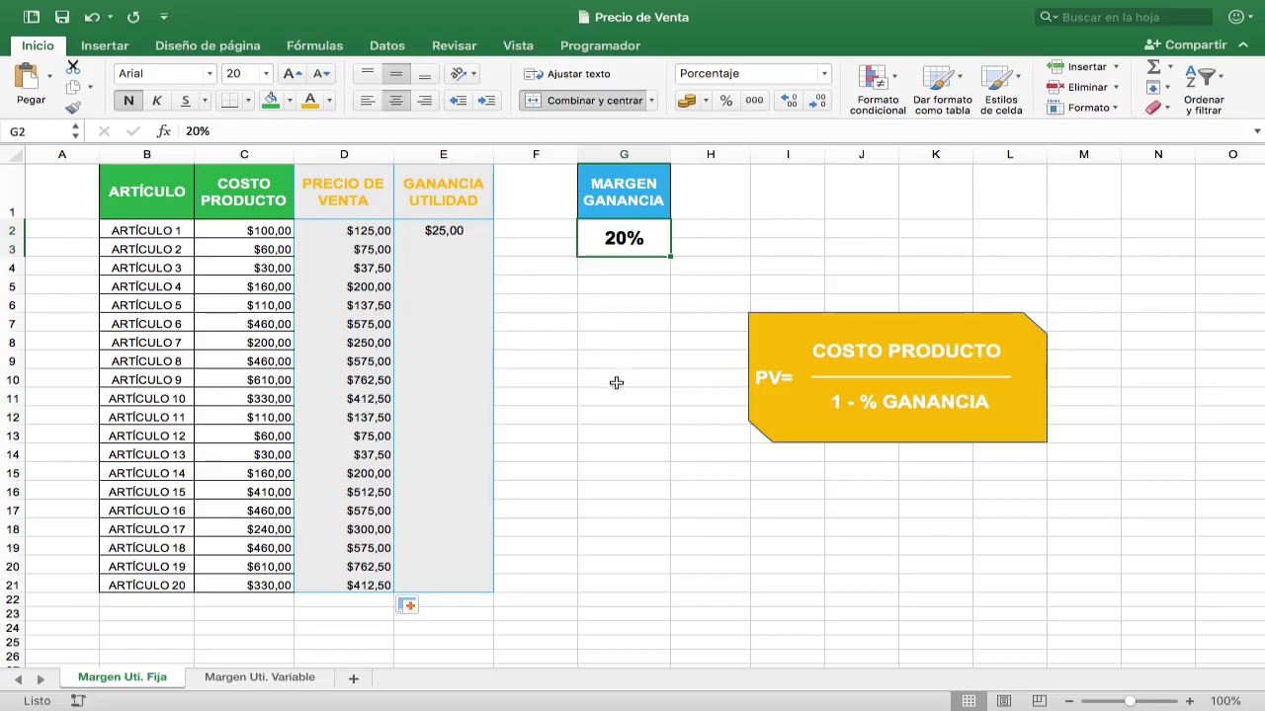
click(484, 230)
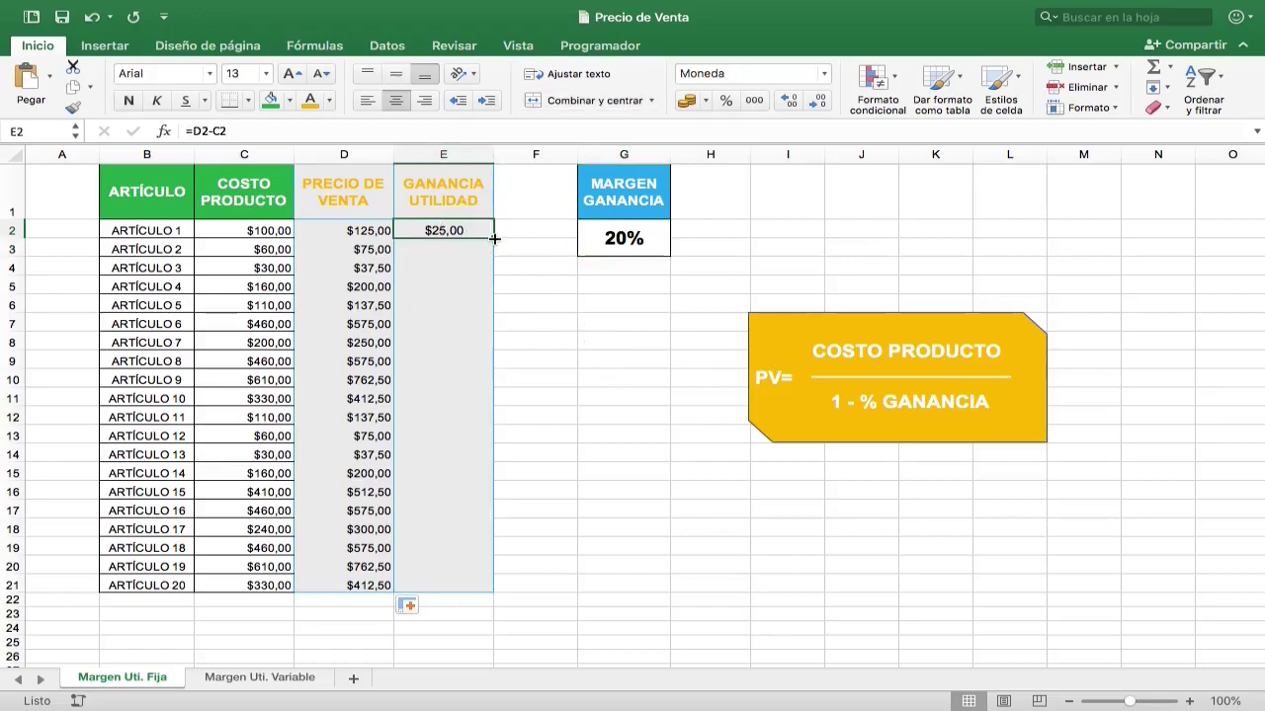
drag(494, 238, 463, 586)
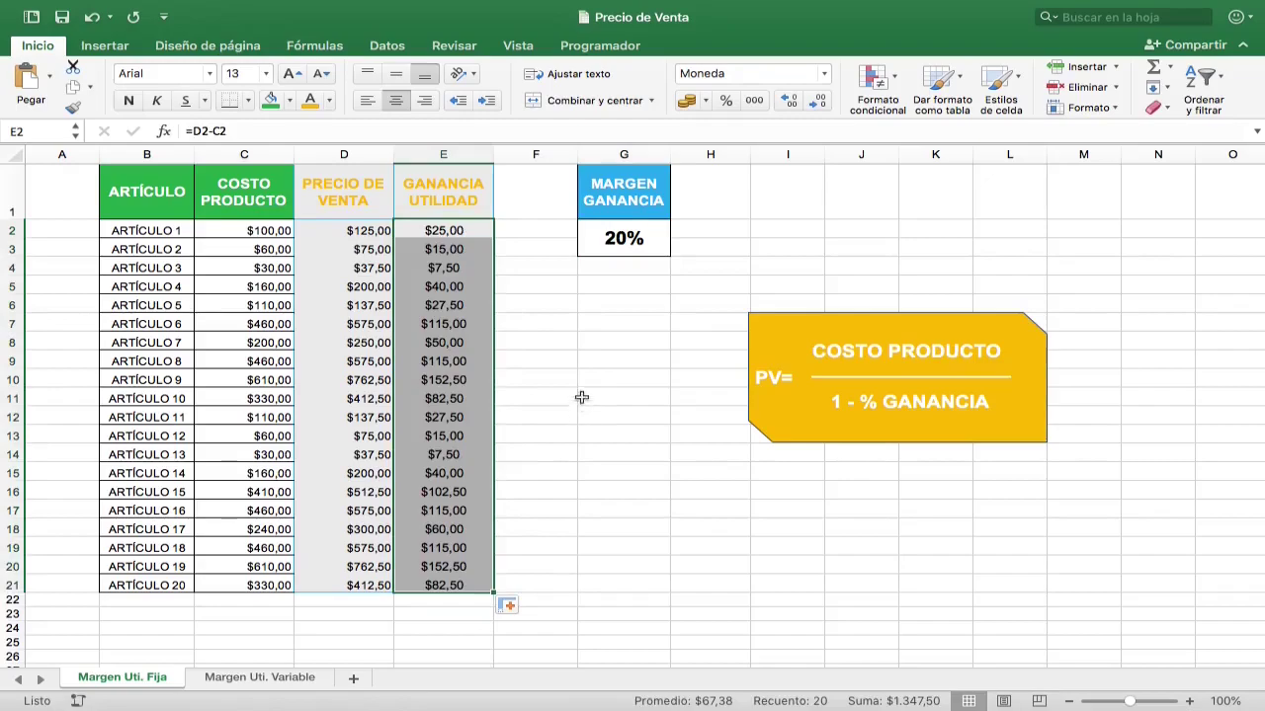
click(611, 336)
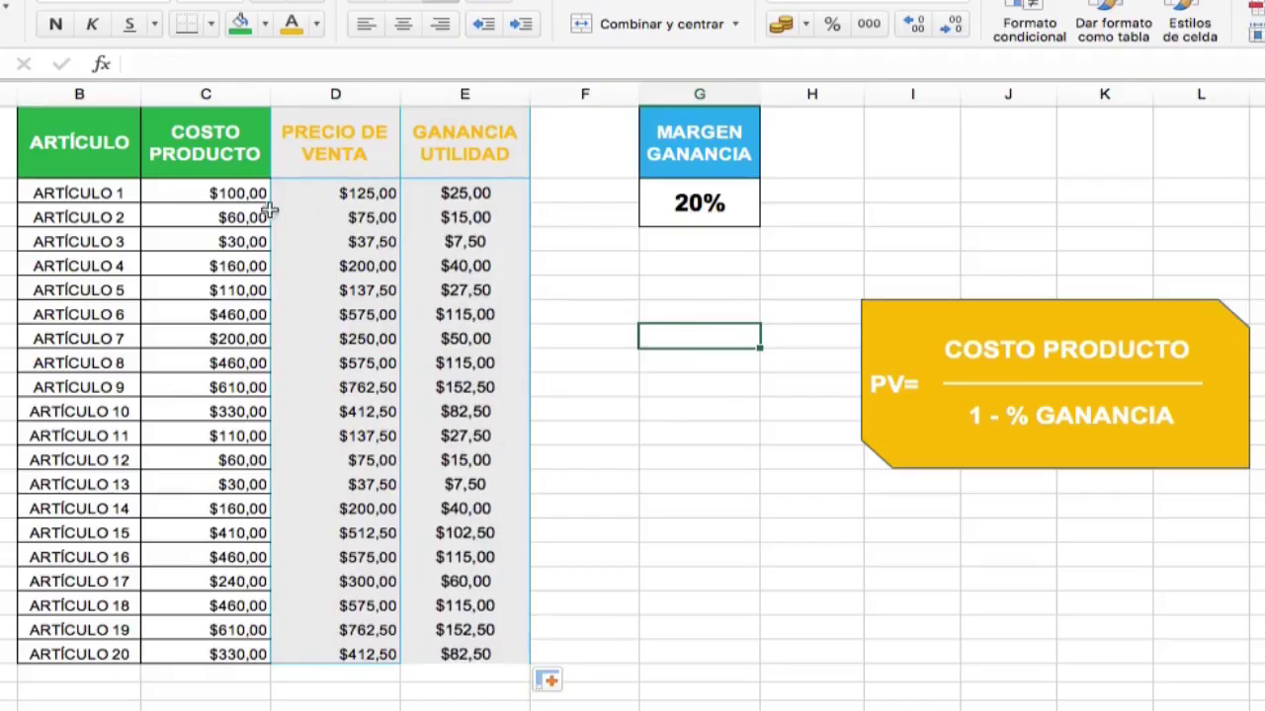
click(276, 231)
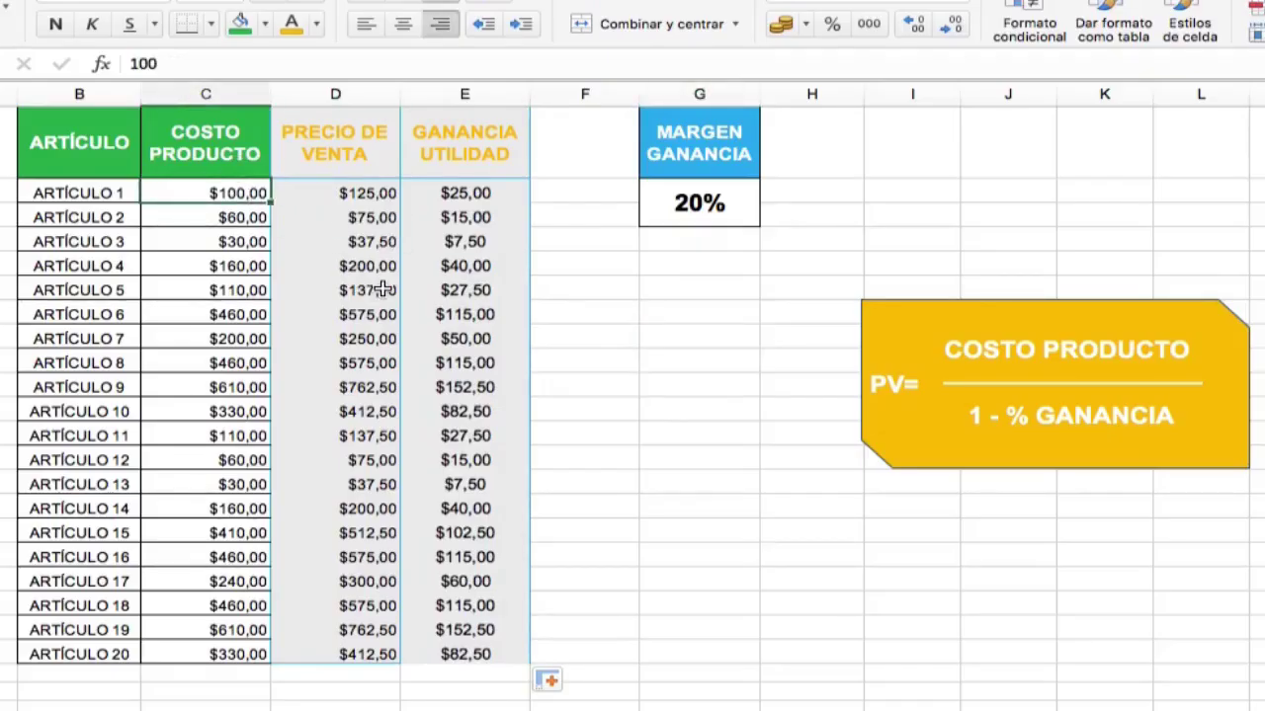
click(678, 204)
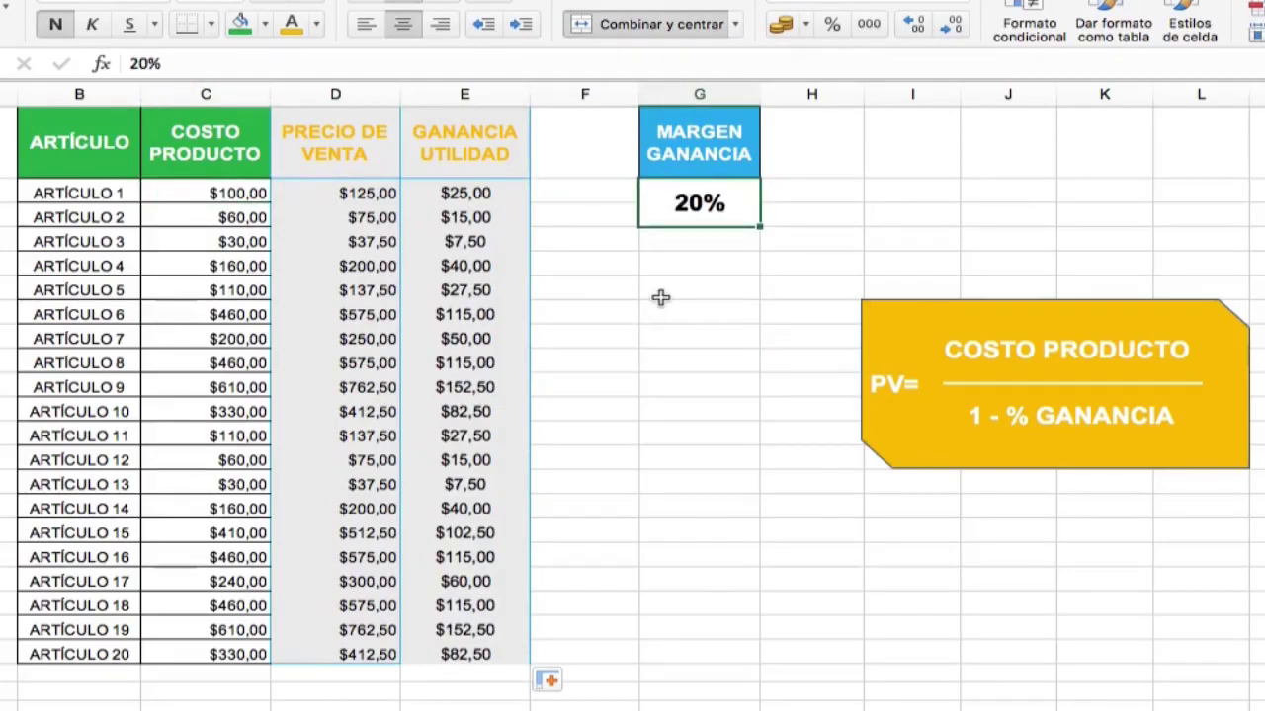
click(464, 190)
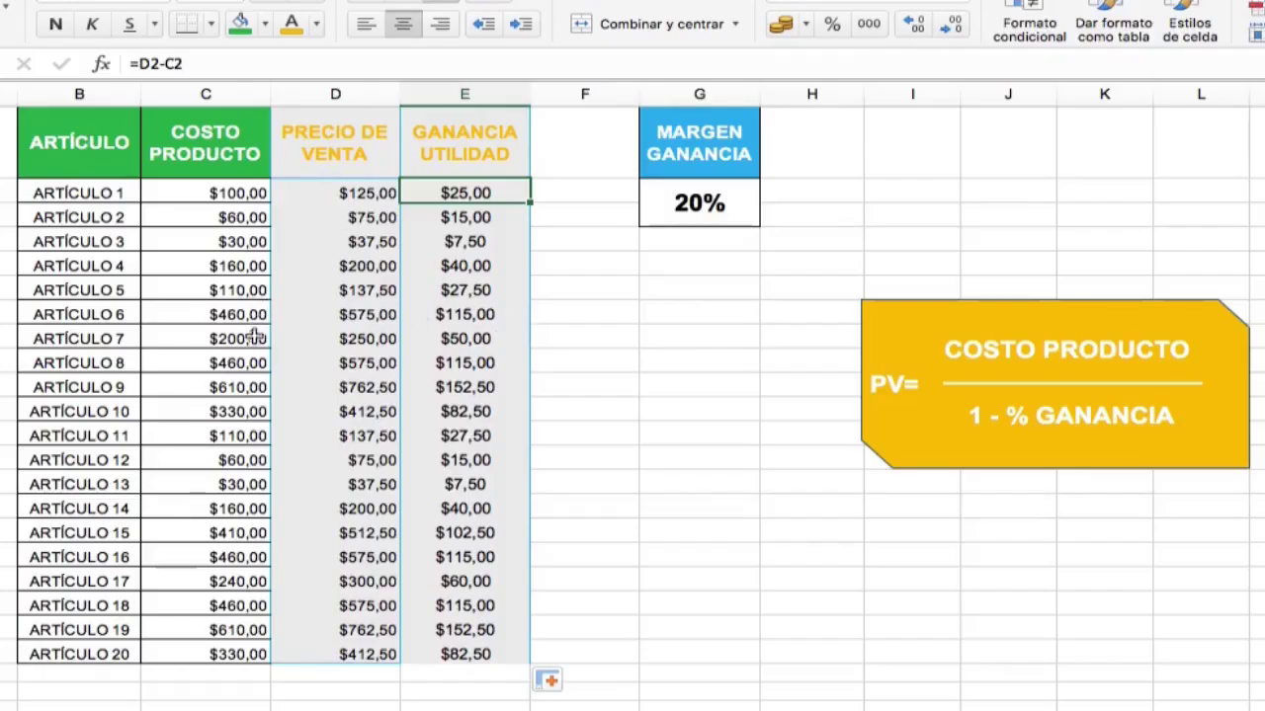
click(251, 328)
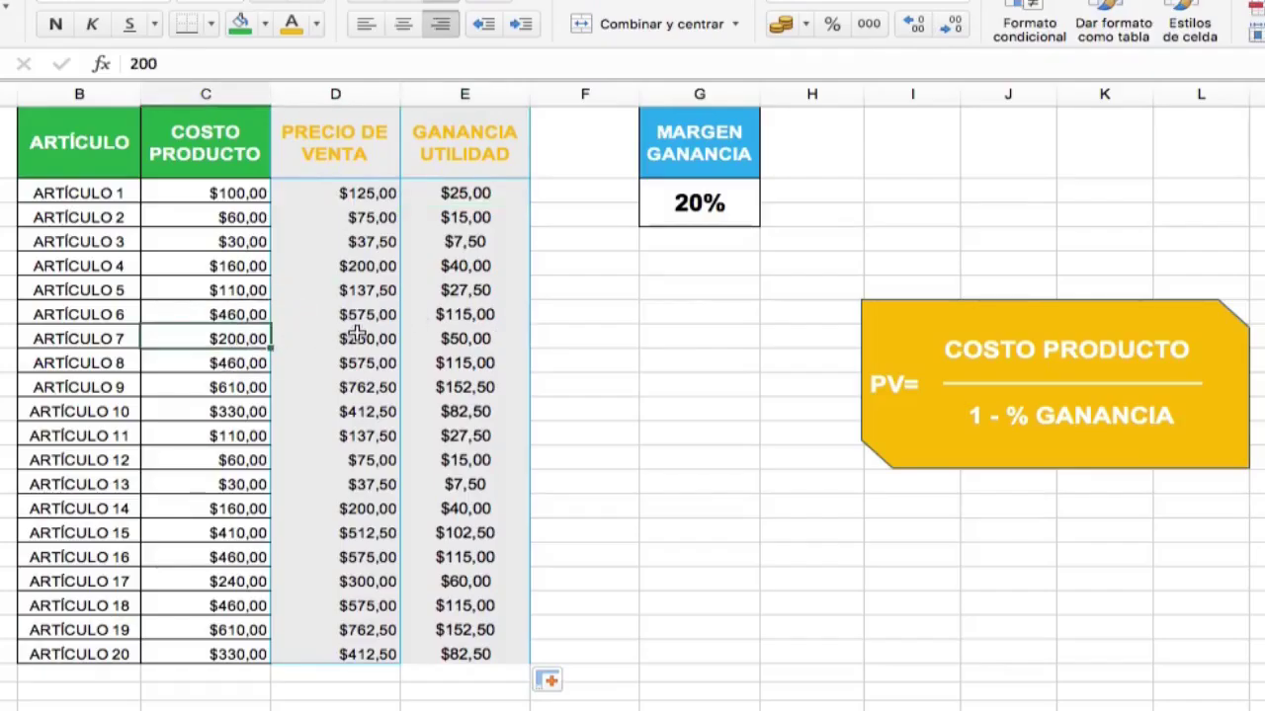
click(453, 338)
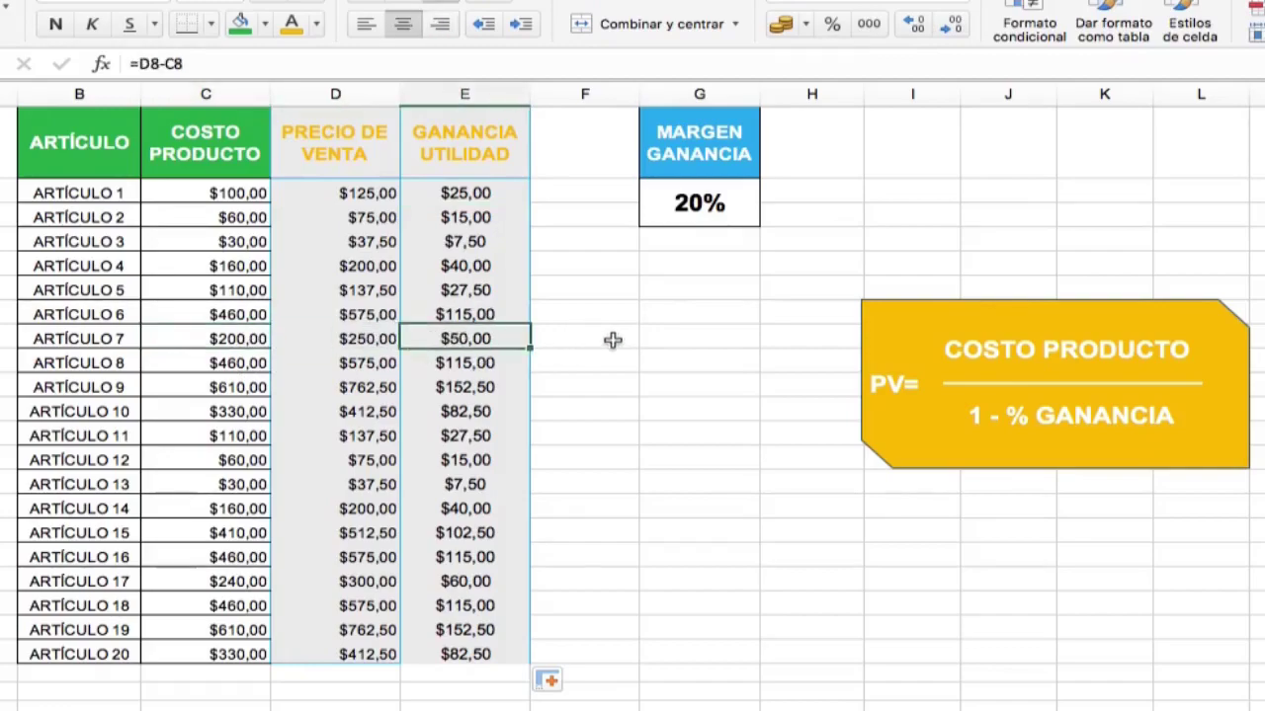
click(711, 211)
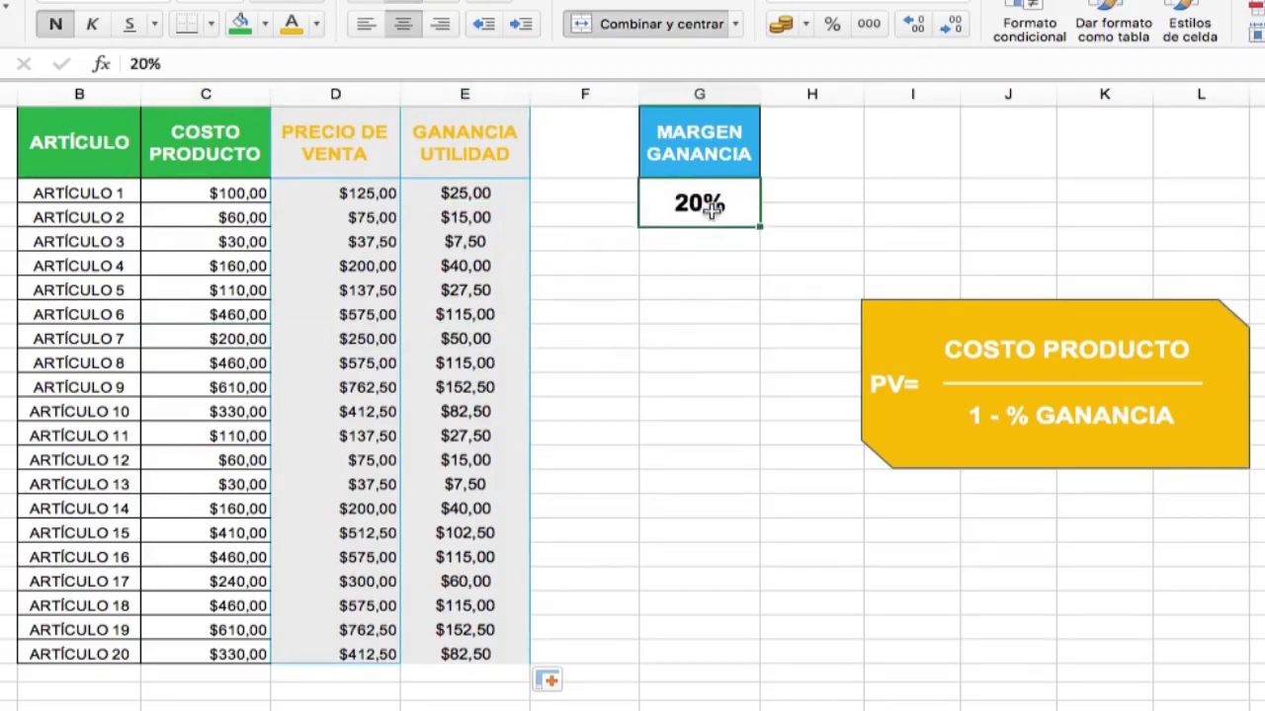
Change the G2 margin to 30%, so Artículo 1 shows $142,86 price and $42,86 profit.
text(30)
key(Return)
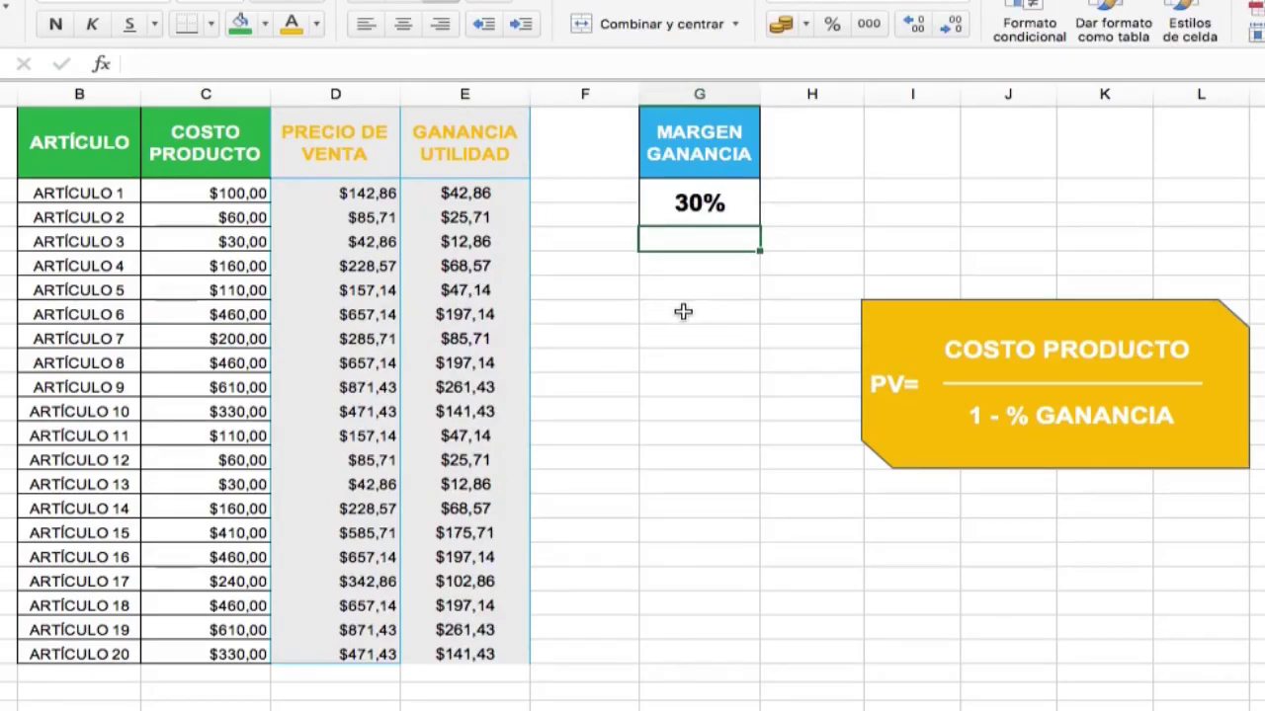
click(223, 195)
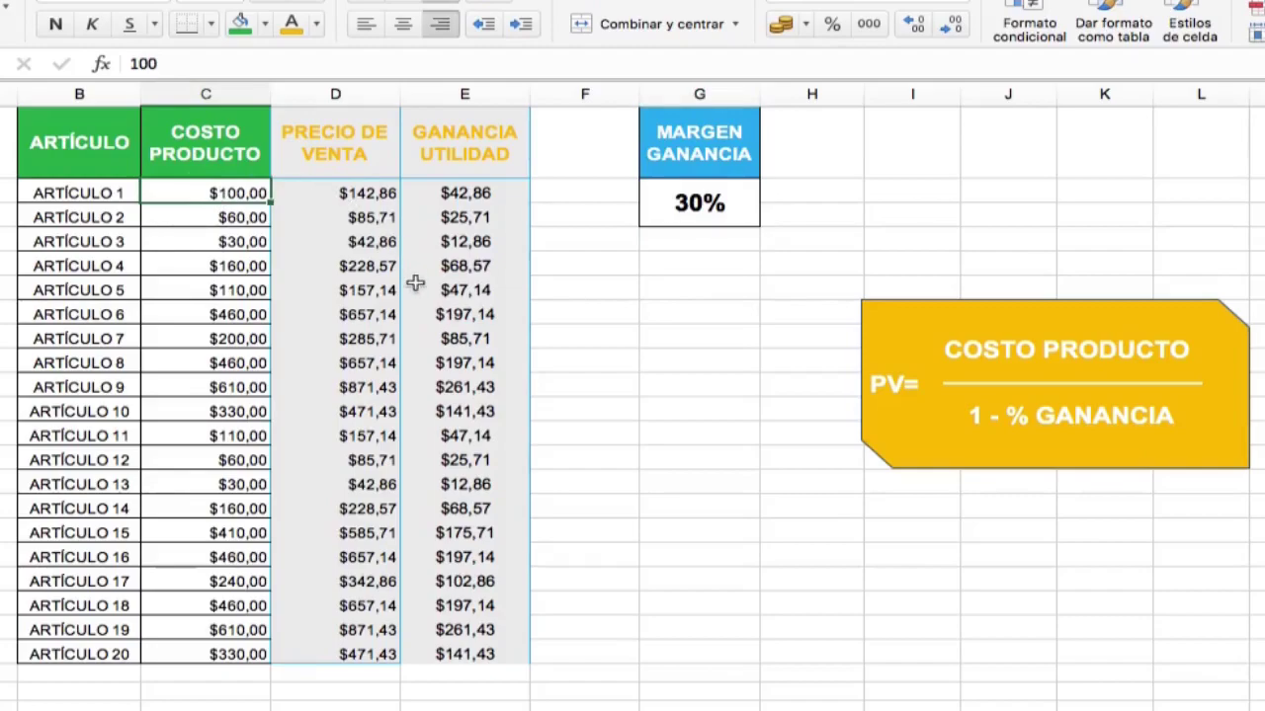
click(447, 194)
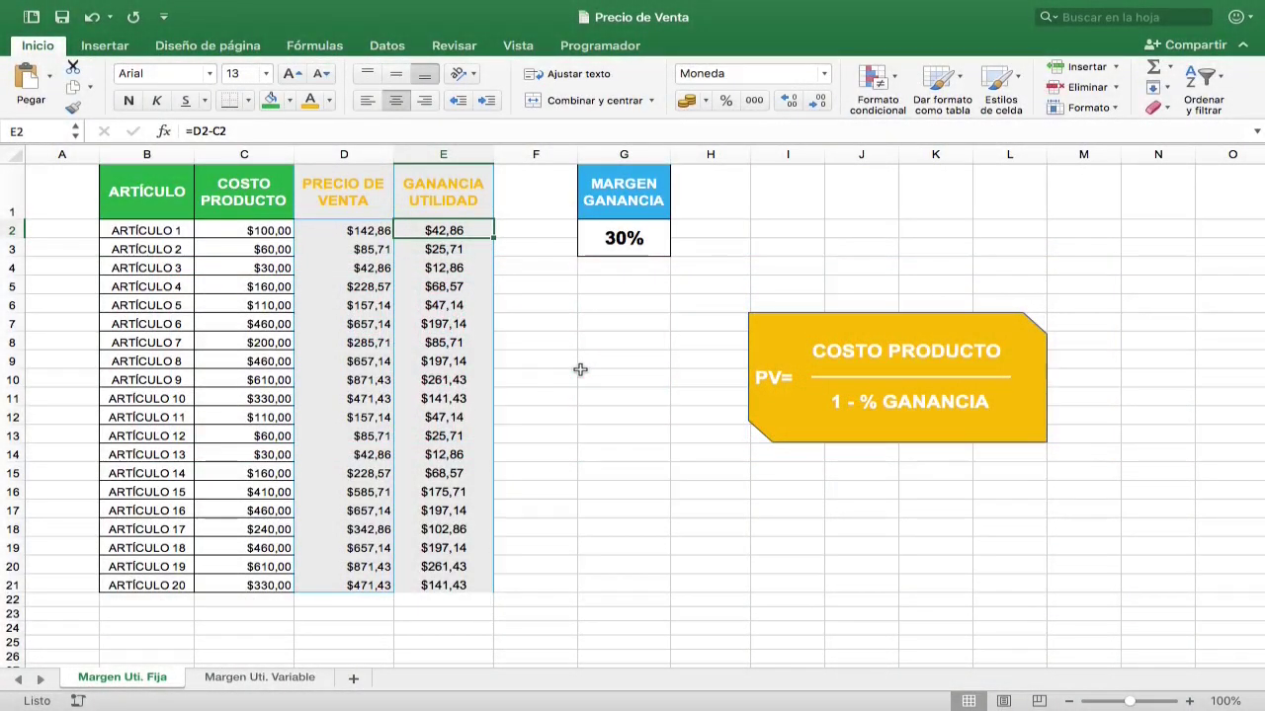
Open the 'Margen Uti. Variable' sheet and highlight its per-item margins and empty sale-price column.
click(266, 679)
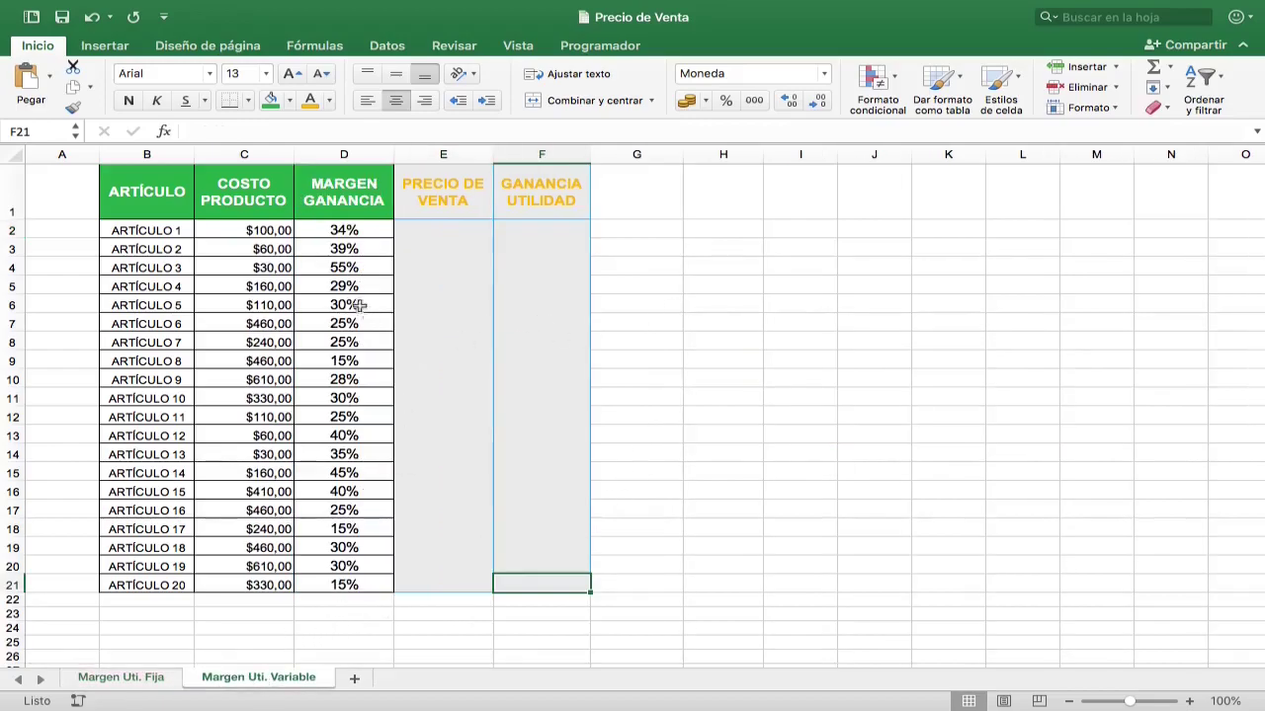
drag(343, 230, 336, 583)
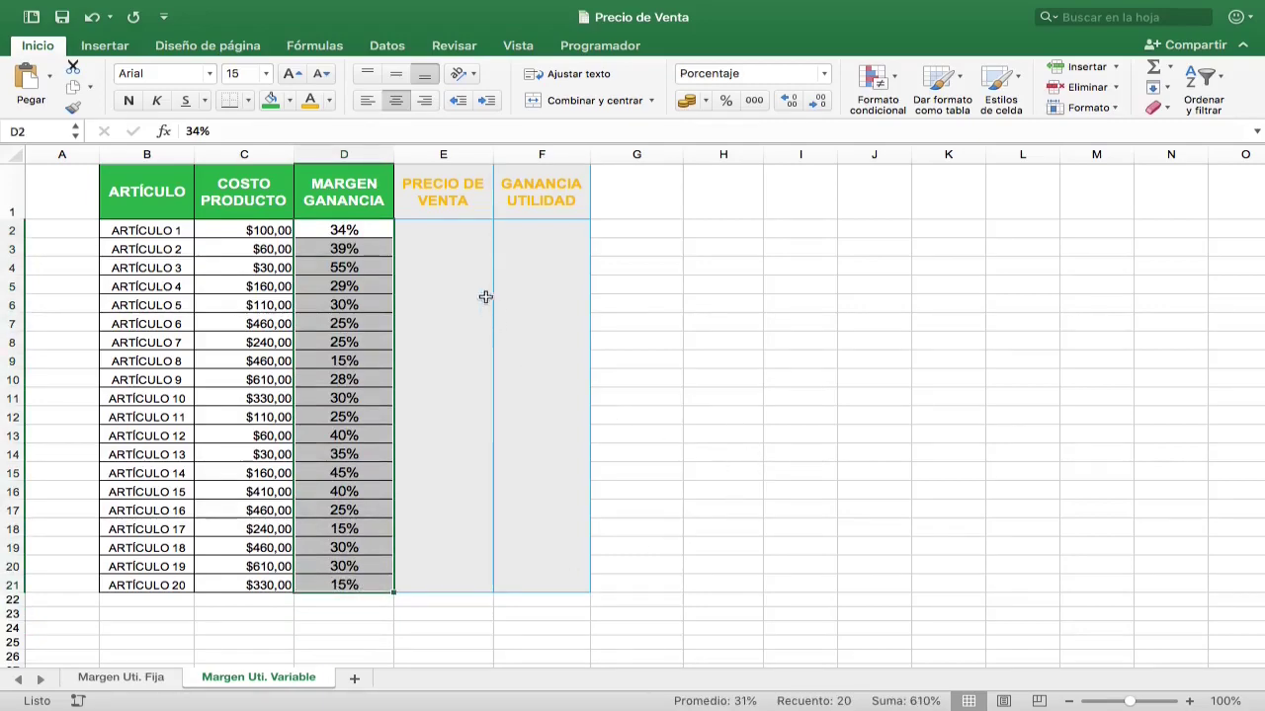
drag(465, 230, 460, 583)
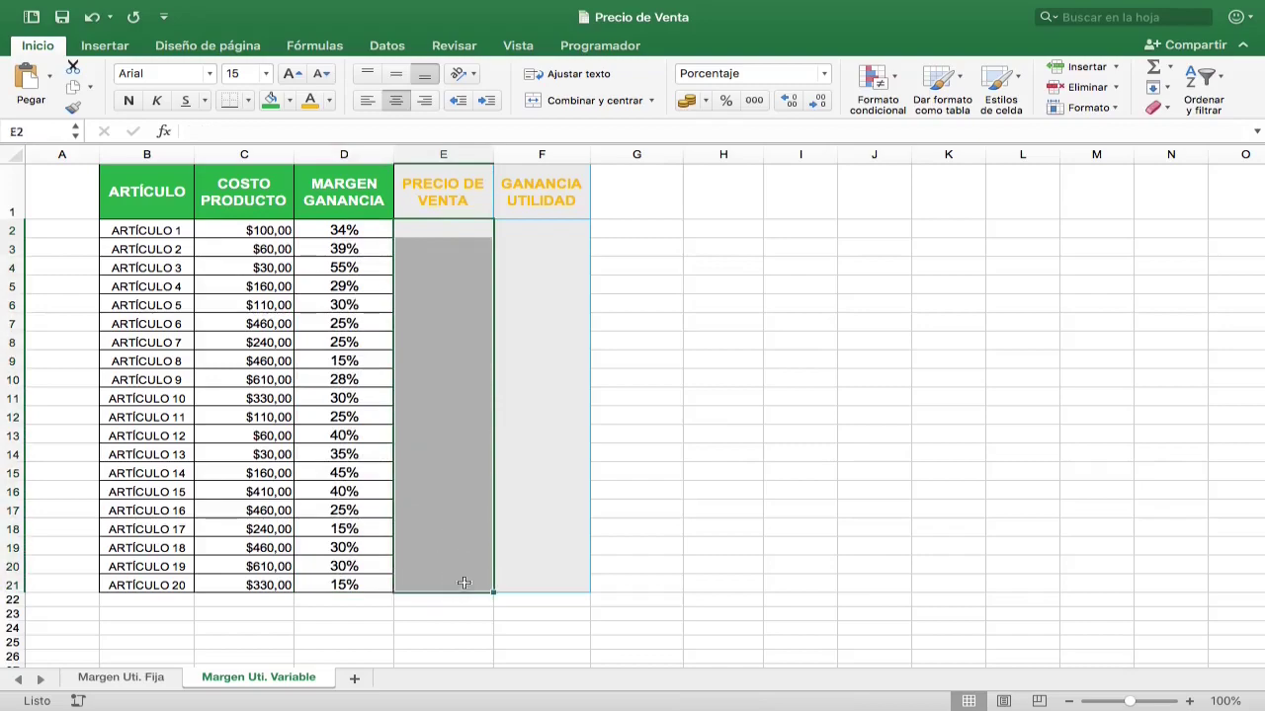
click(729, 415)
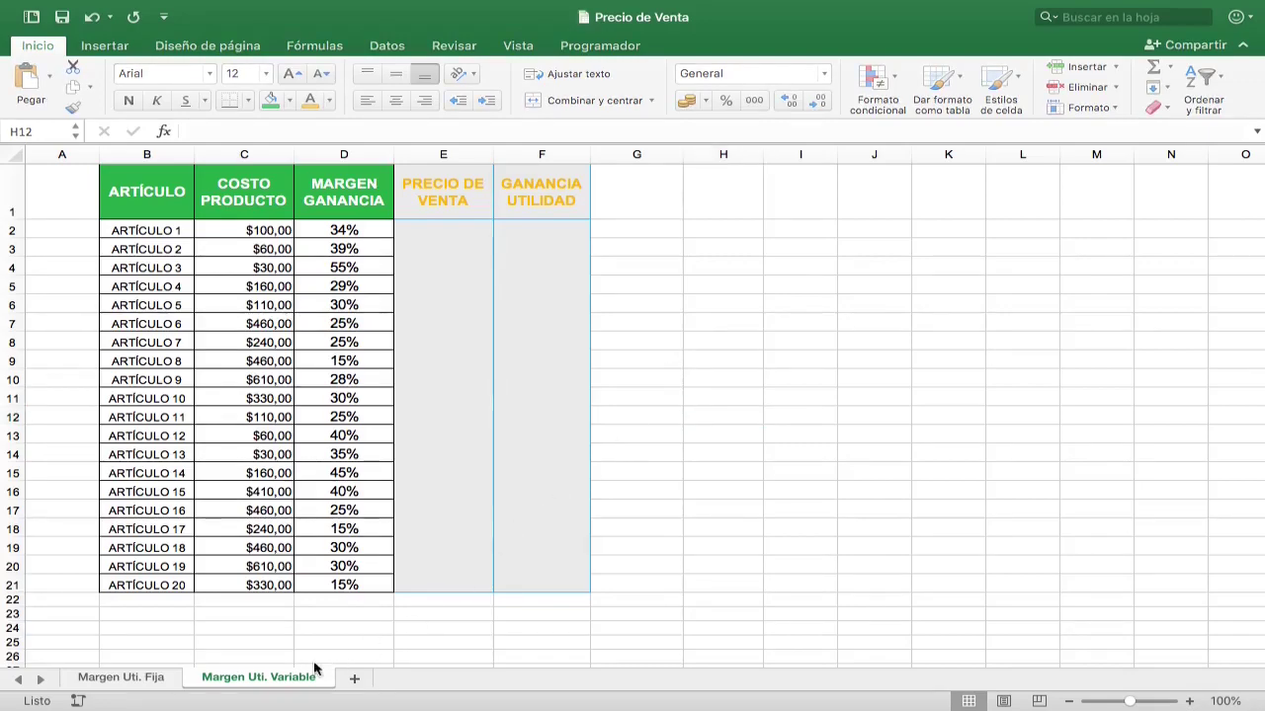
Open the VBA editor from the sheet tab and insert a new module, Módulo1.
right_click(276, 682)
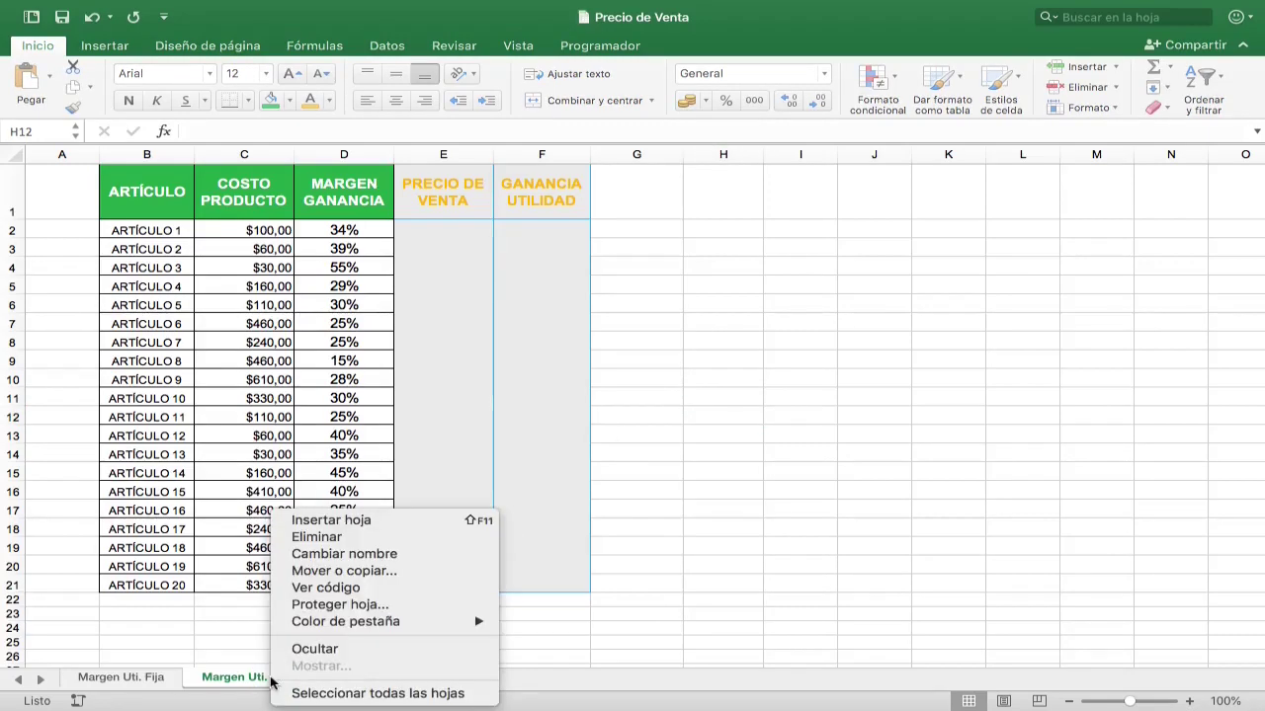
click(336, 587)
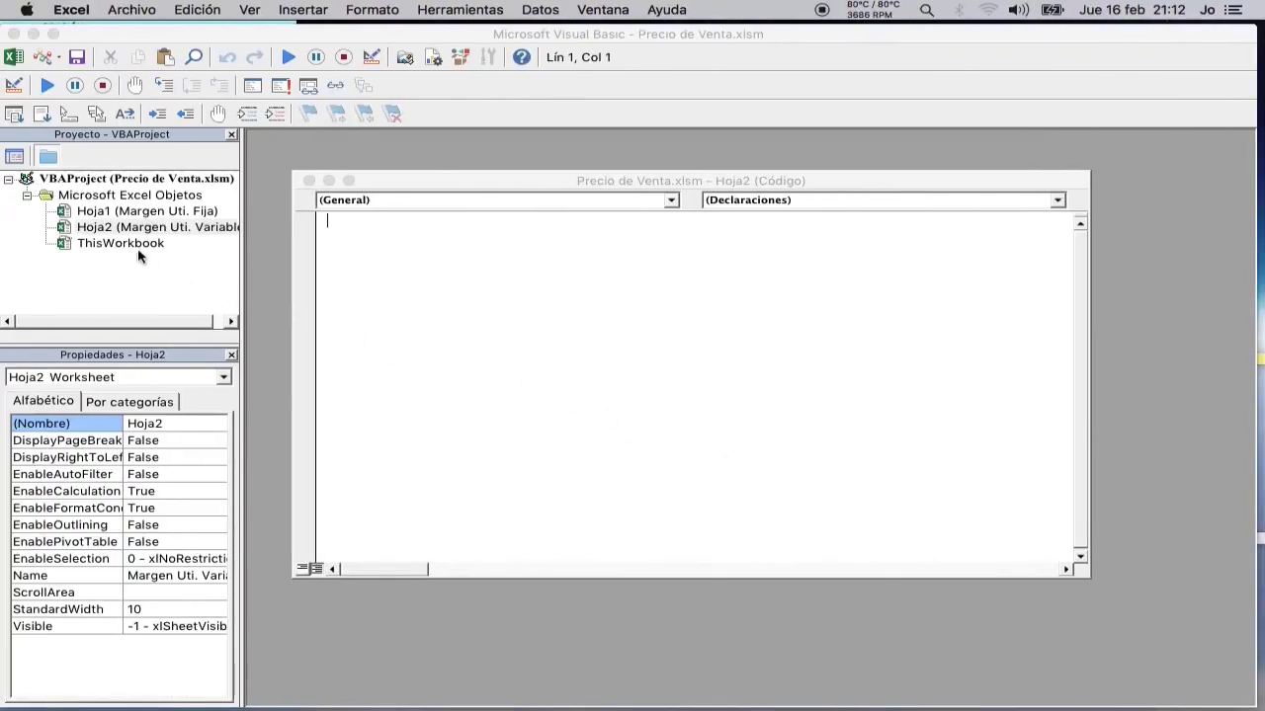
right_click(97, 198)
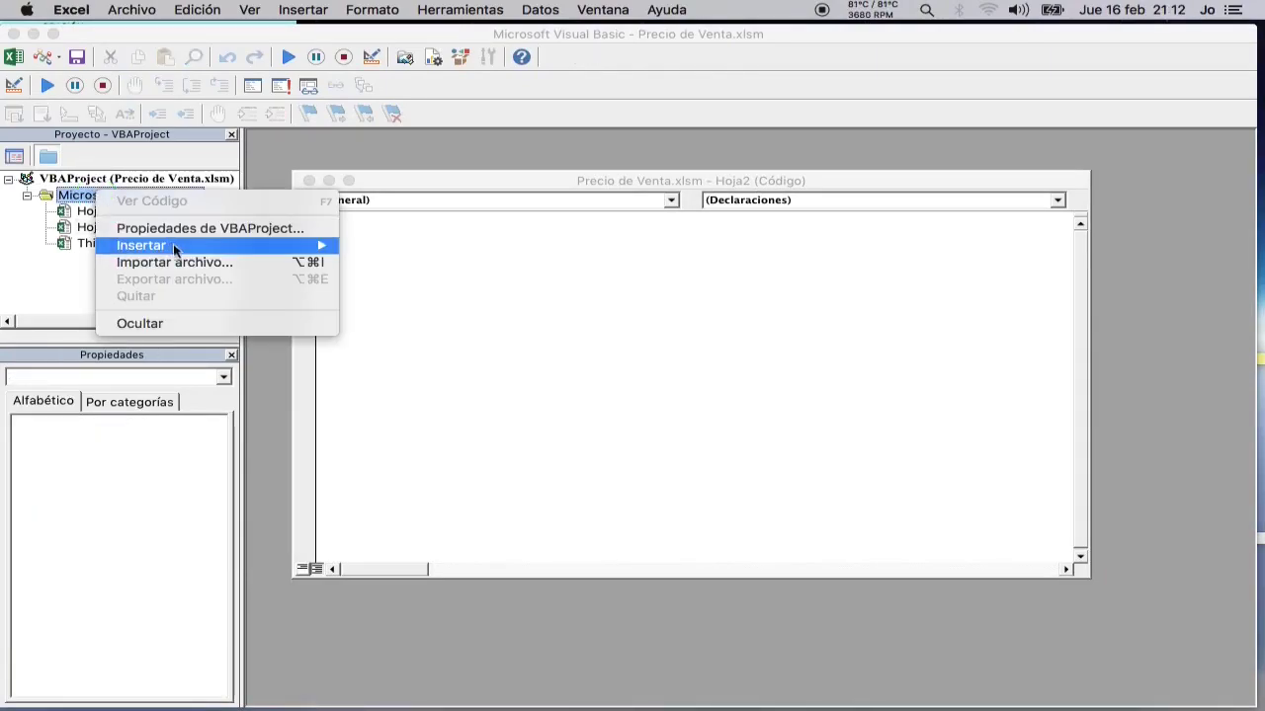
mouse_move(141, 245)
click(374, 251)
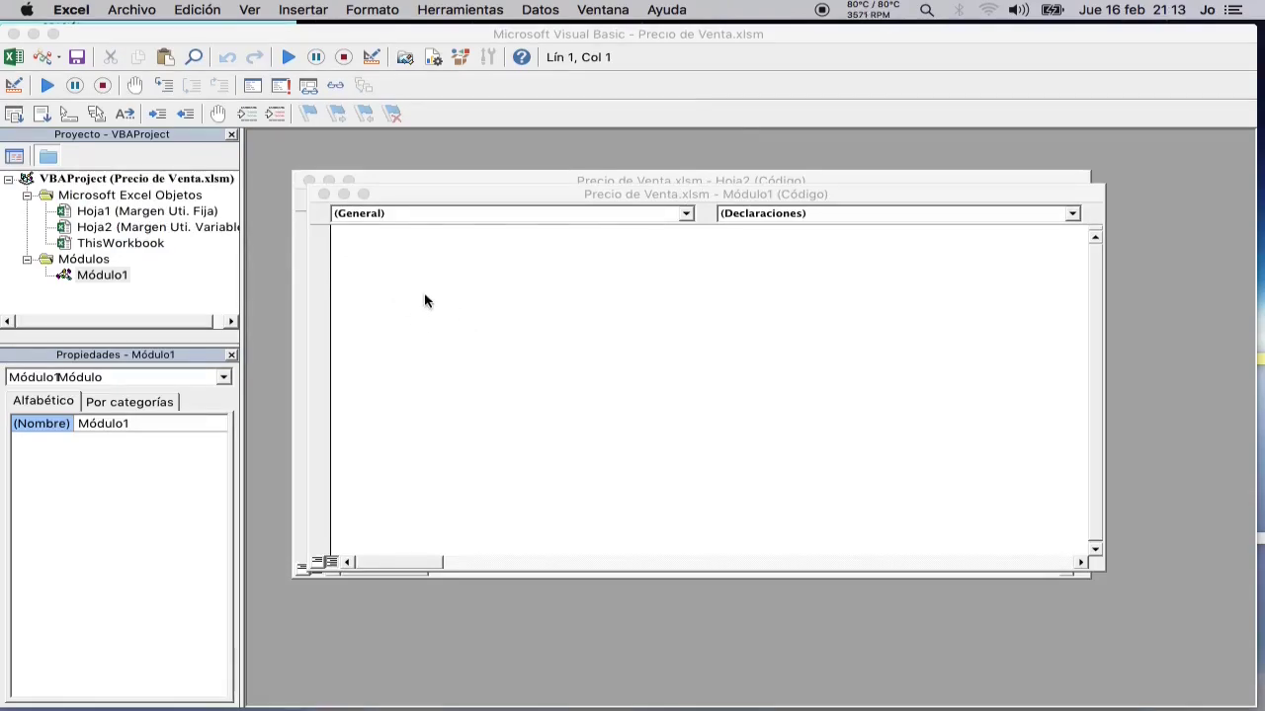
Write the header Function PVV(Costo As Double, Margen As Double).
text(Function )
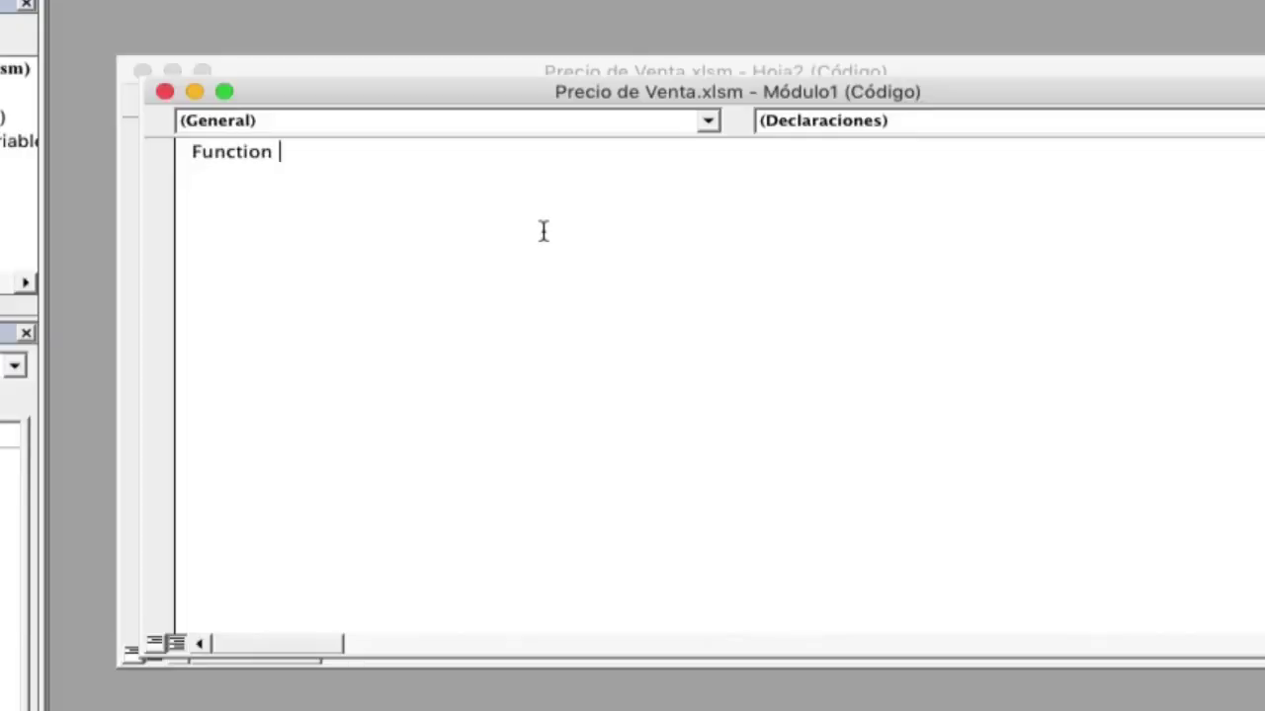
text(PVV)
text((Cost))
key(Left)
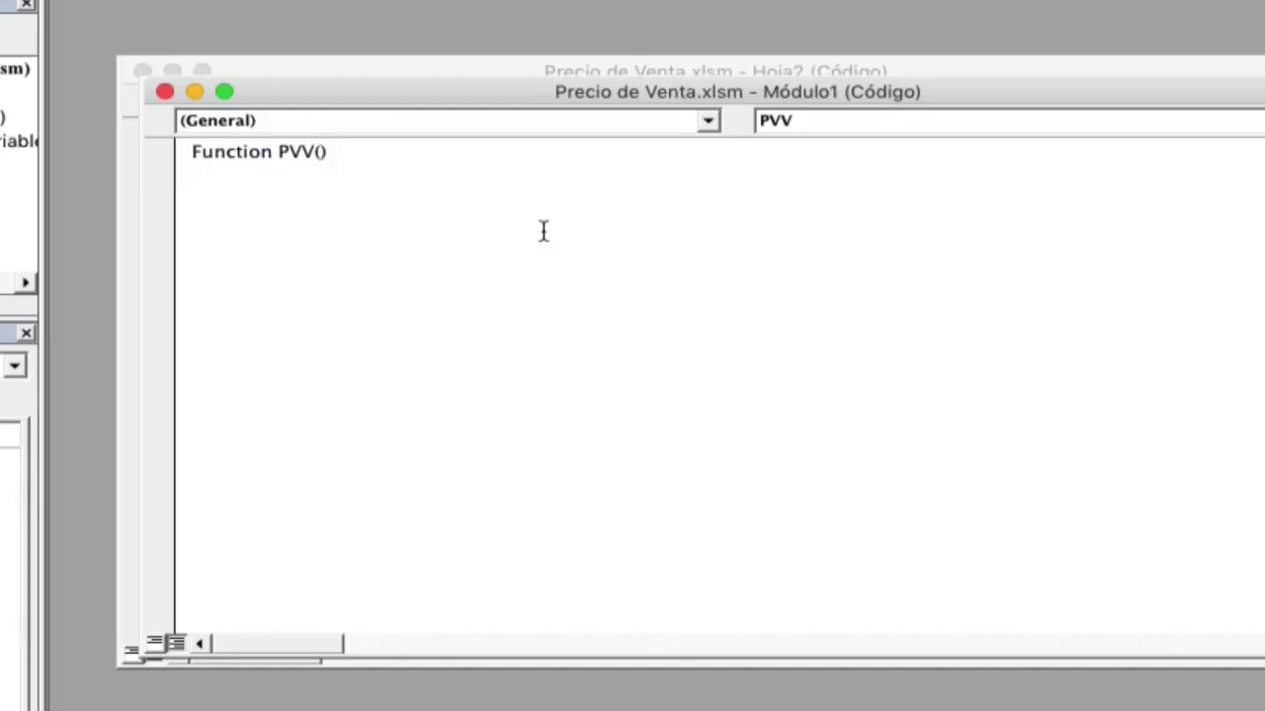
text(Costo As )
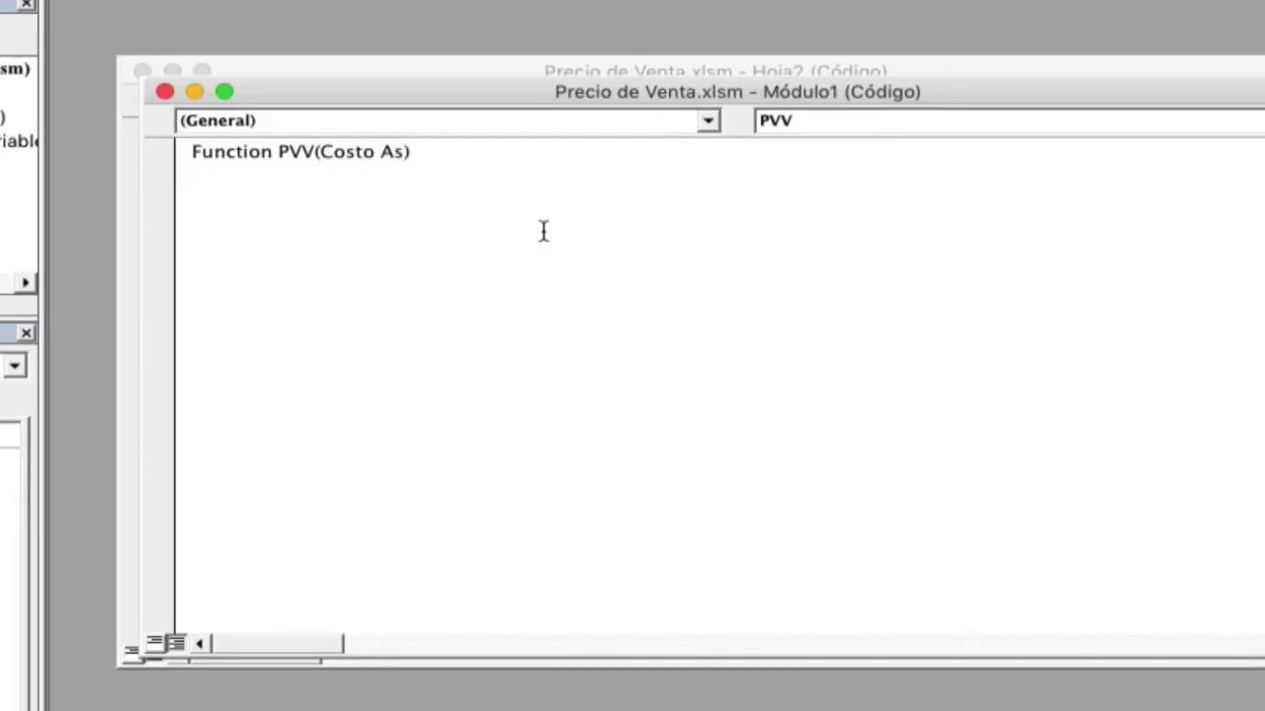
text(Do)
key(Down)
key(Down)
key(Down)
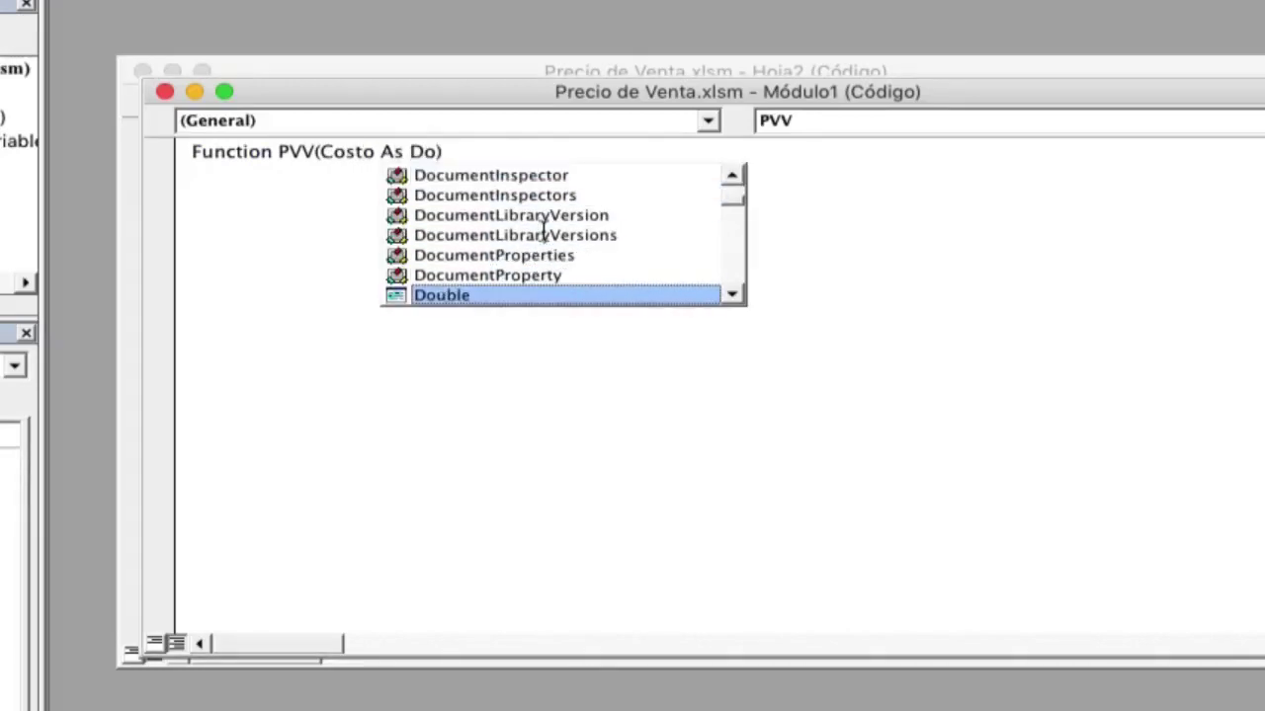
key(Tab)
text(Margen As)
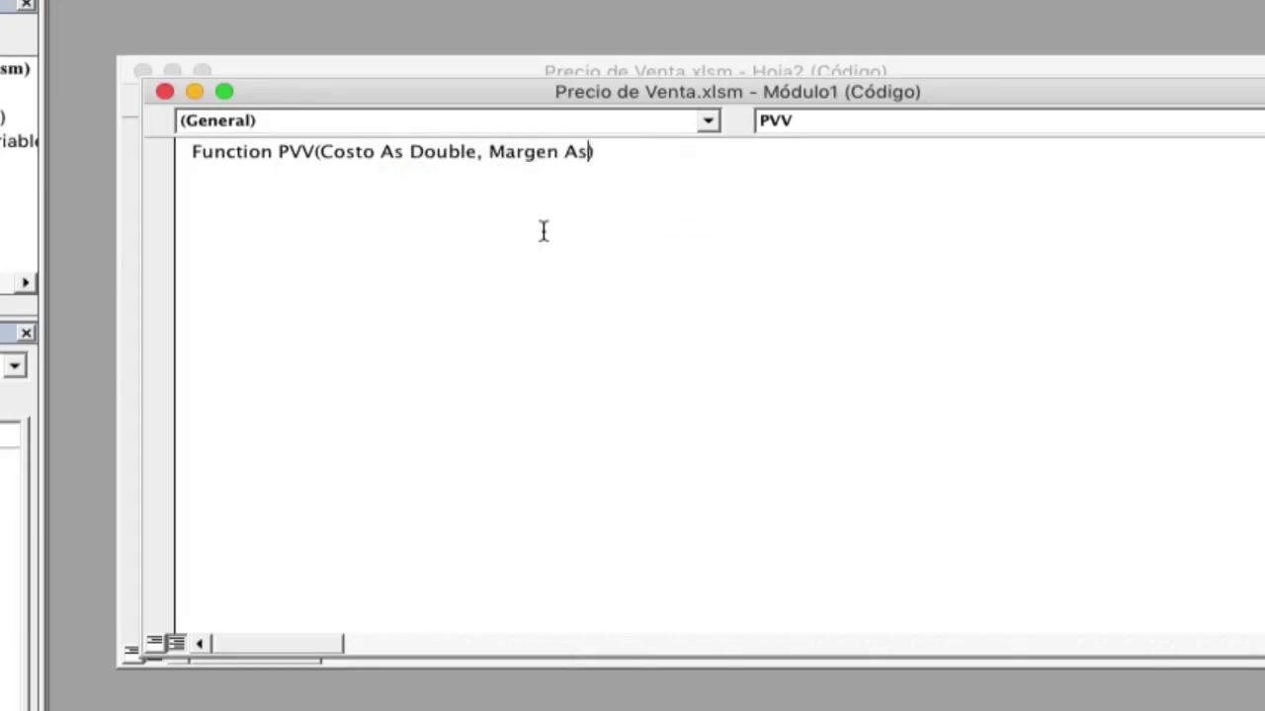
text( Double)
key(Down)
Add Dim precio As Double, precio = Costo / (1 - Margen), and PVV = precio.
text(Dim)
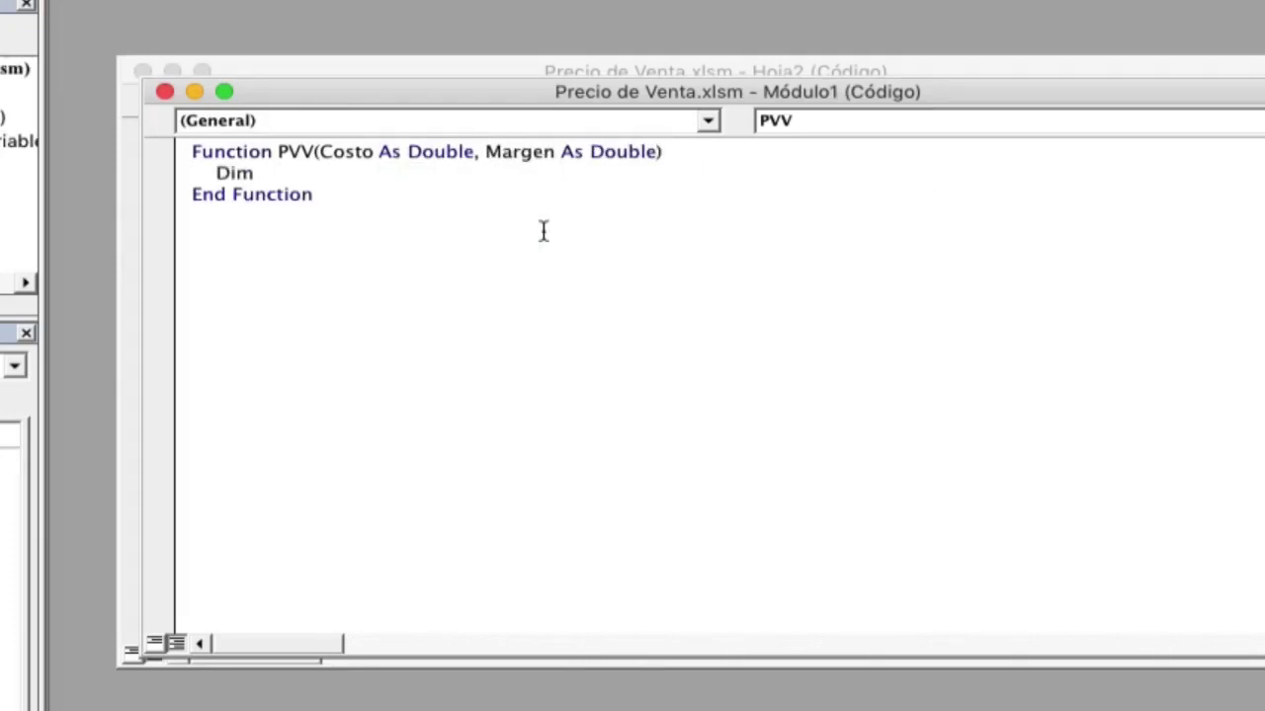
text( precio As Double)
key(Return)
text(pre)
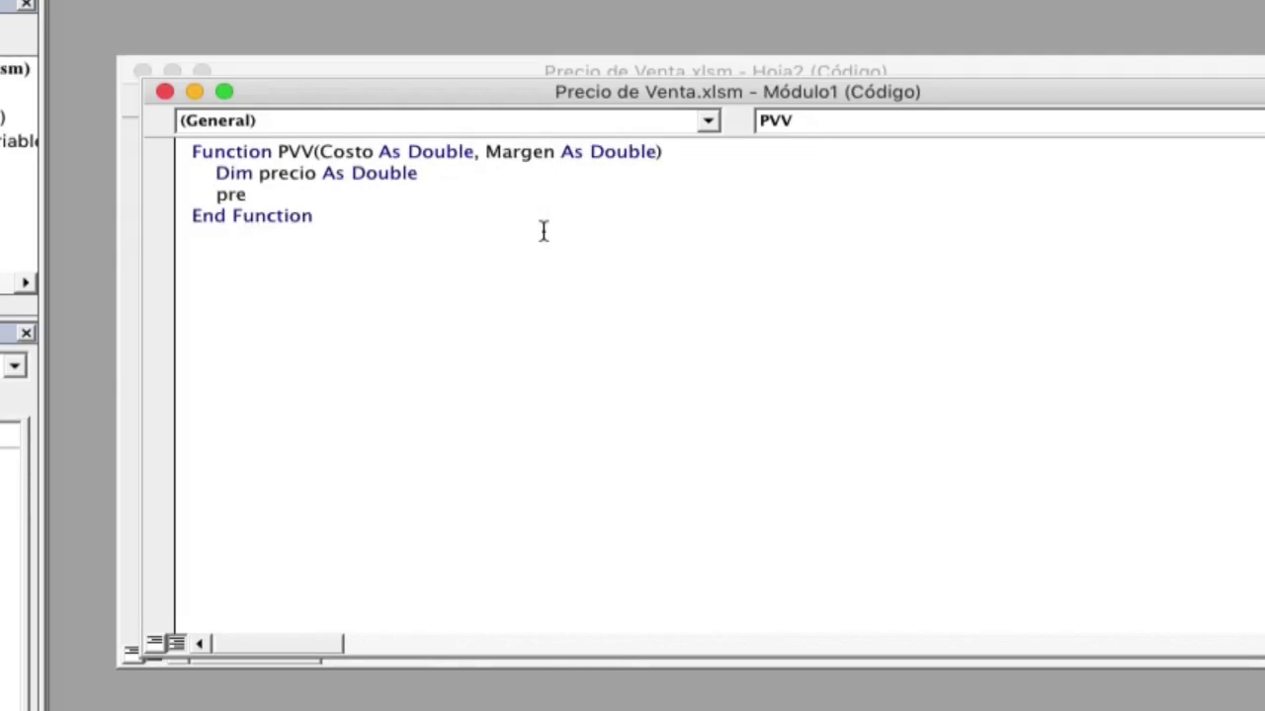
text(cio = Costo / (1)
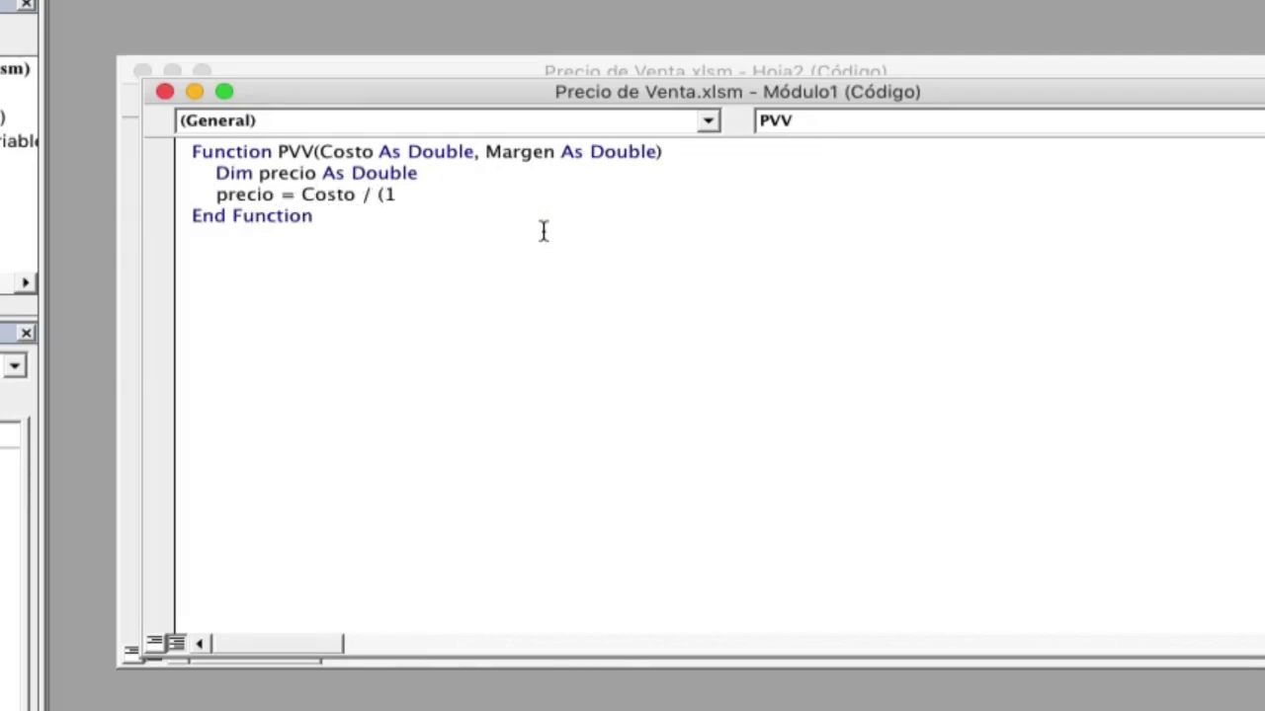
text( - Margen))
key(Return)
text(PVV = )
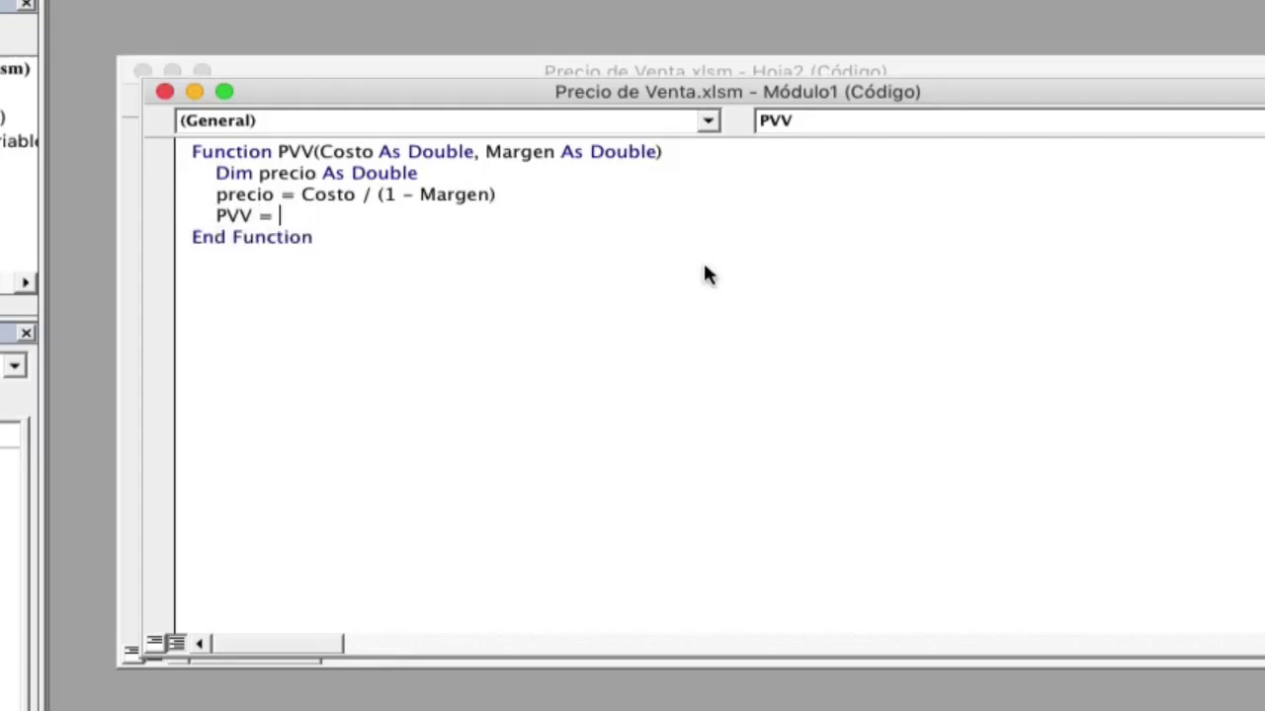
text(precio)
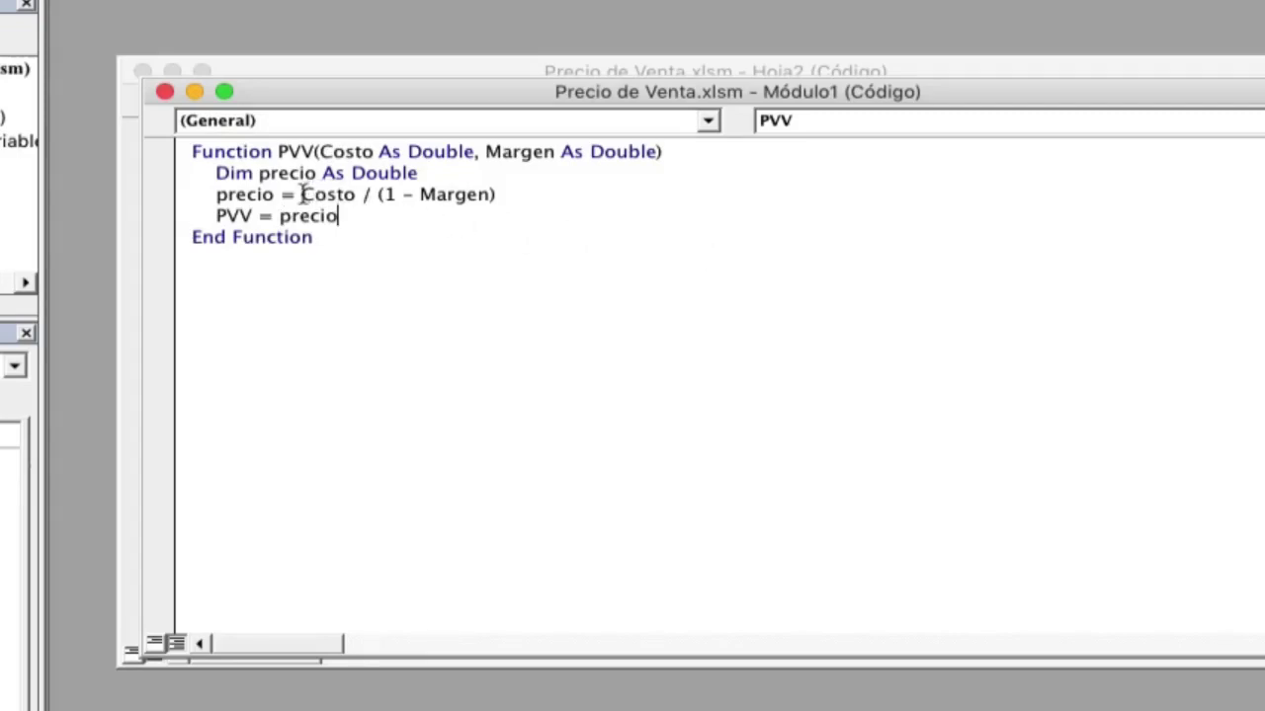
Highlight the price calculation and the Costo and Margen parameters to explain them.
drag(301, 195, 502, 195)
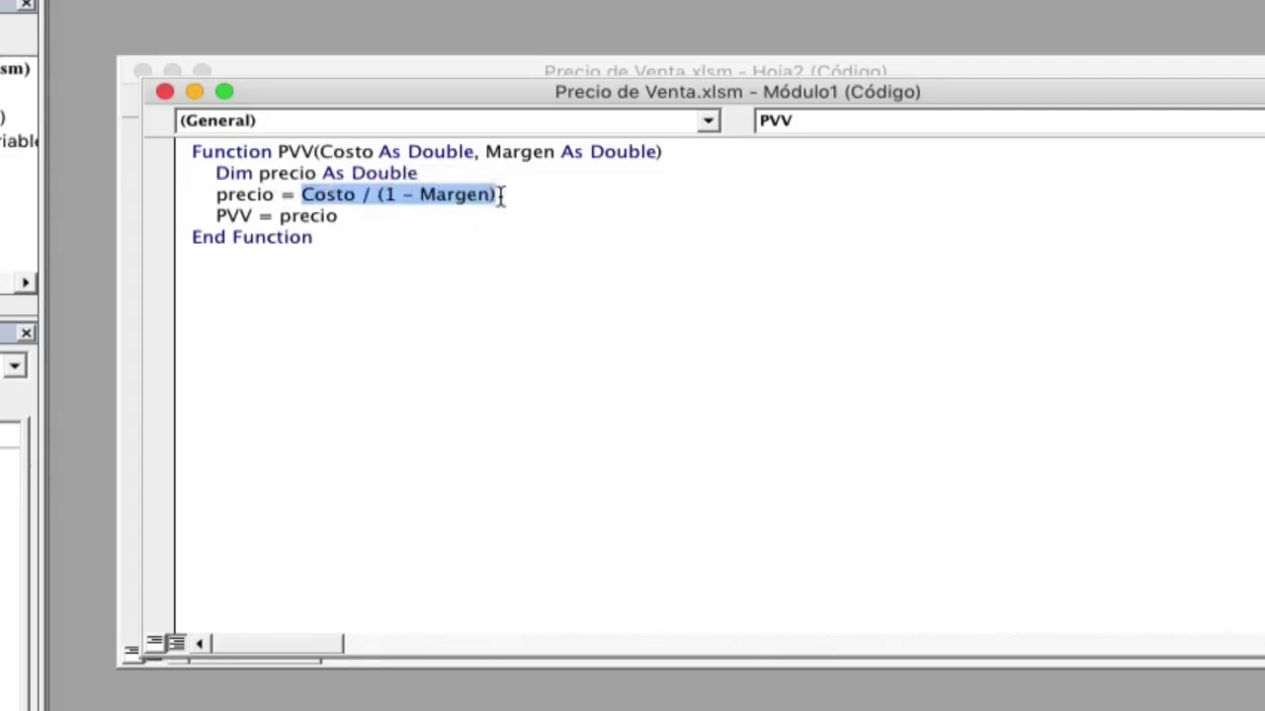
click(417, 286)
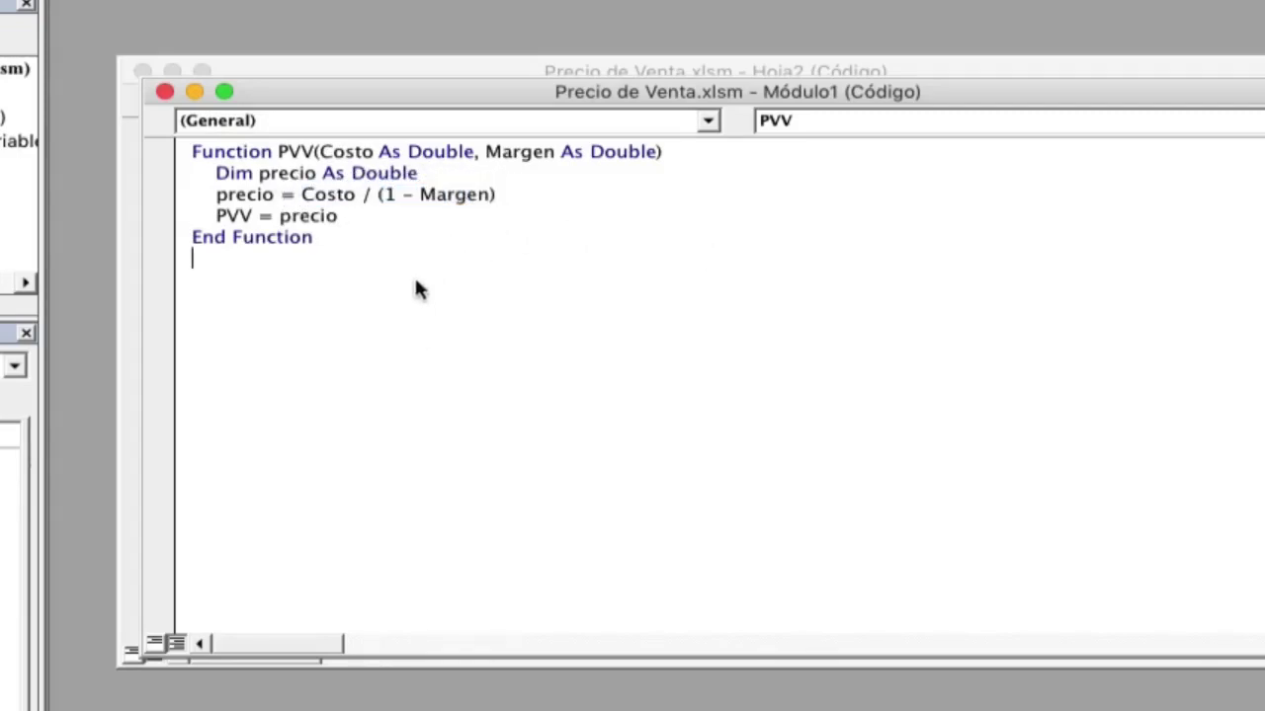
click(346, 153)
click(507, 153)
Point out the precio declaration and the Costo / (1 - Margen) calculation.
click(290, 174)
drag(303, 195, 496, 194)
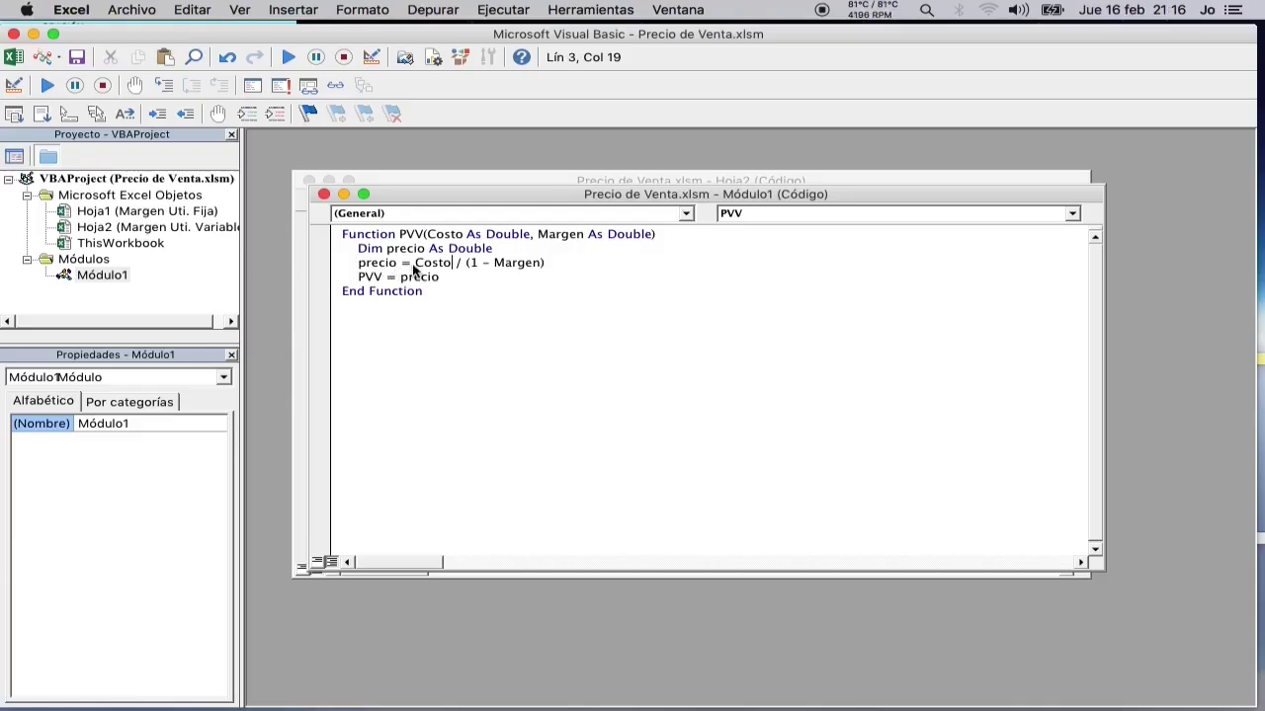
drag(415, 263, 541, 263)
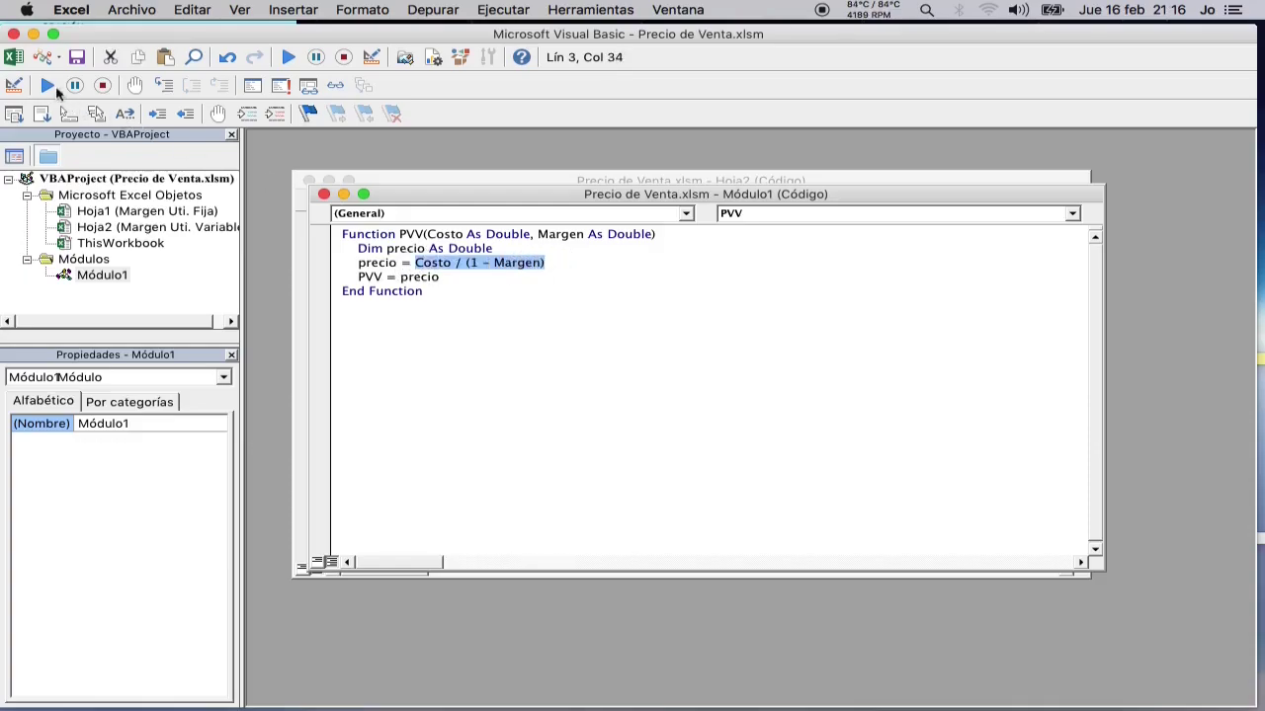
Switch to the Margen Uti. Fija sheet and close the VBA editor, returning to the workbook.
click(14, 56)
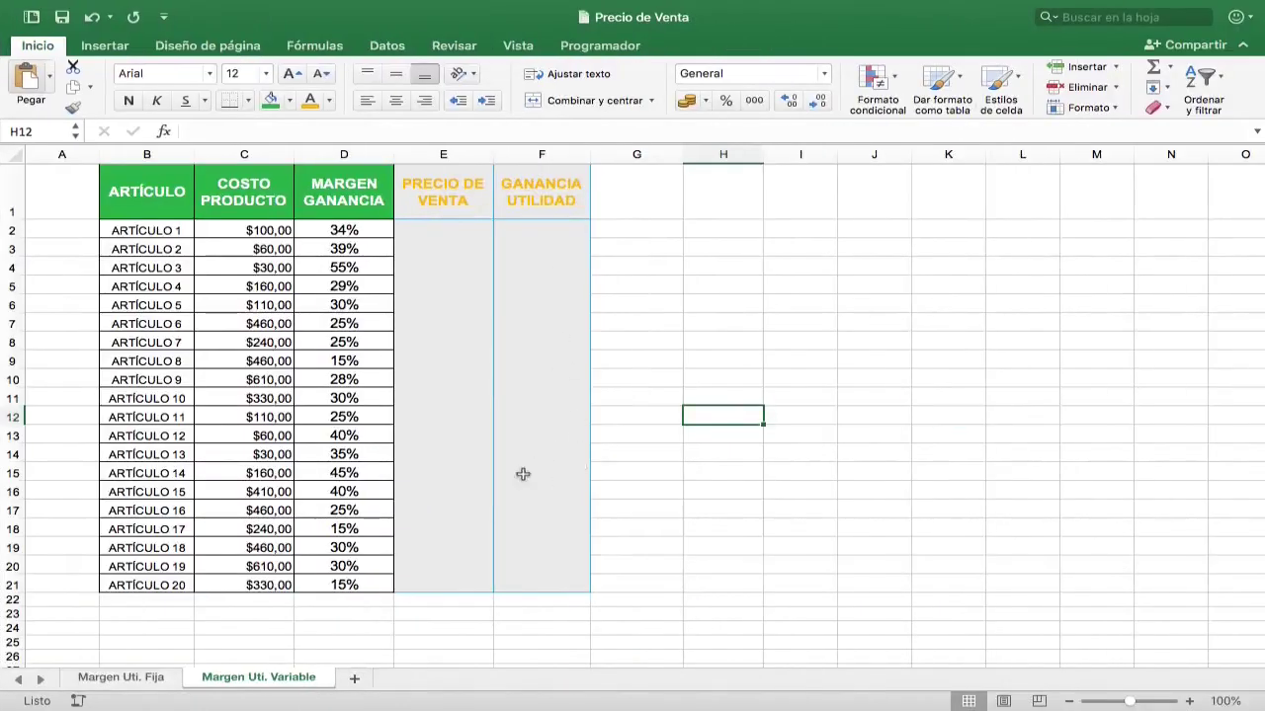
click(122, 676)
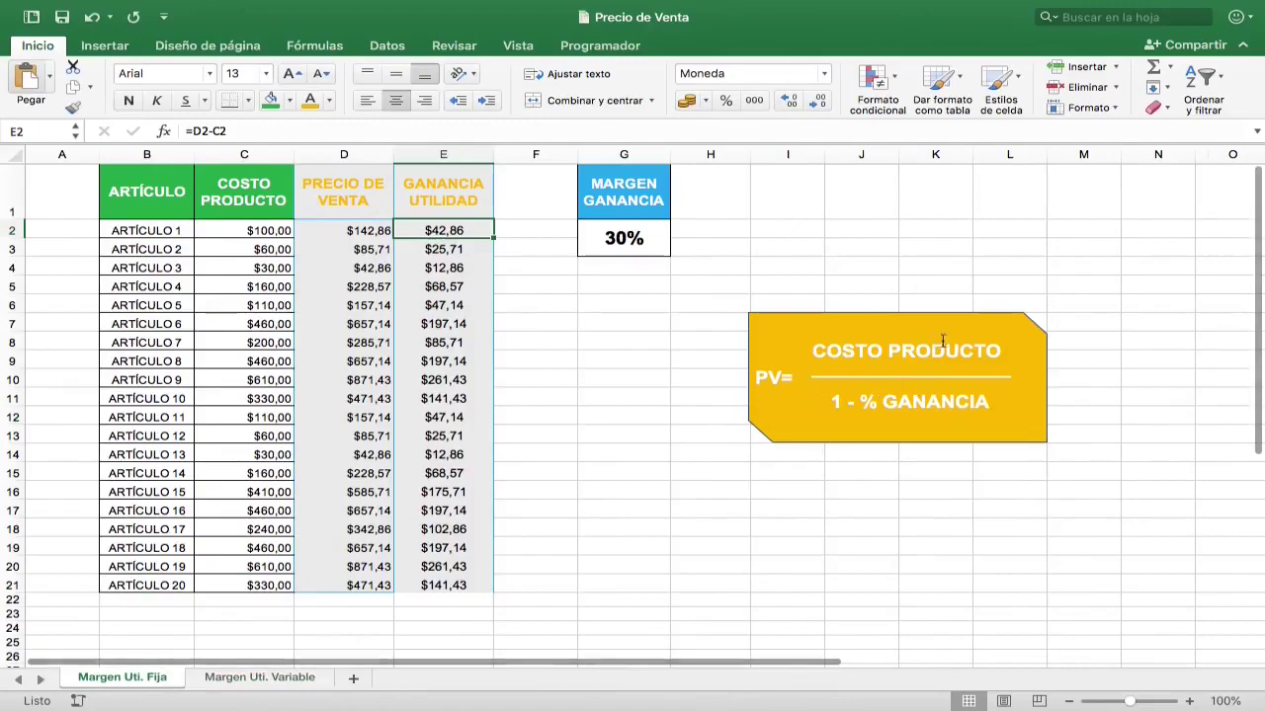
click(599, 45)
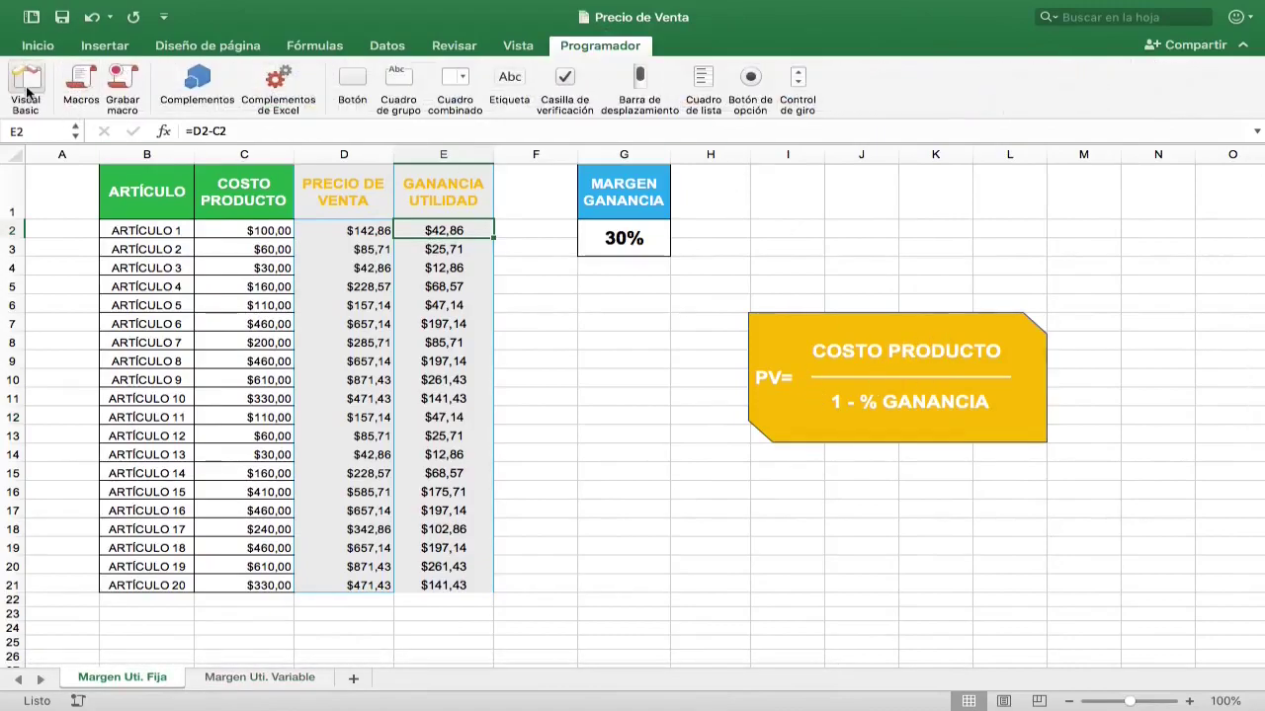
click(25, 81)
click(460, 282)
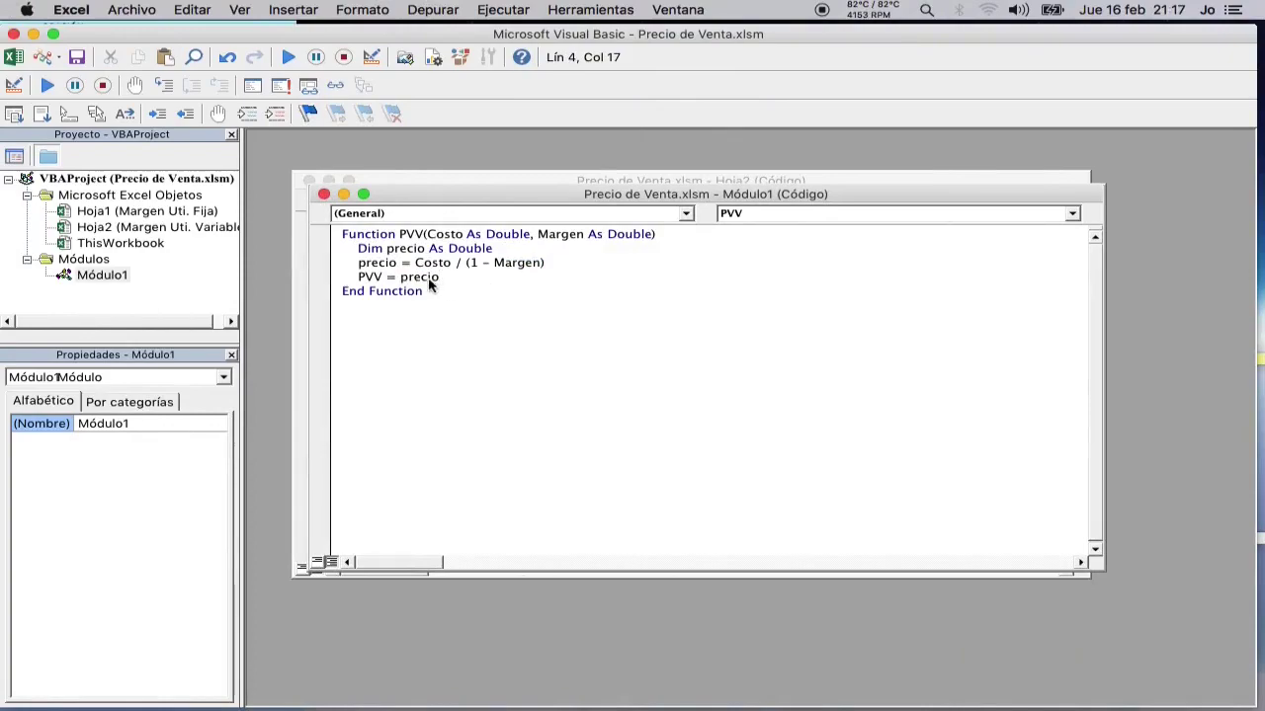
click(13, 36)
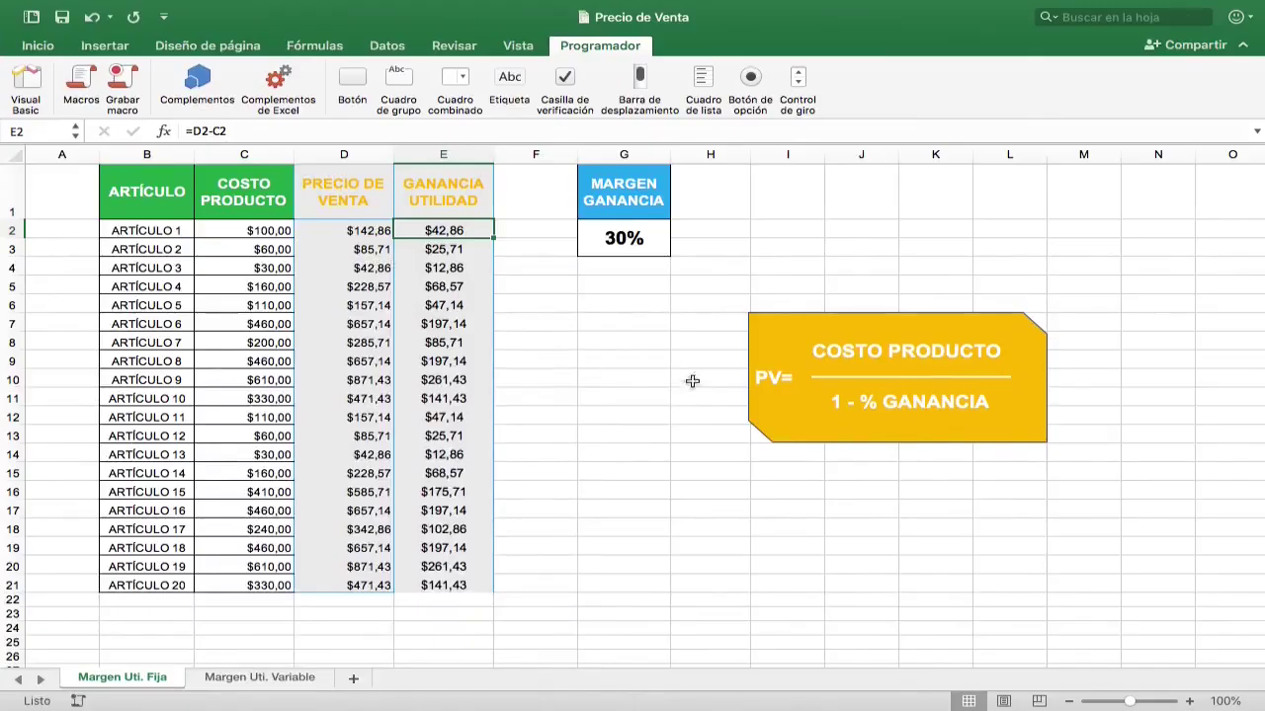
click(143, 8)
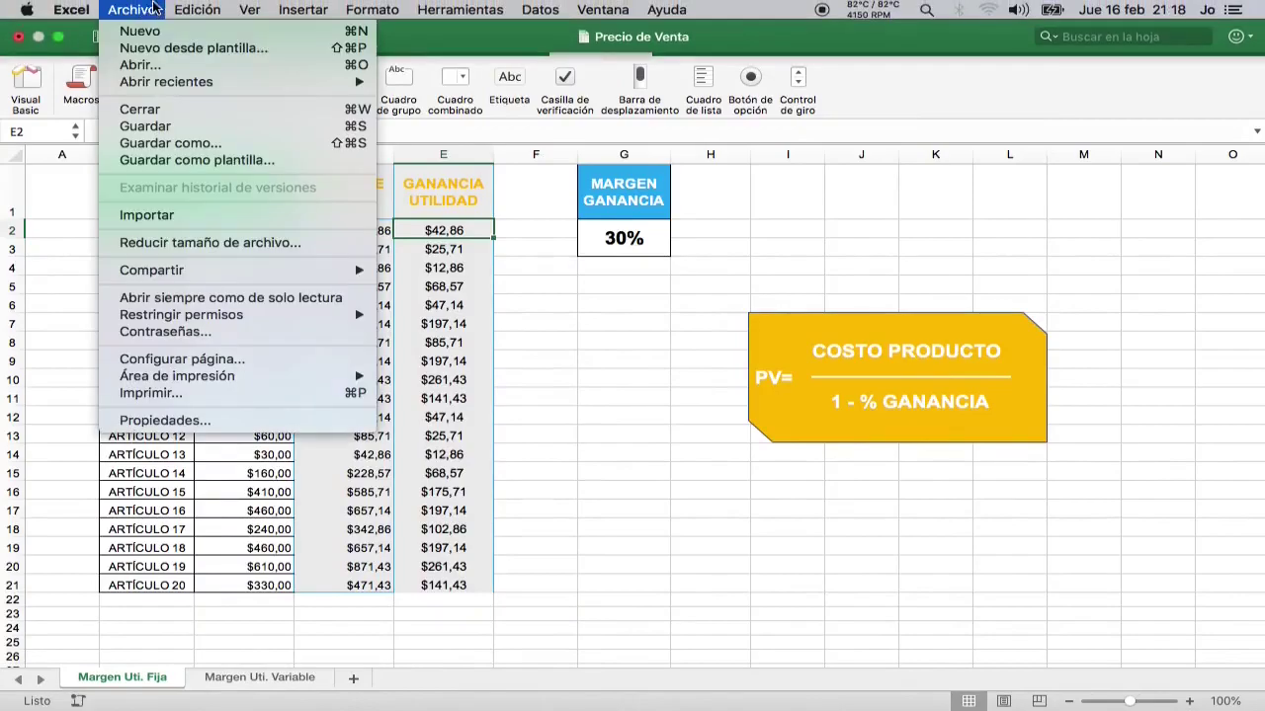
Confirm the workbook uses the macro-enabled .xlsm format, then return to the Margen Uti. Variable sheet.
click(173, 143)
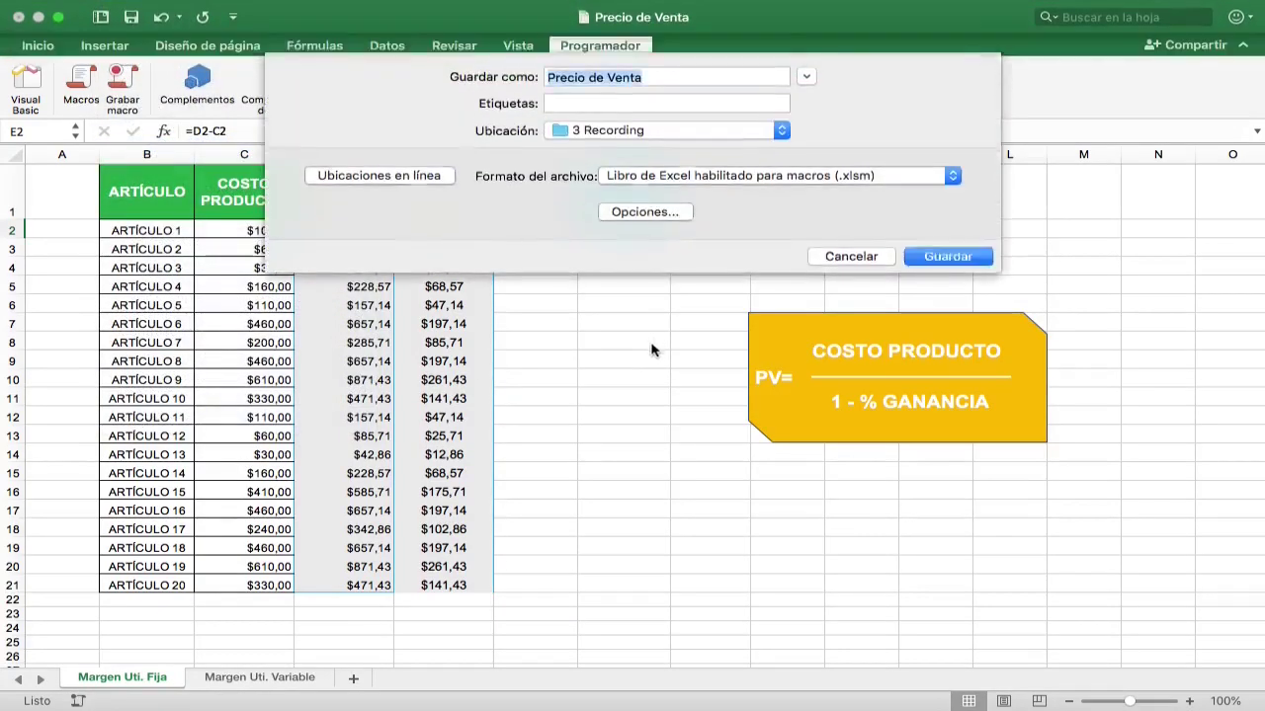
click(749, 160)
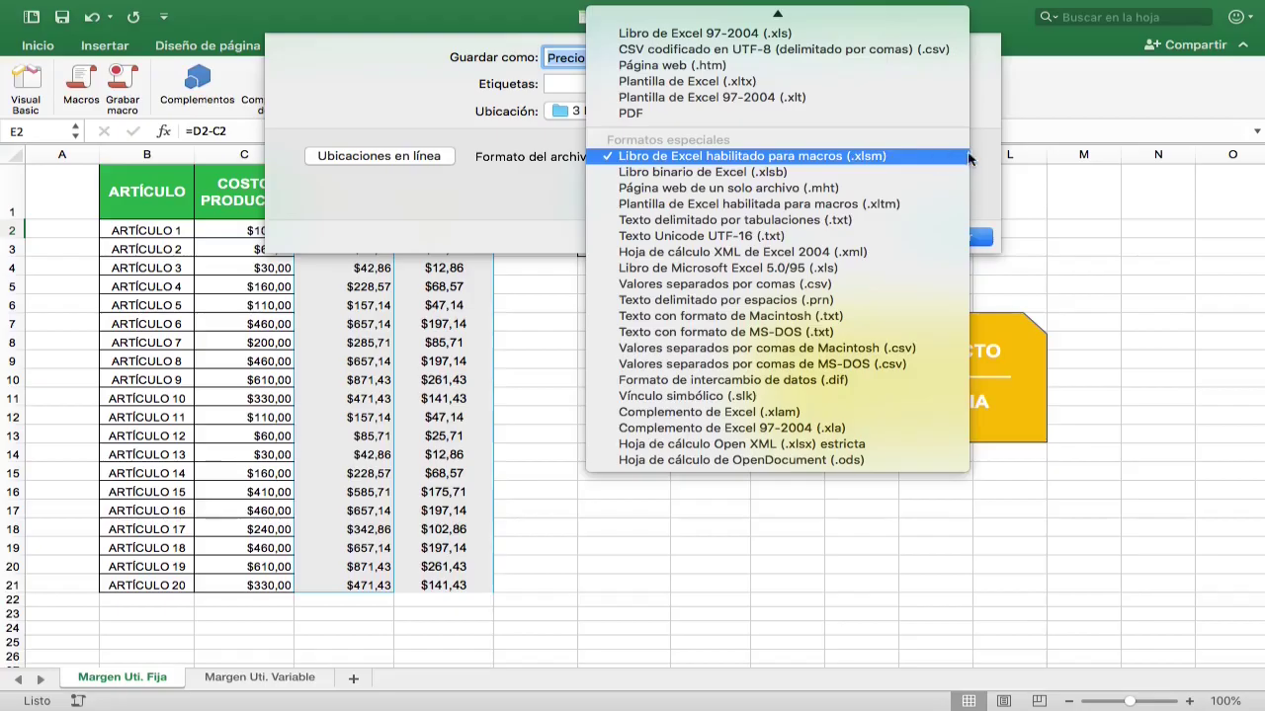
click(931, 219)
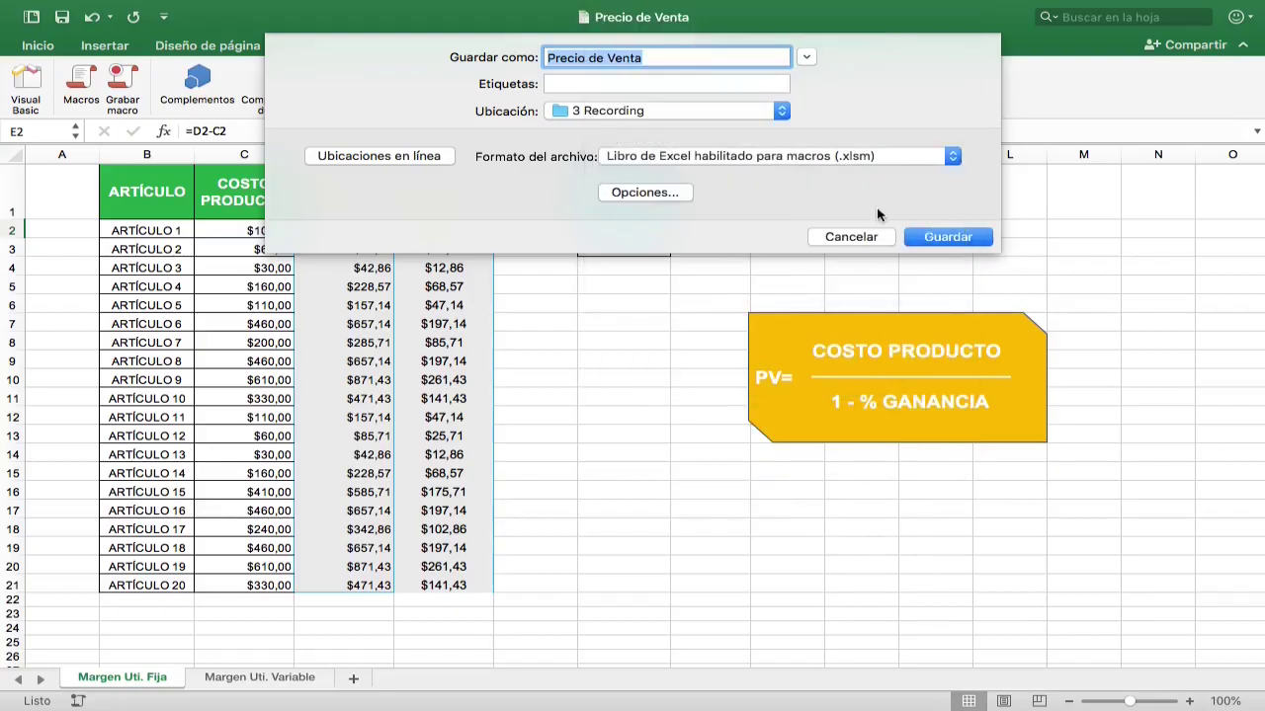
click(836, 240)
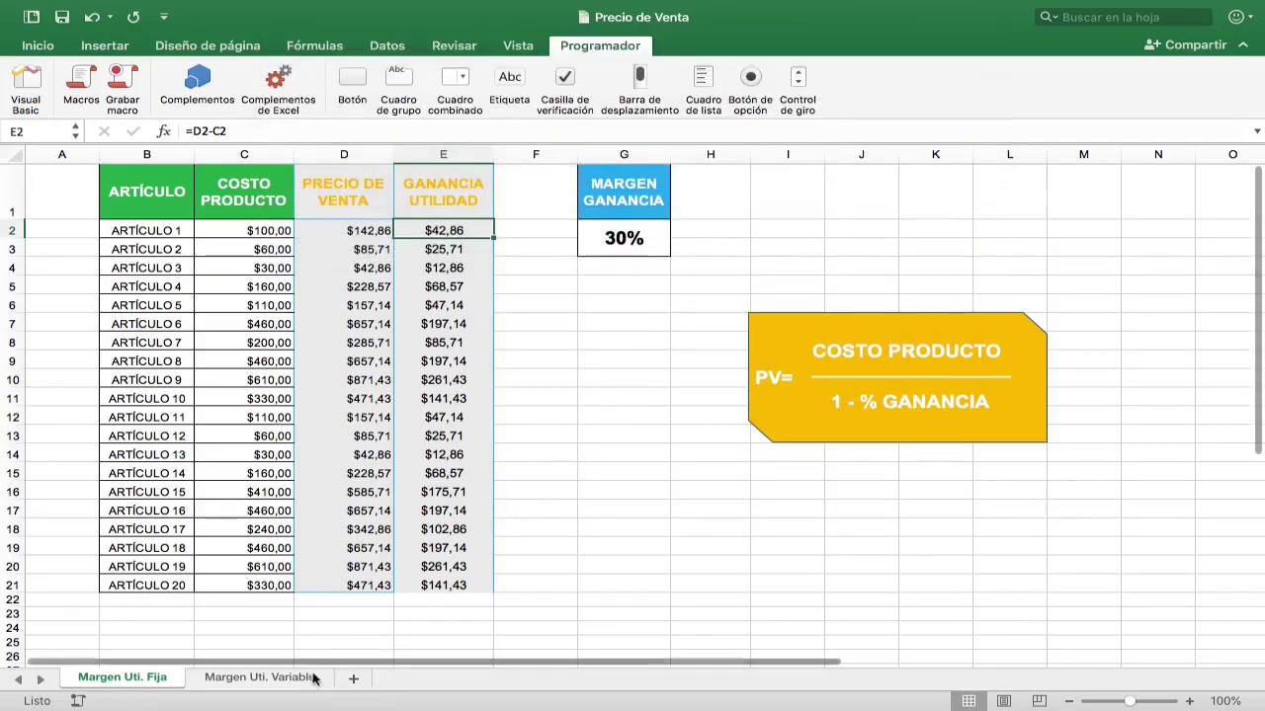
click(258, 677)
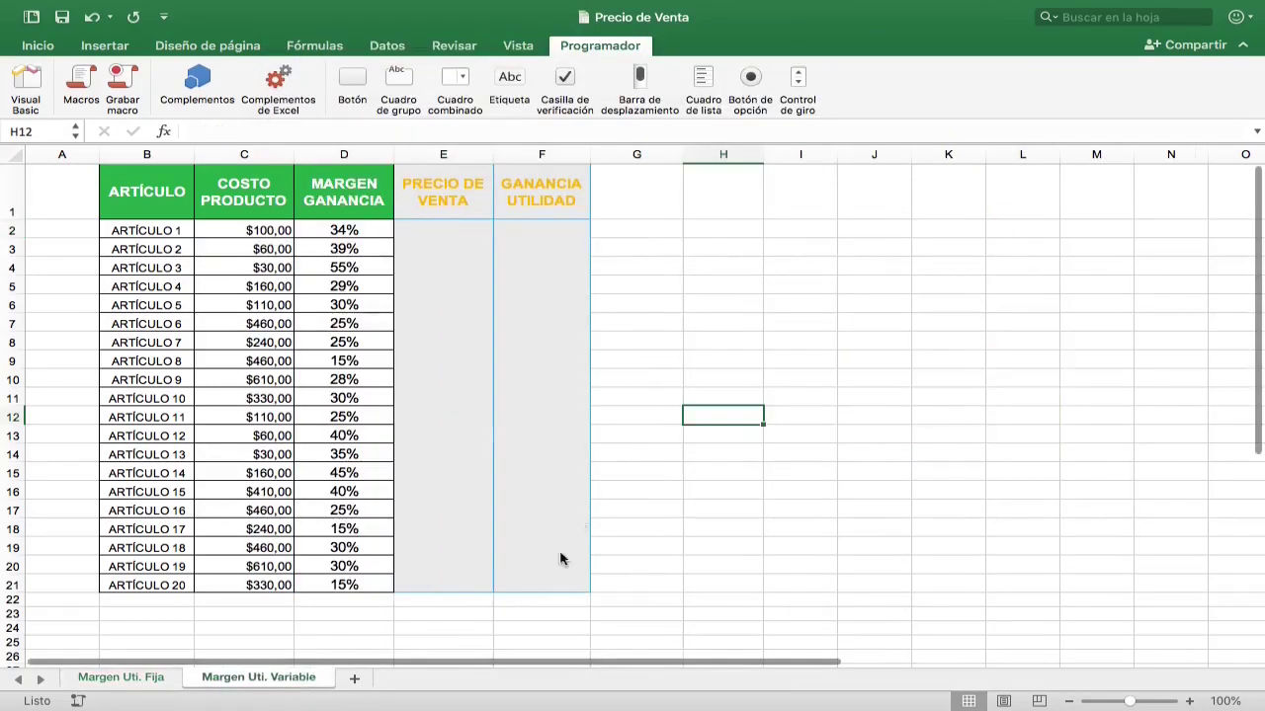
Enter =PVV(C2; D2) in E2 to price the first article.
click(447, 230)
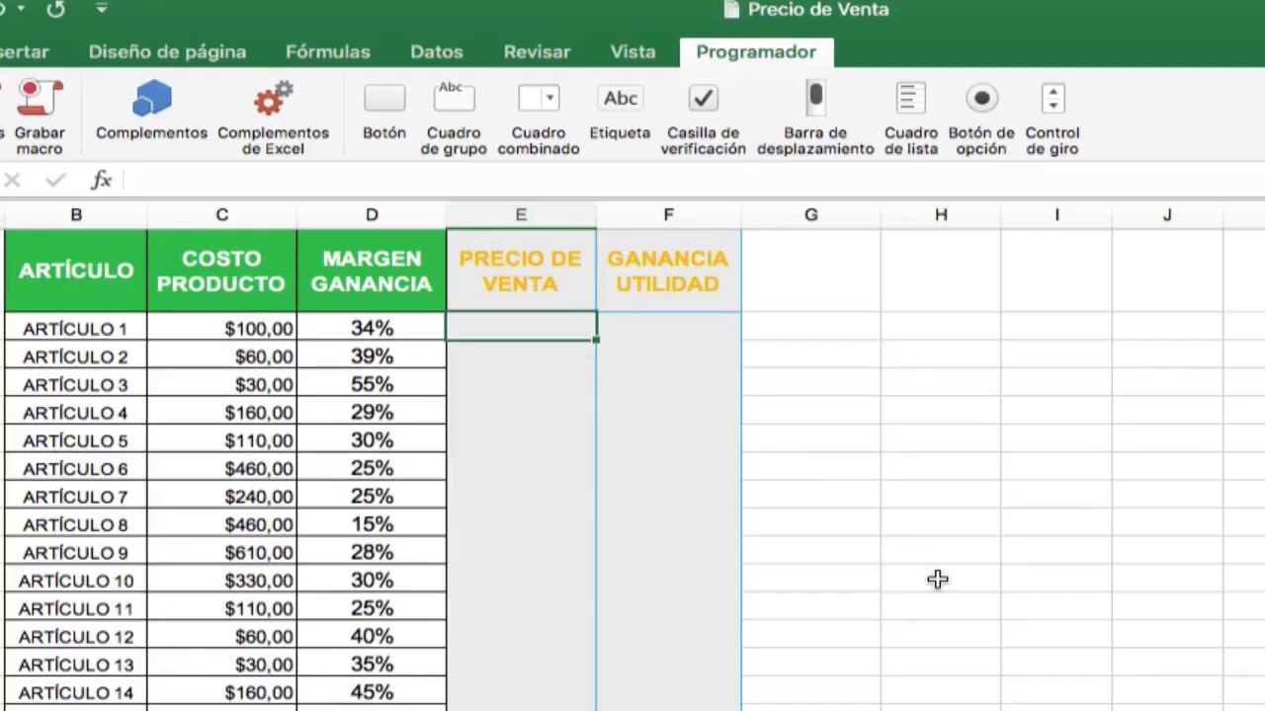
text(=pv)
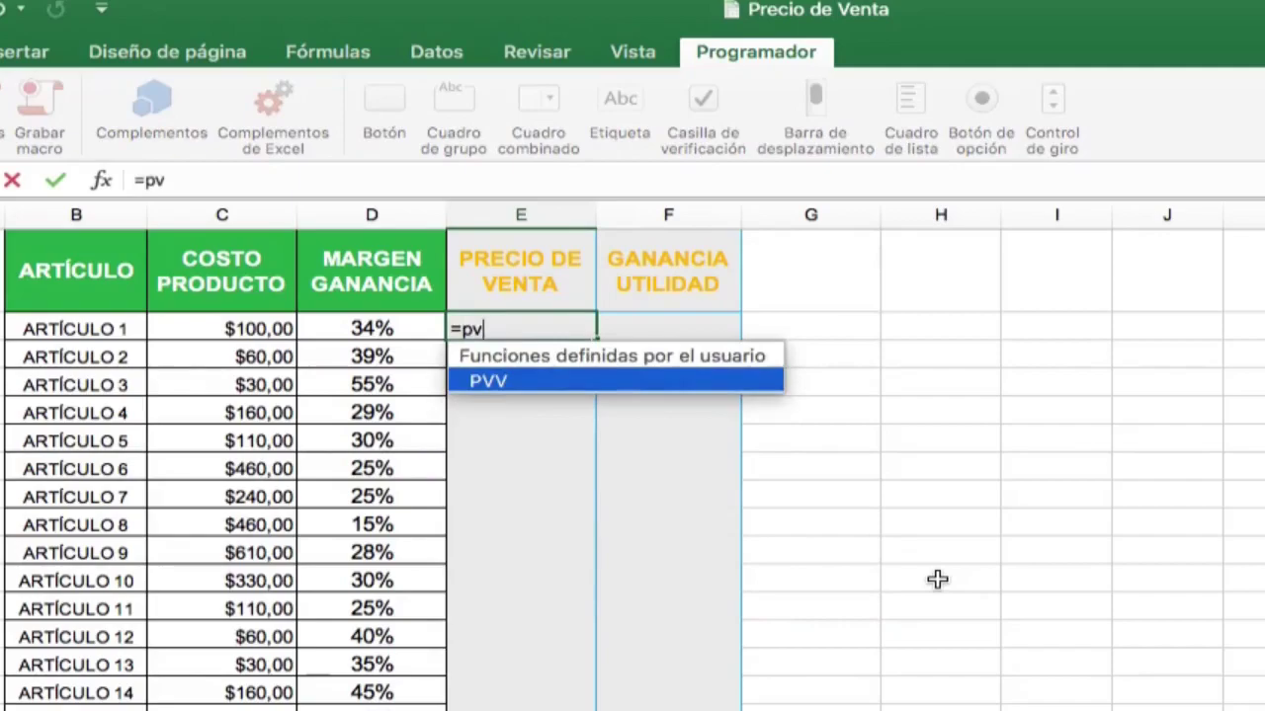
key(Tab)
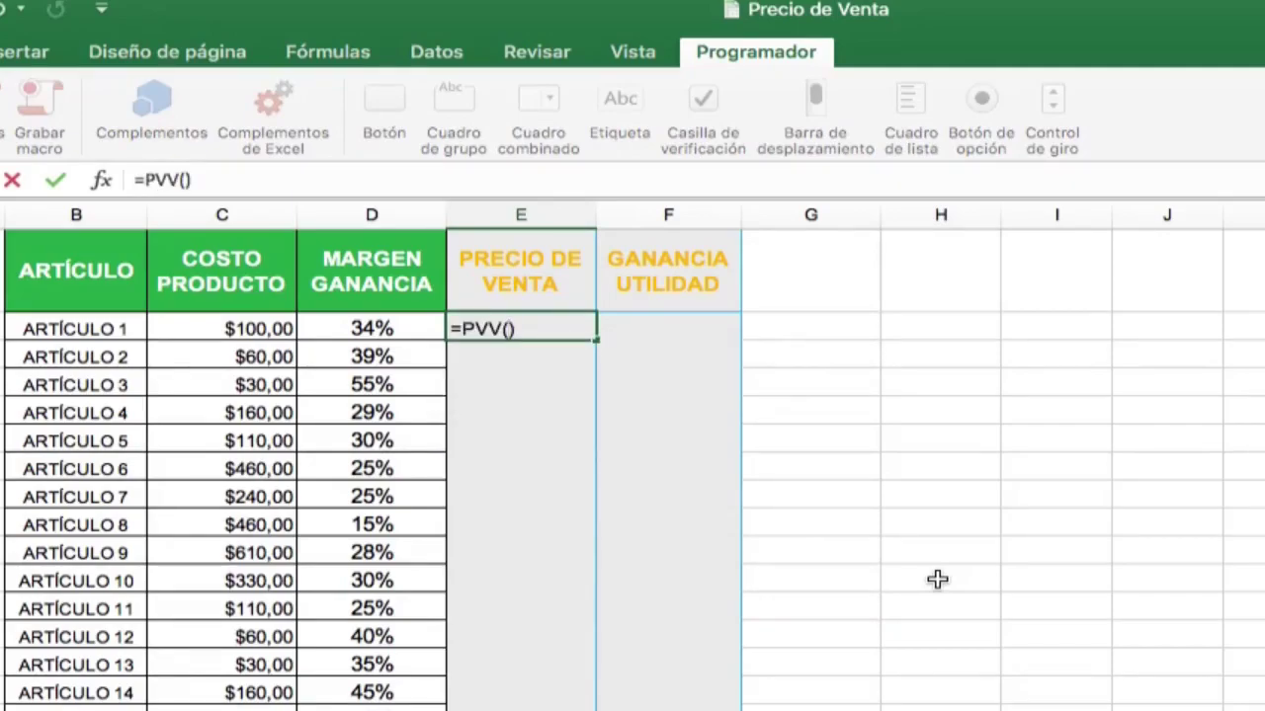
click(972, 601)
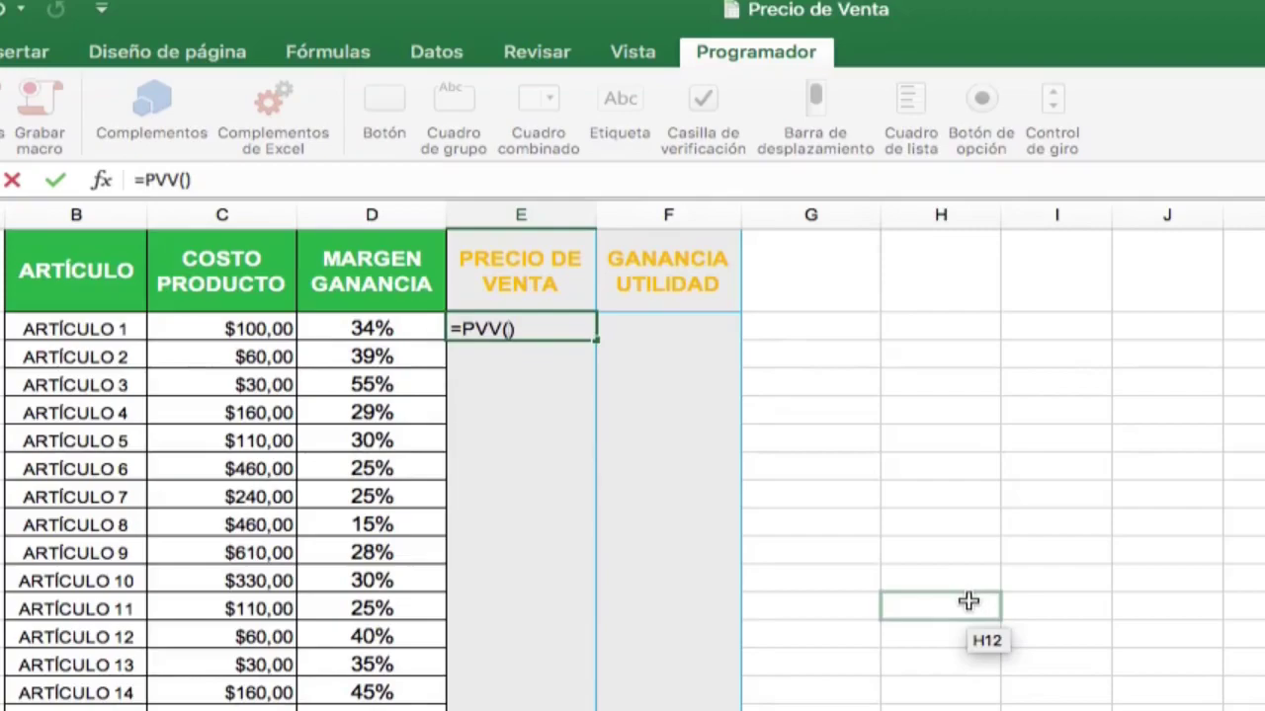
click(226, 328)
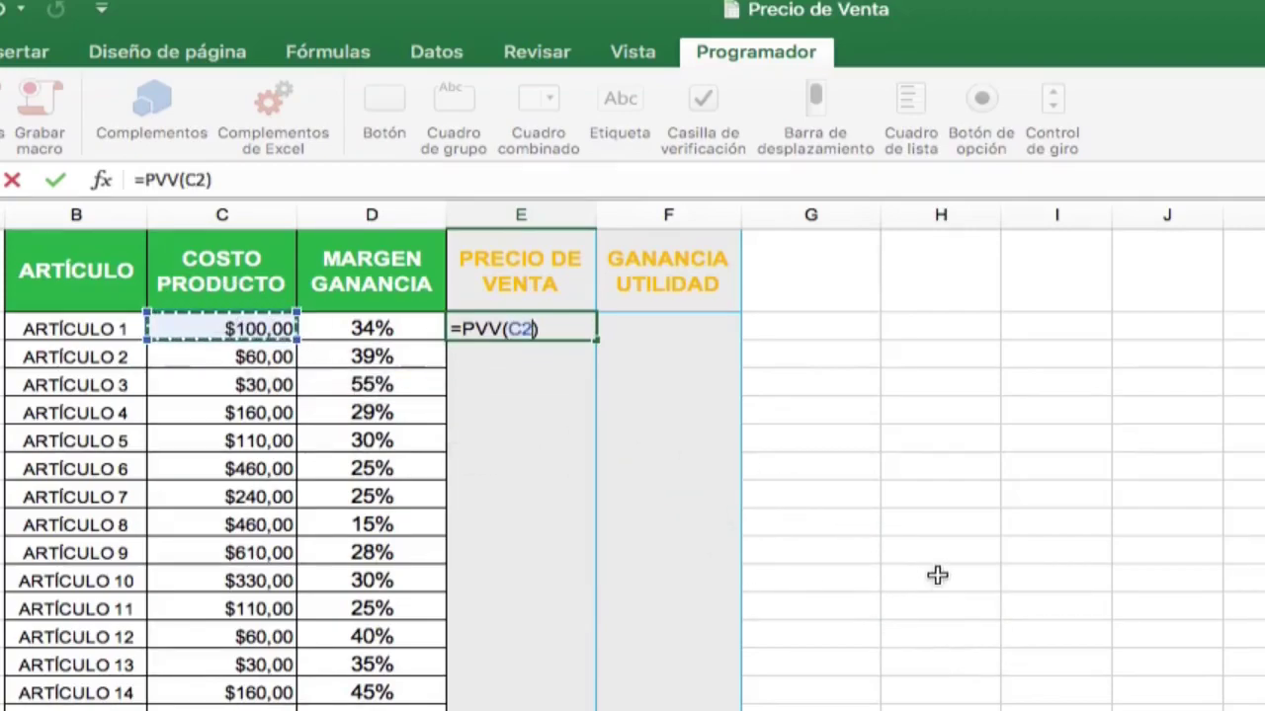
text(;)
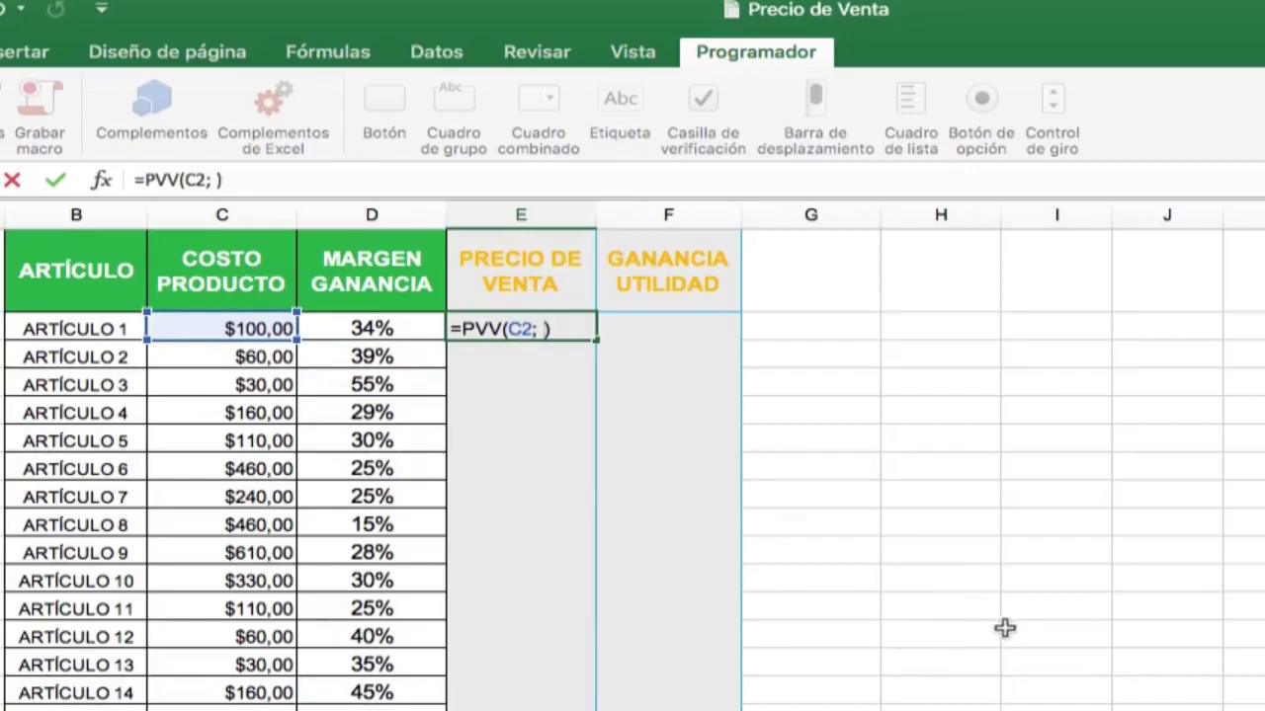
click(390, 329)
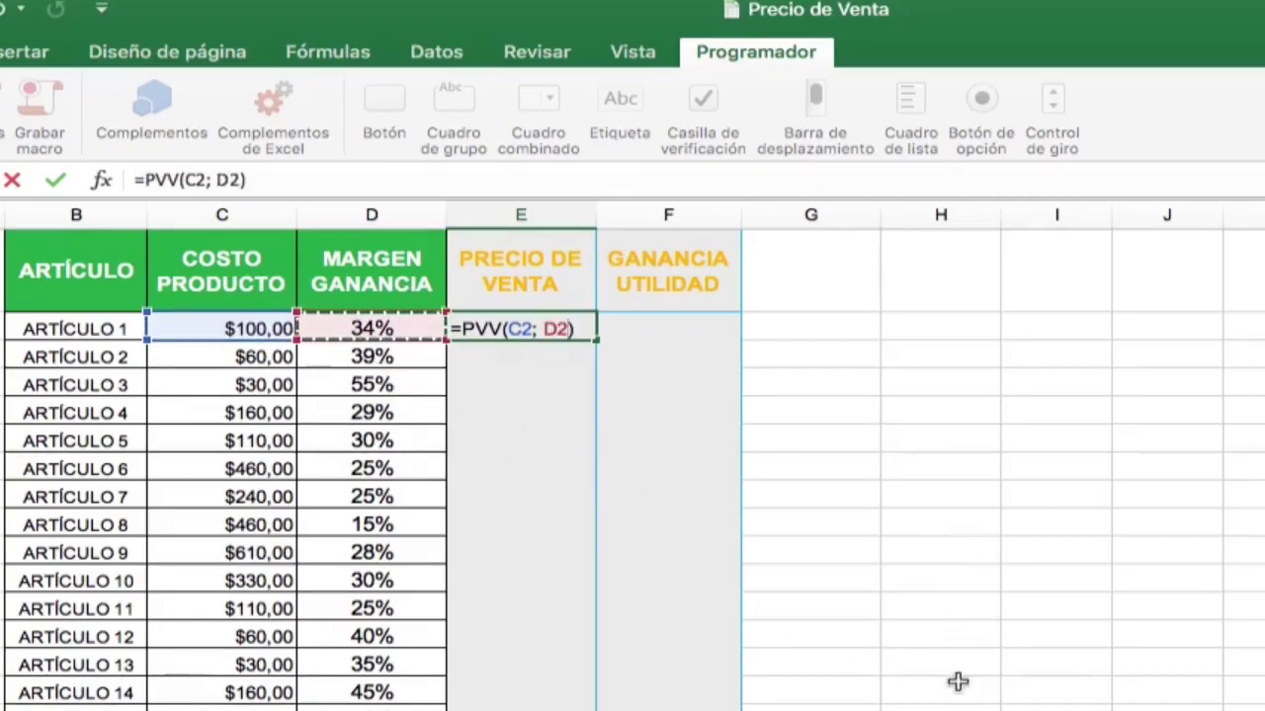
key(Return)
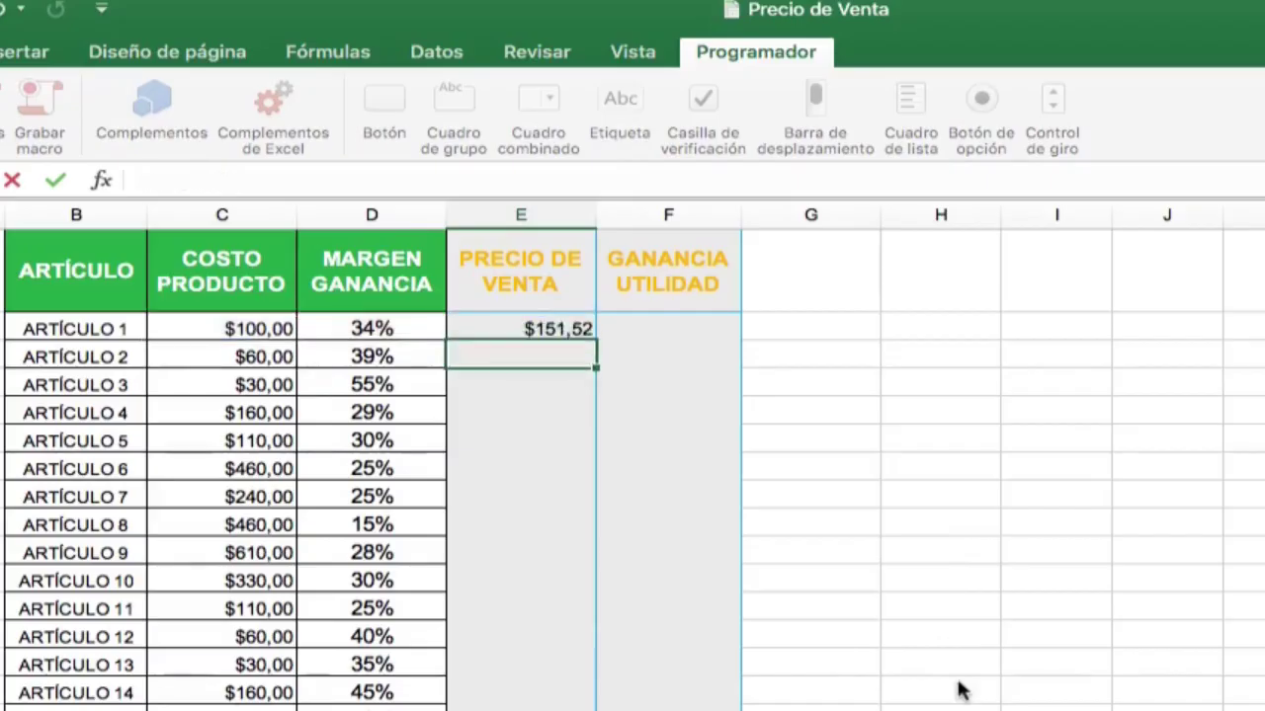
Copy the PVV formula down to E21, giving prices from $151,52 to $388,24.
key(Up)
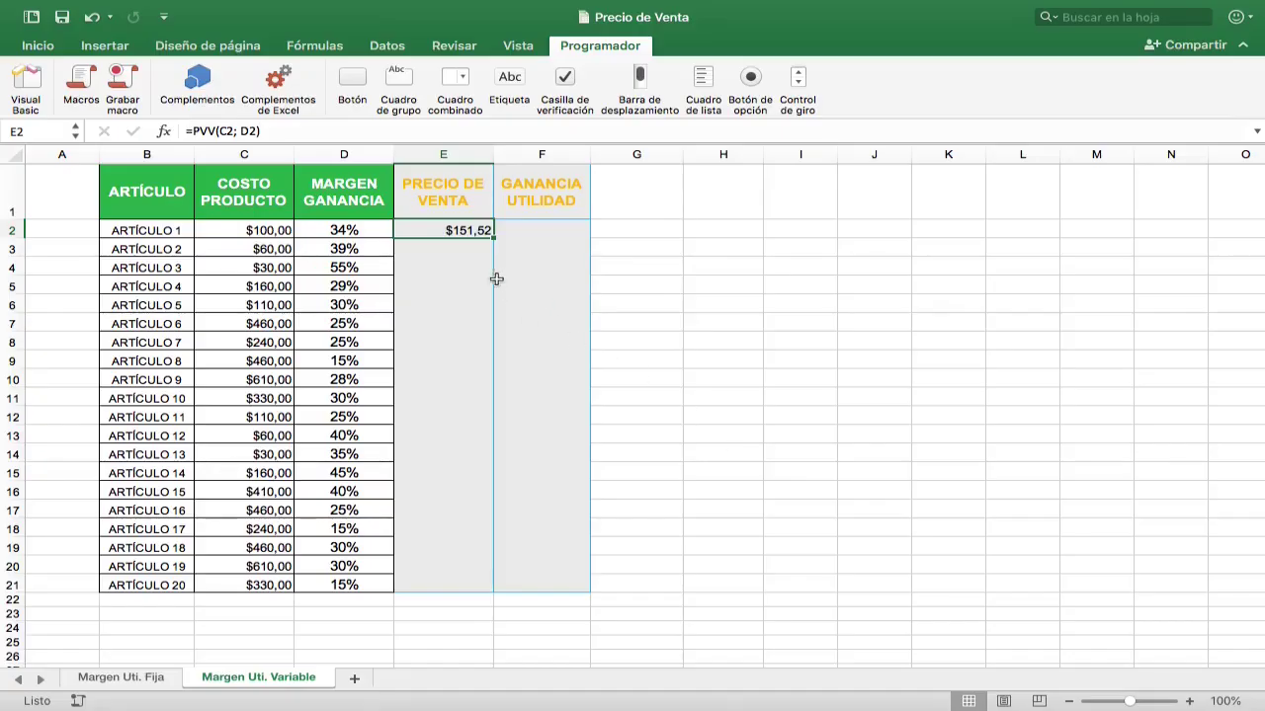
drag(493, 237, 470, 585)
click(713, 381)
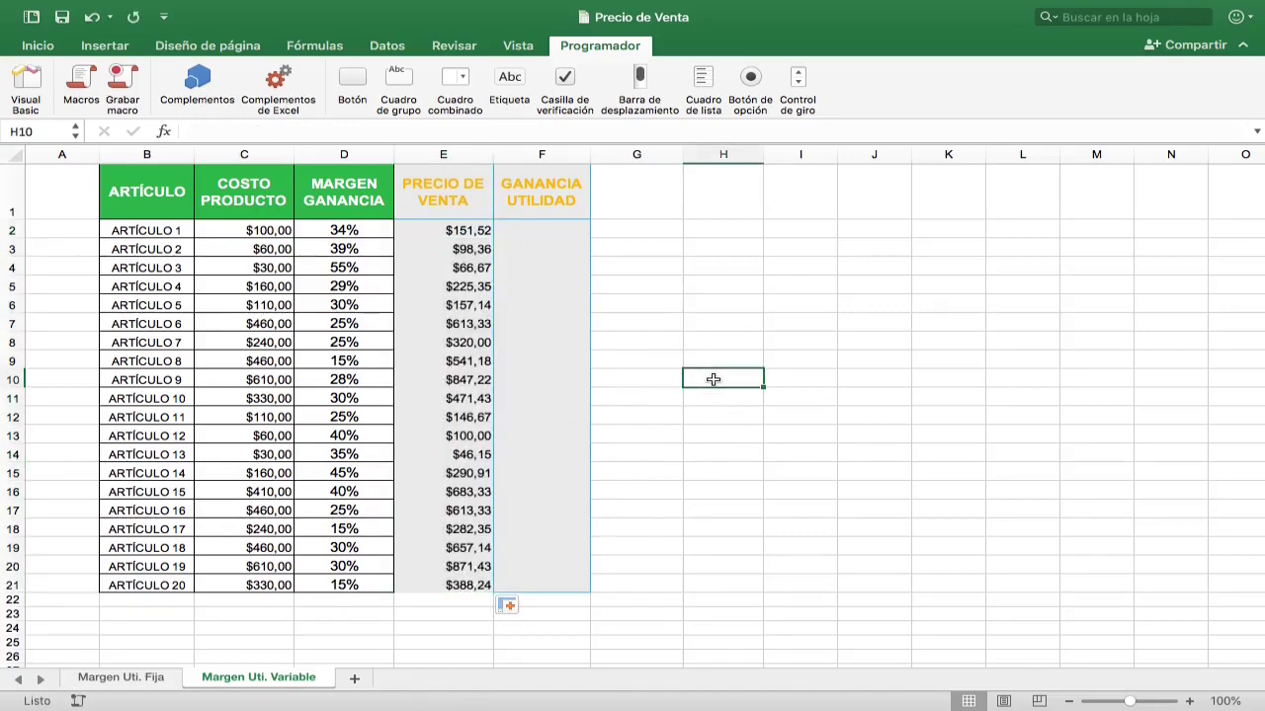
Enter =E2-C2 in F2 and fill it down to F21, profits totalling $2.141,75.
click(550, 227)
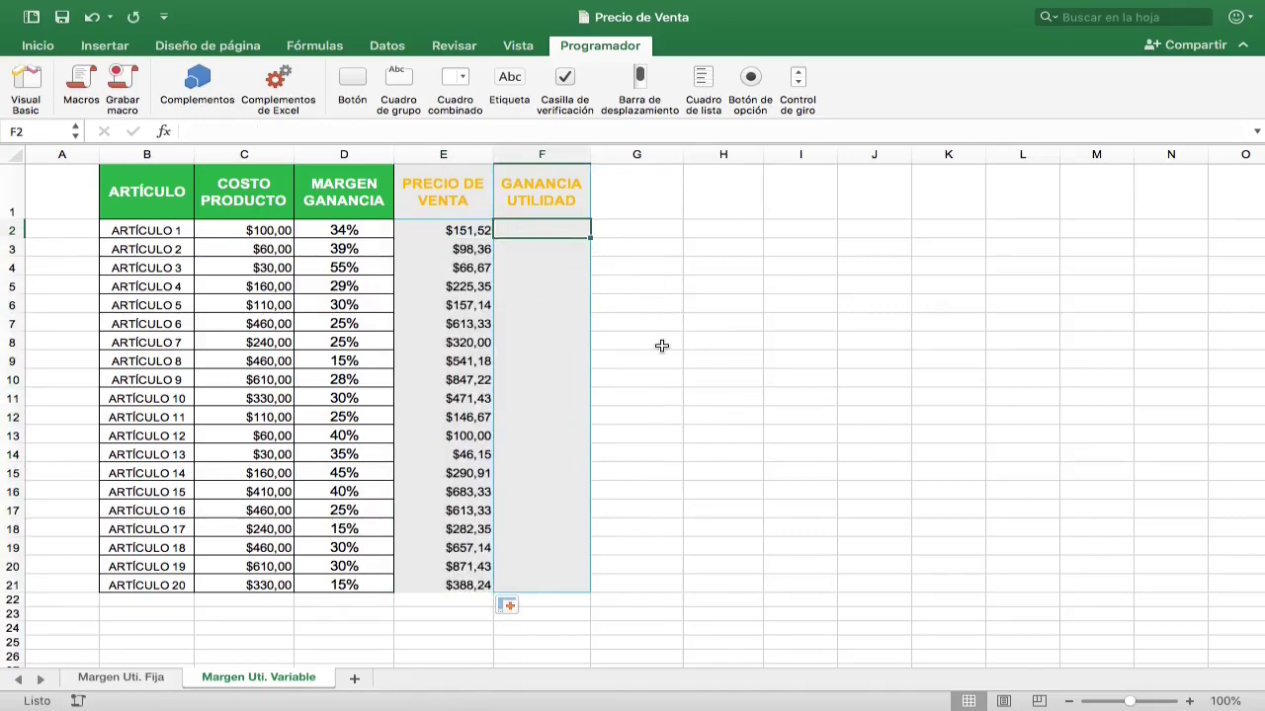
text(=)
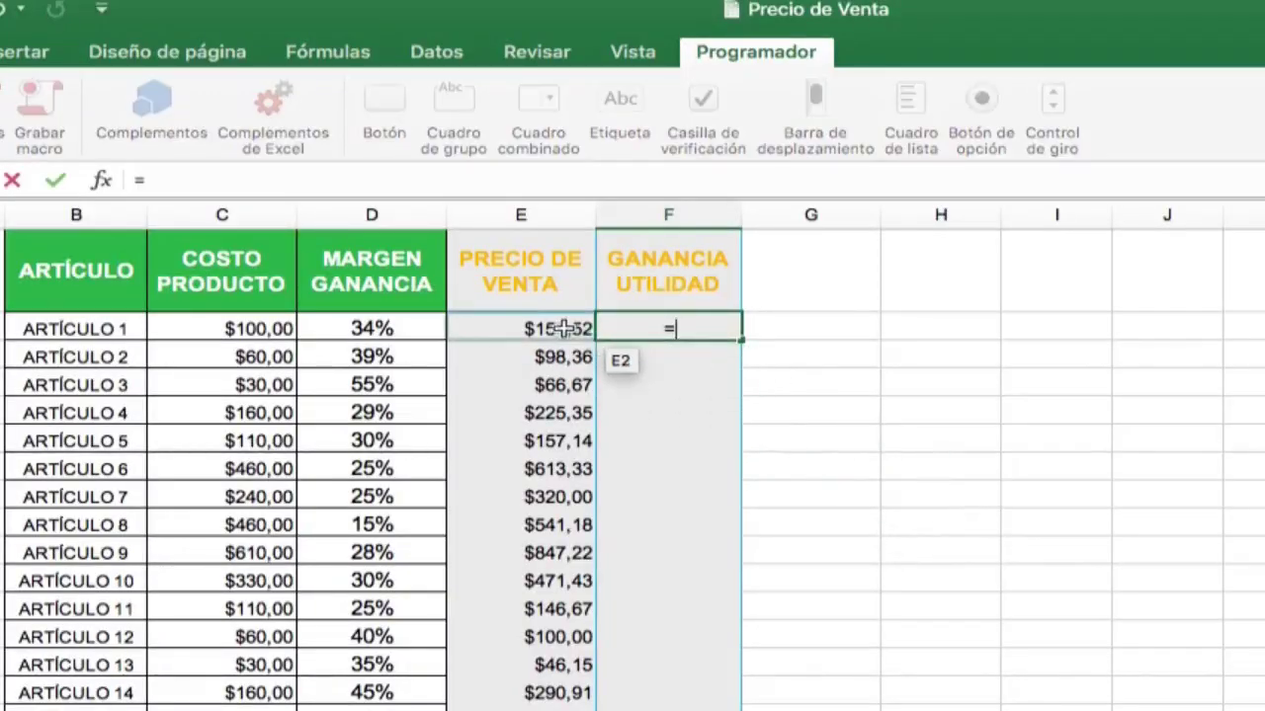
click(536, 326)
text(-)
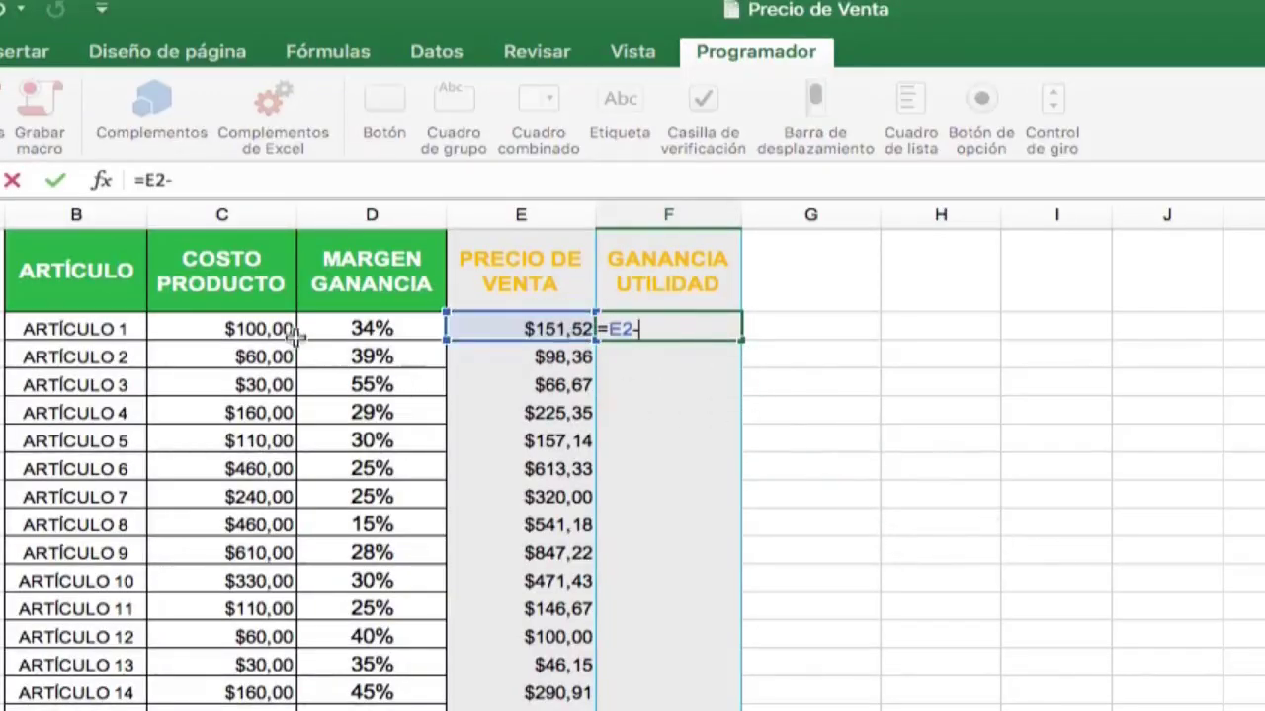
click(291, 331)
key(Return)
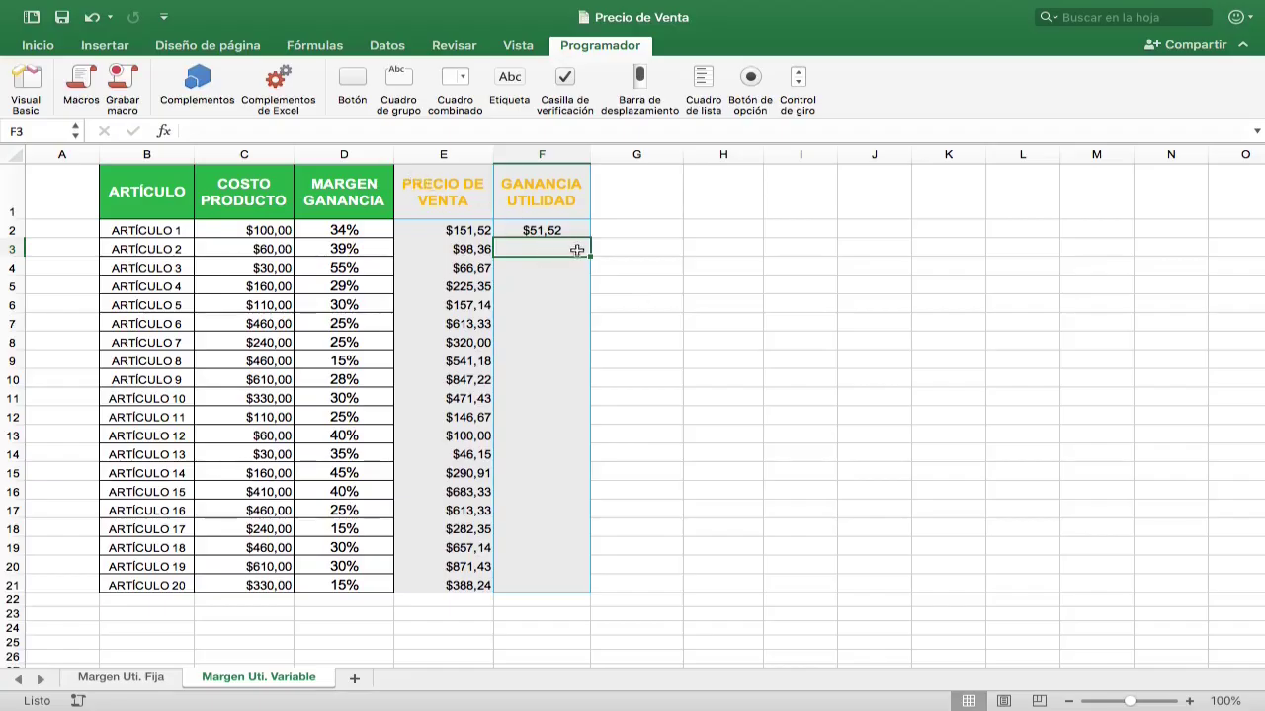
click(563, 229)
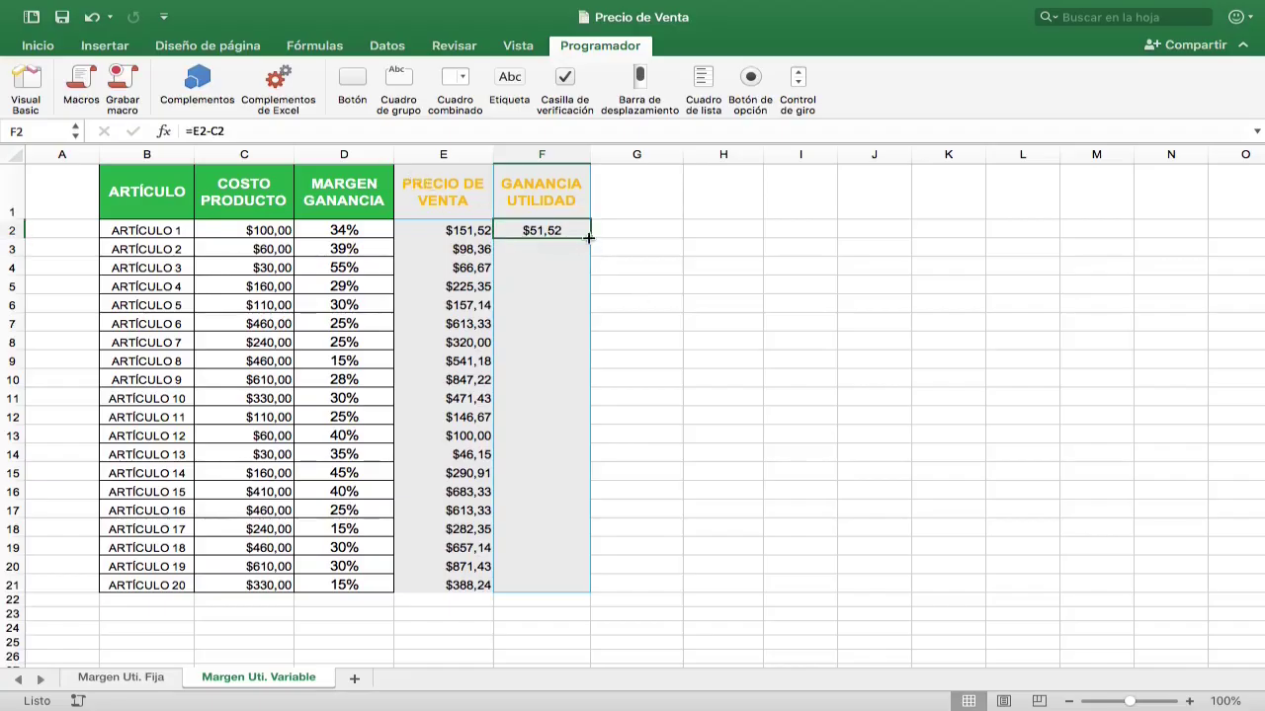
drag(590, 239, 578, 587)
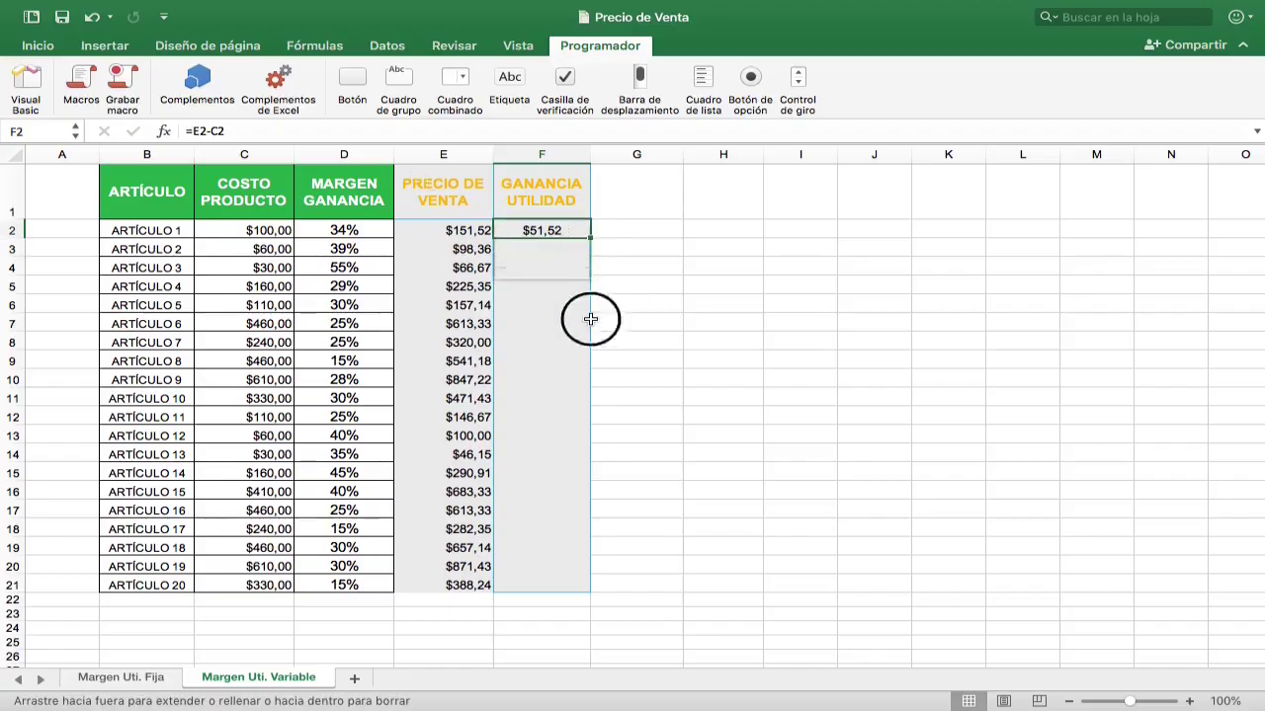
click(733, 490)
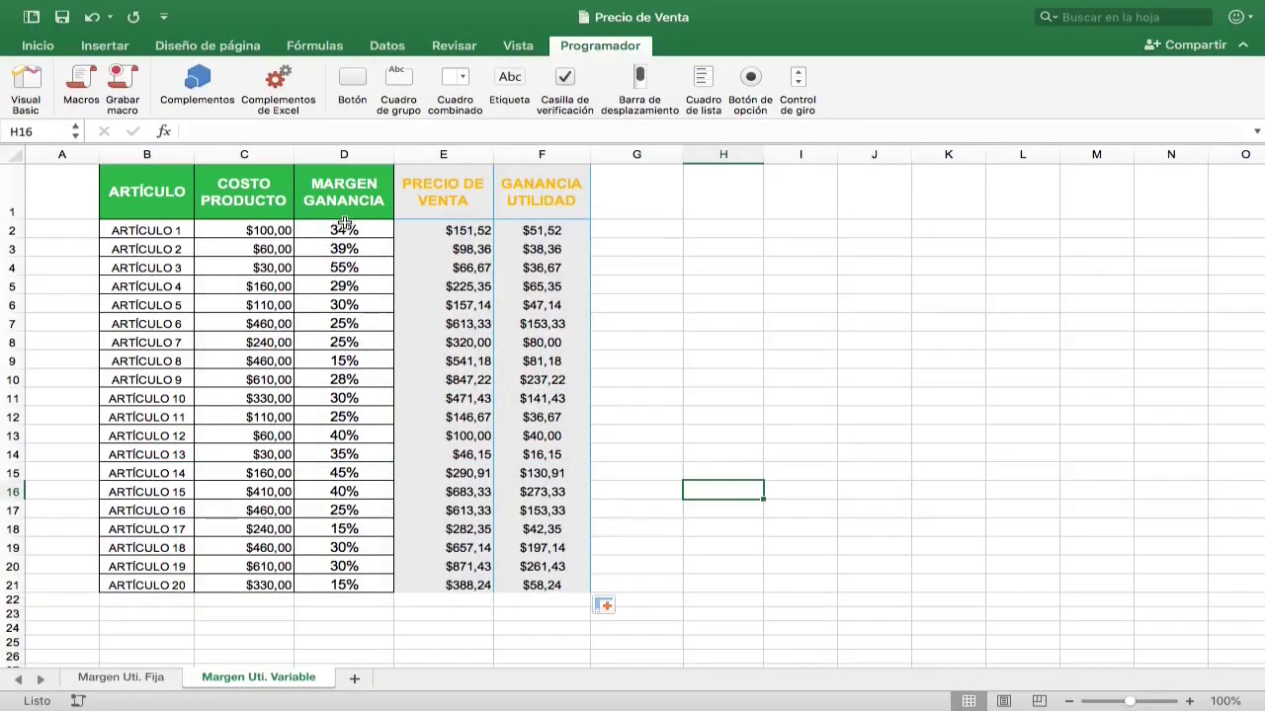
Enter 40 in H2 and format it as a percentage, showing 40%.
drag(344, 225, 336, 585)
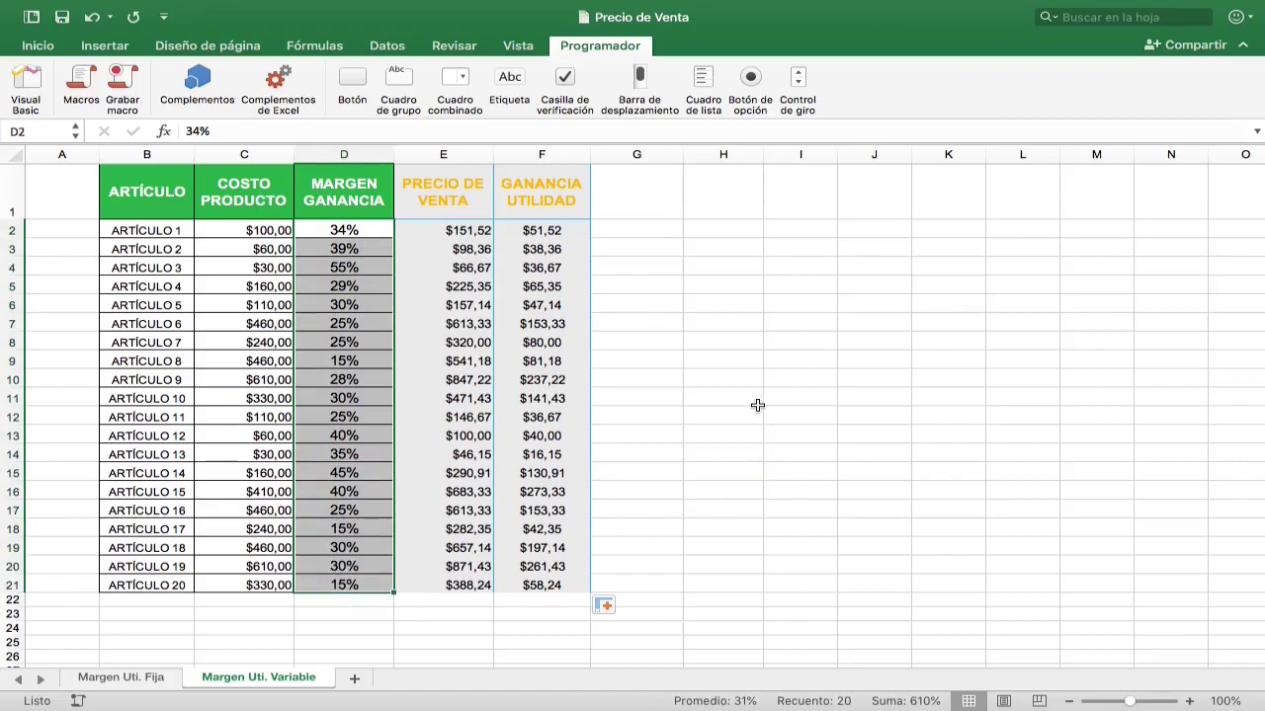
click(769, 375)
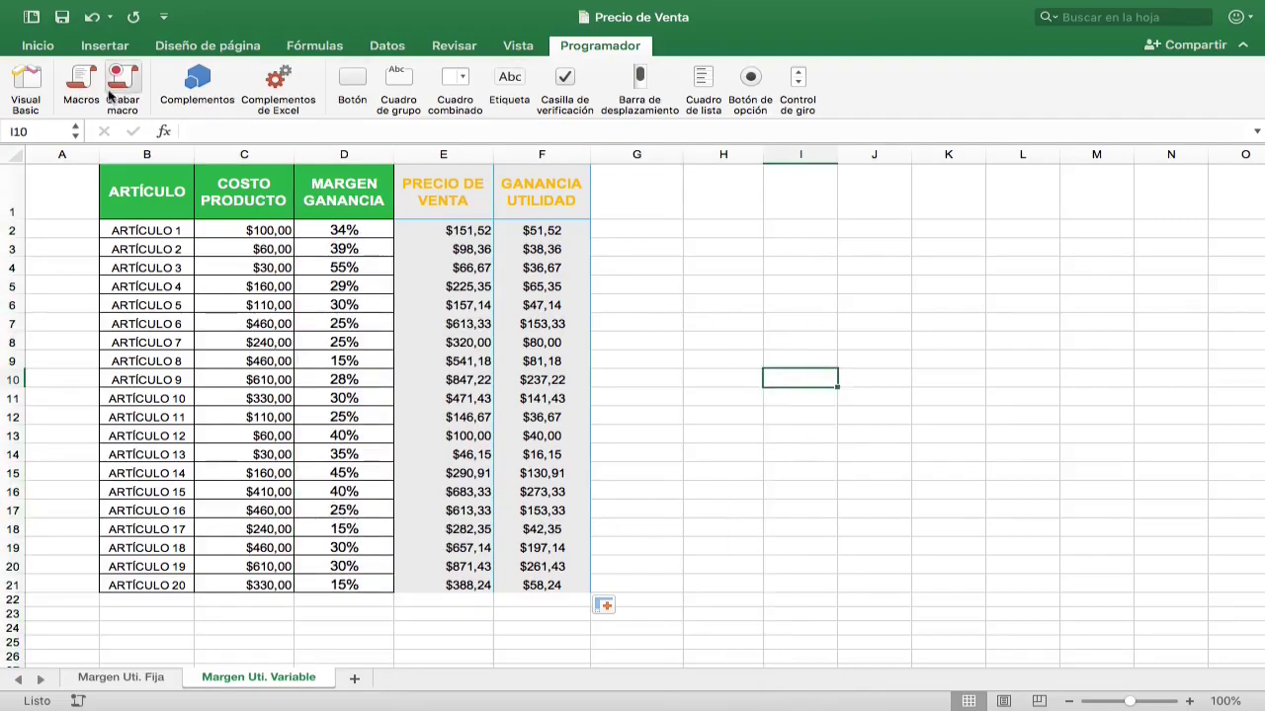
click(41, 47)
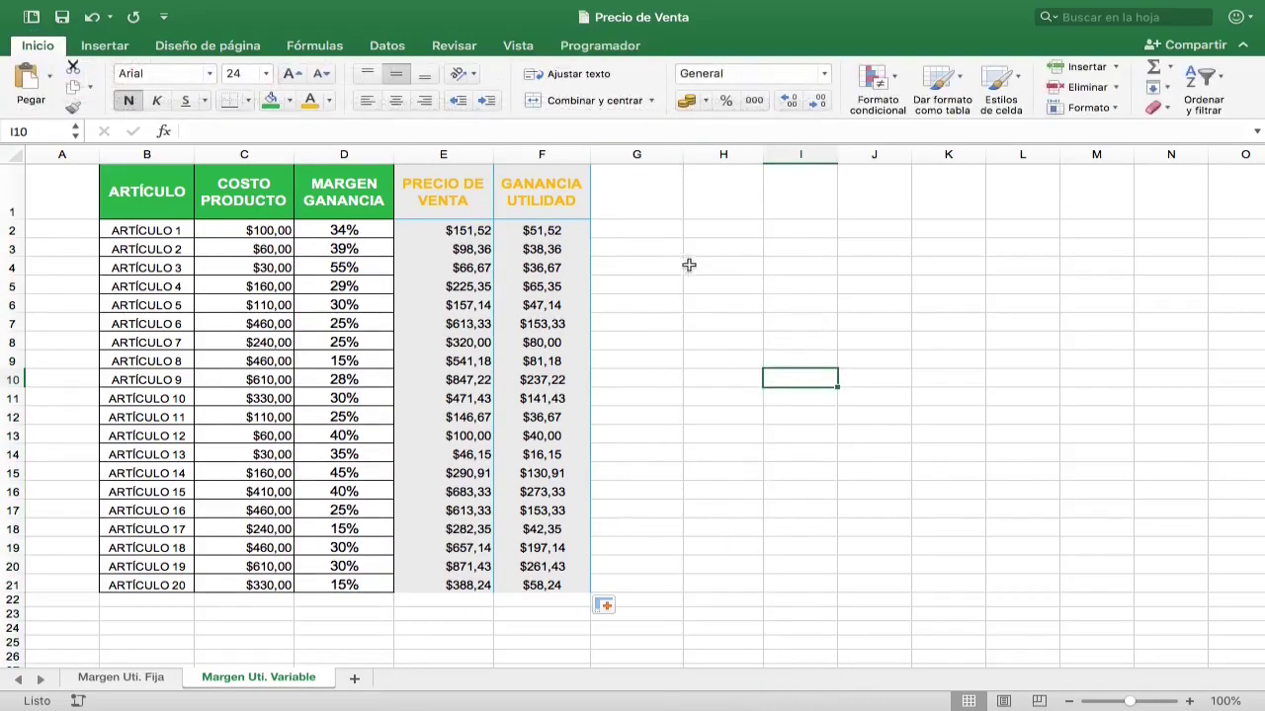
click(712, 224)
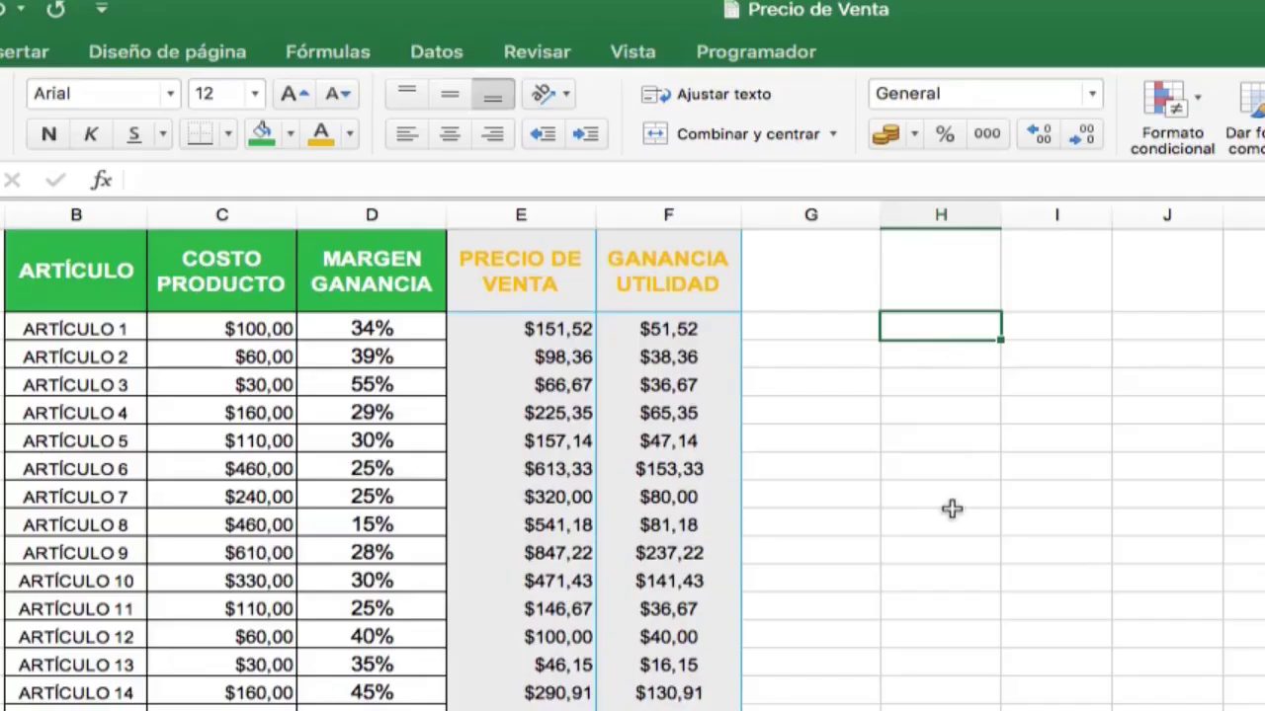
text(40)
key(Return)
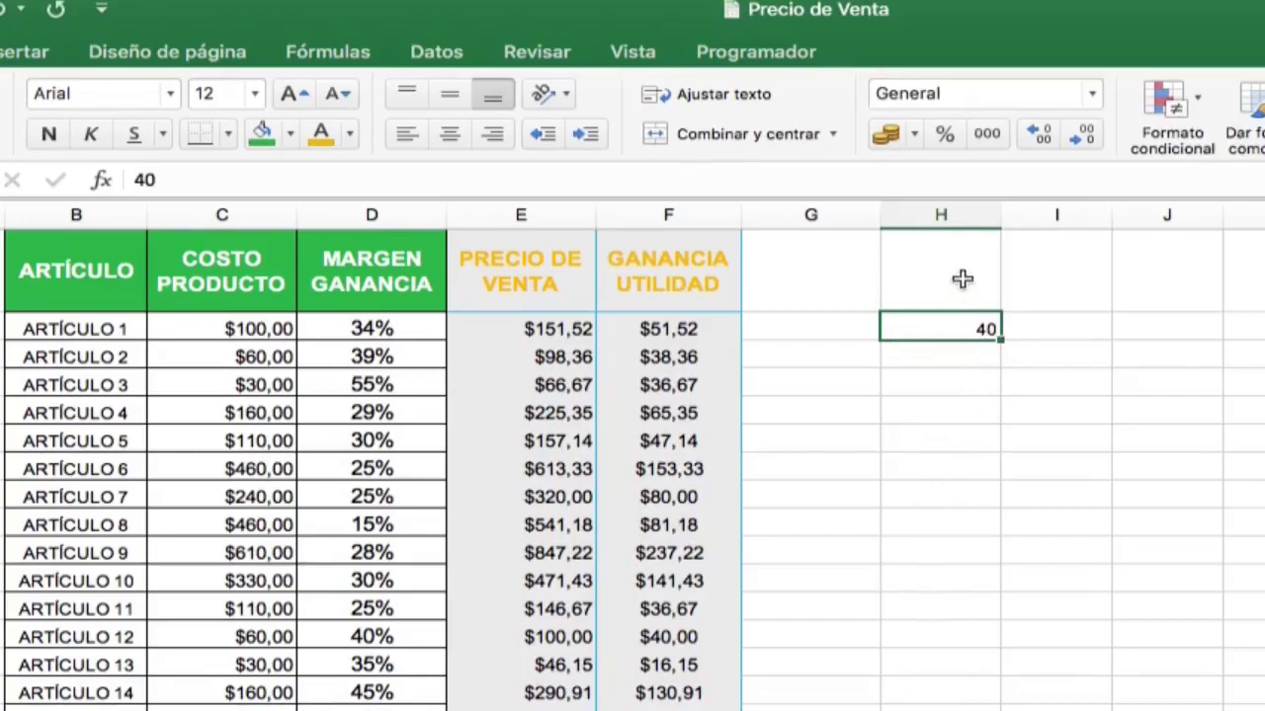
click(945, 134)
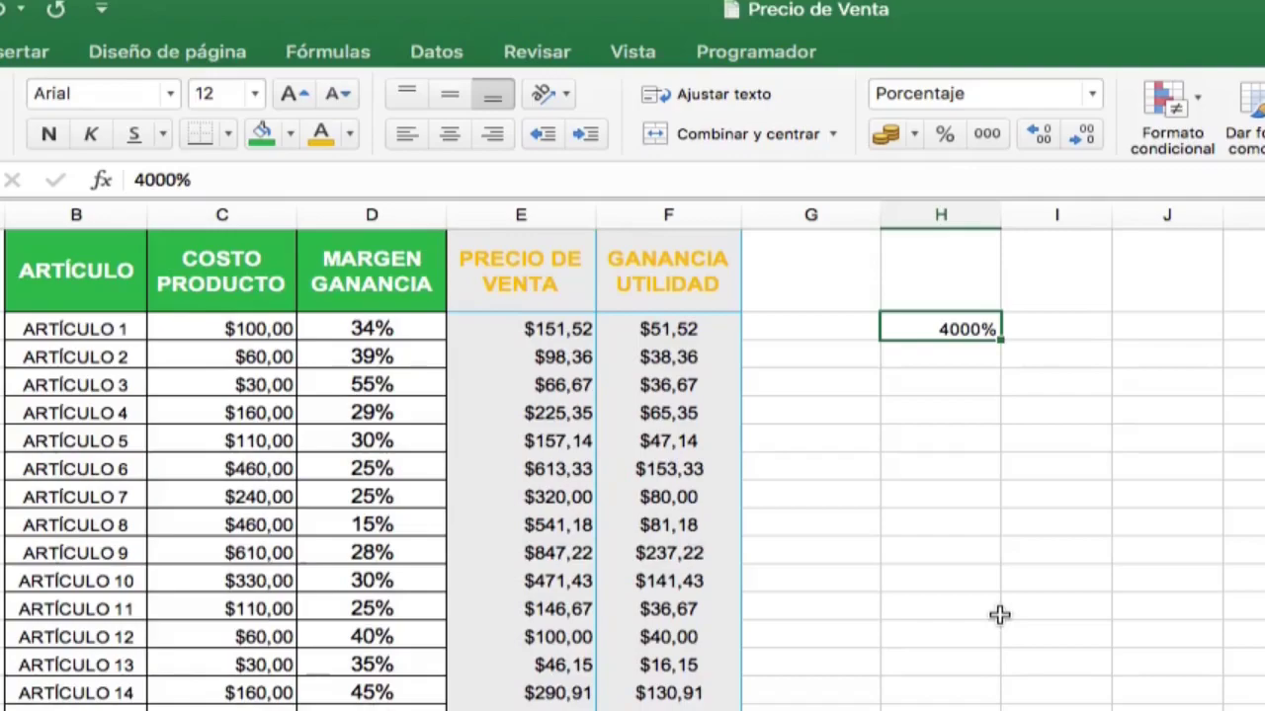
text(40)
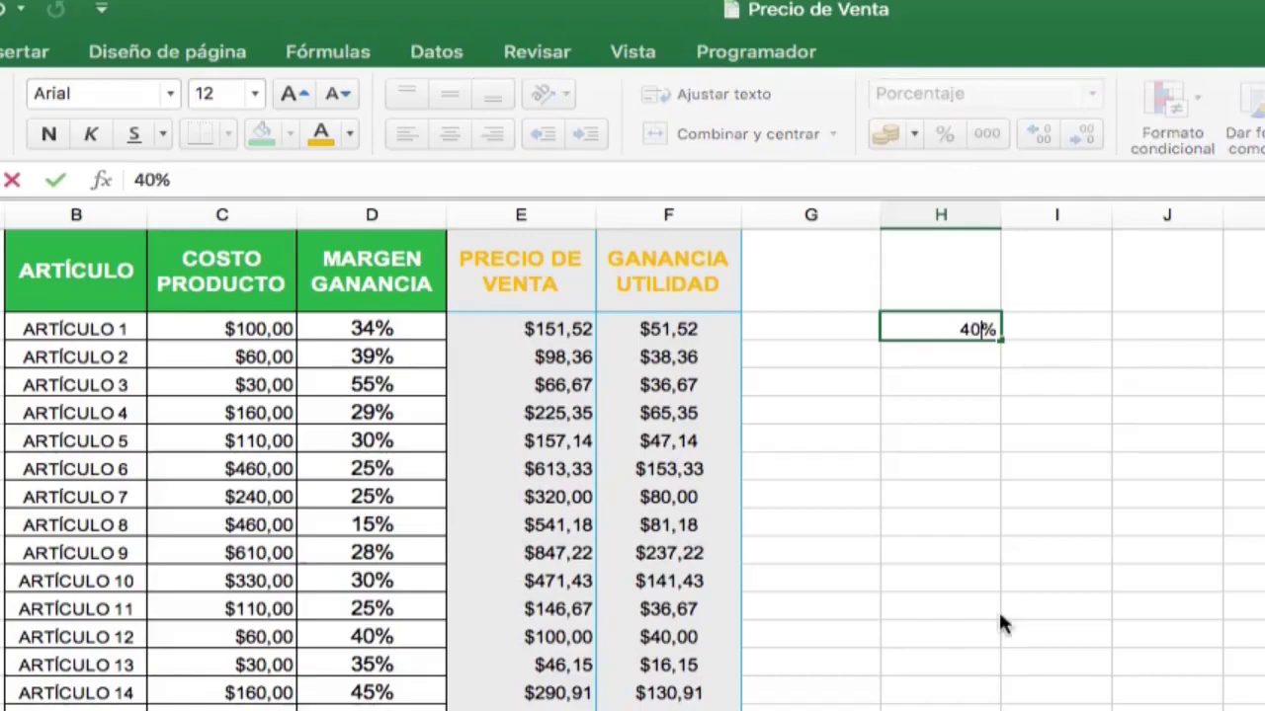
key(Return)
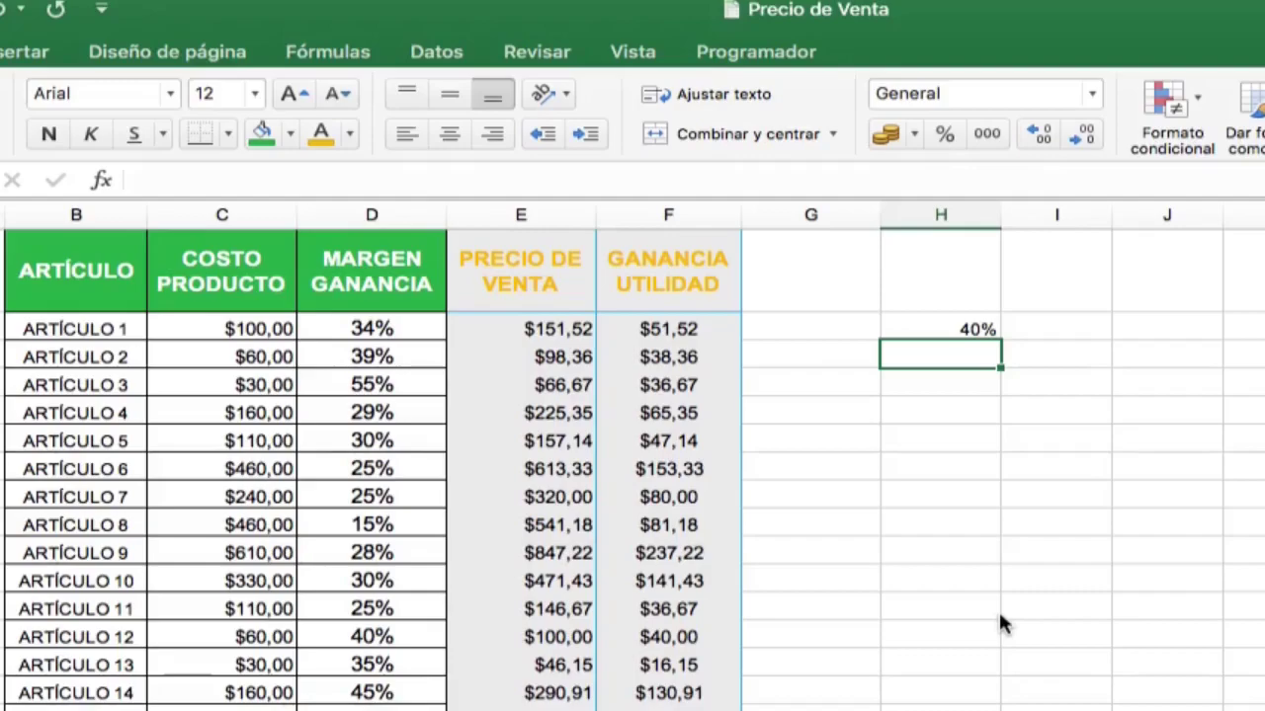
Format the cells below H2 as Porcentaje and enter 67%, 56%, 63%, 124% and 23%.
click(968, 362)
drag(967, 362, 957, 583)
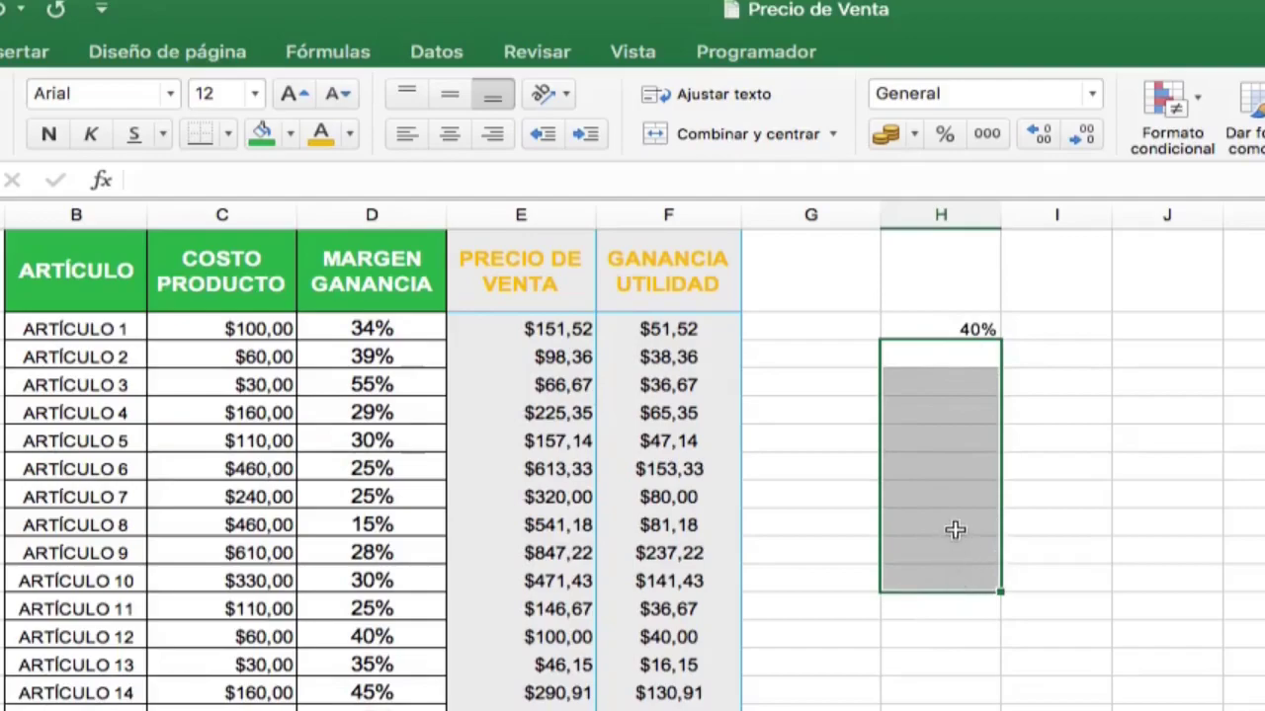
click(944, 134)
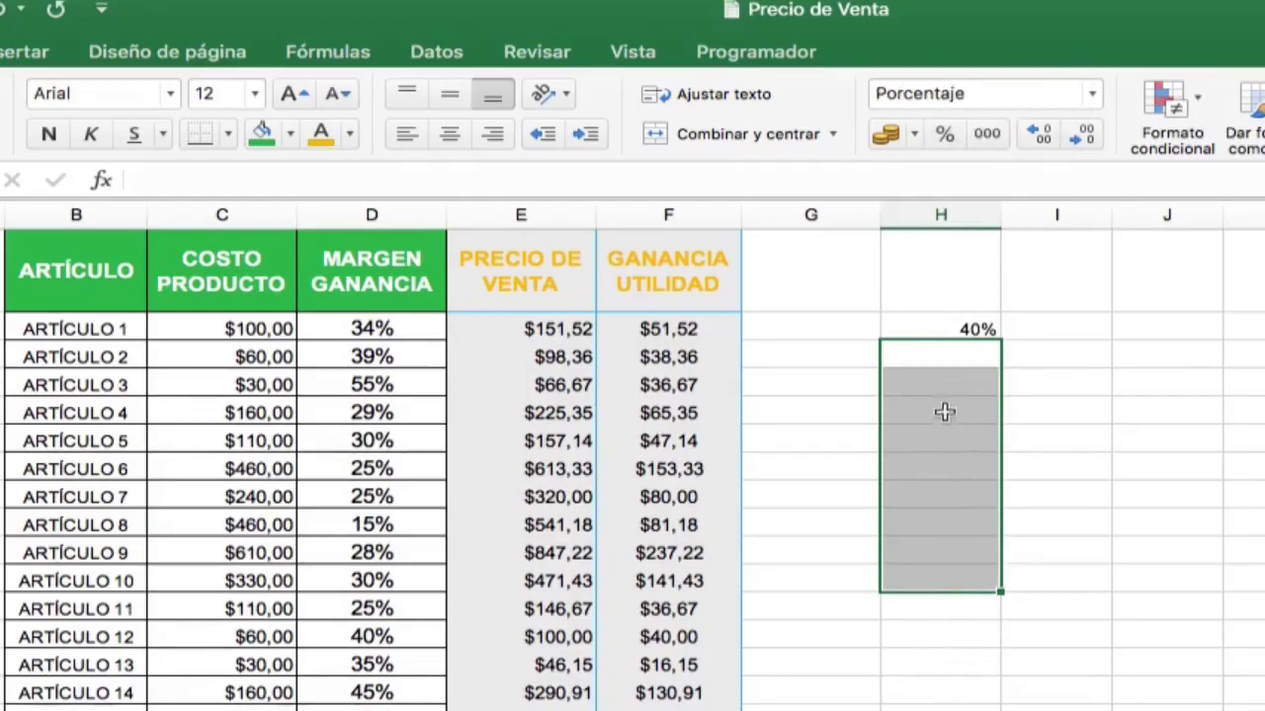
click(940, 353)
text(67)
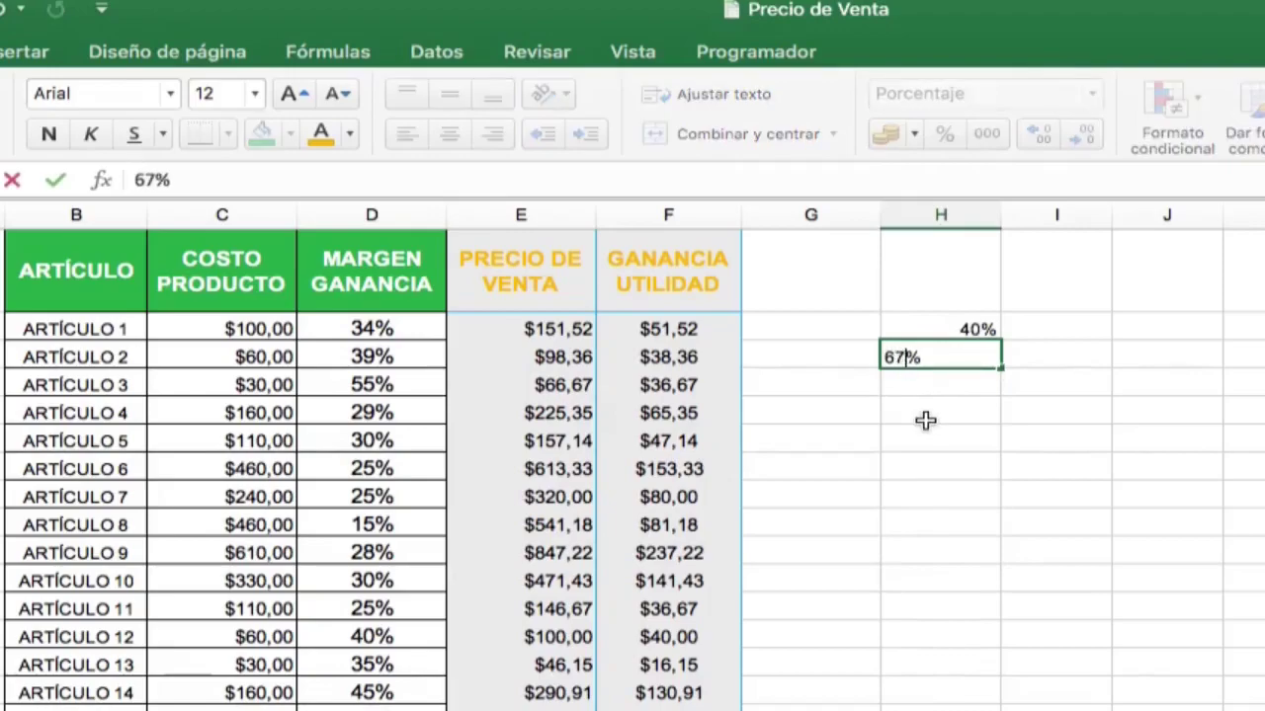
key(Return)
text(56)
key(Return)
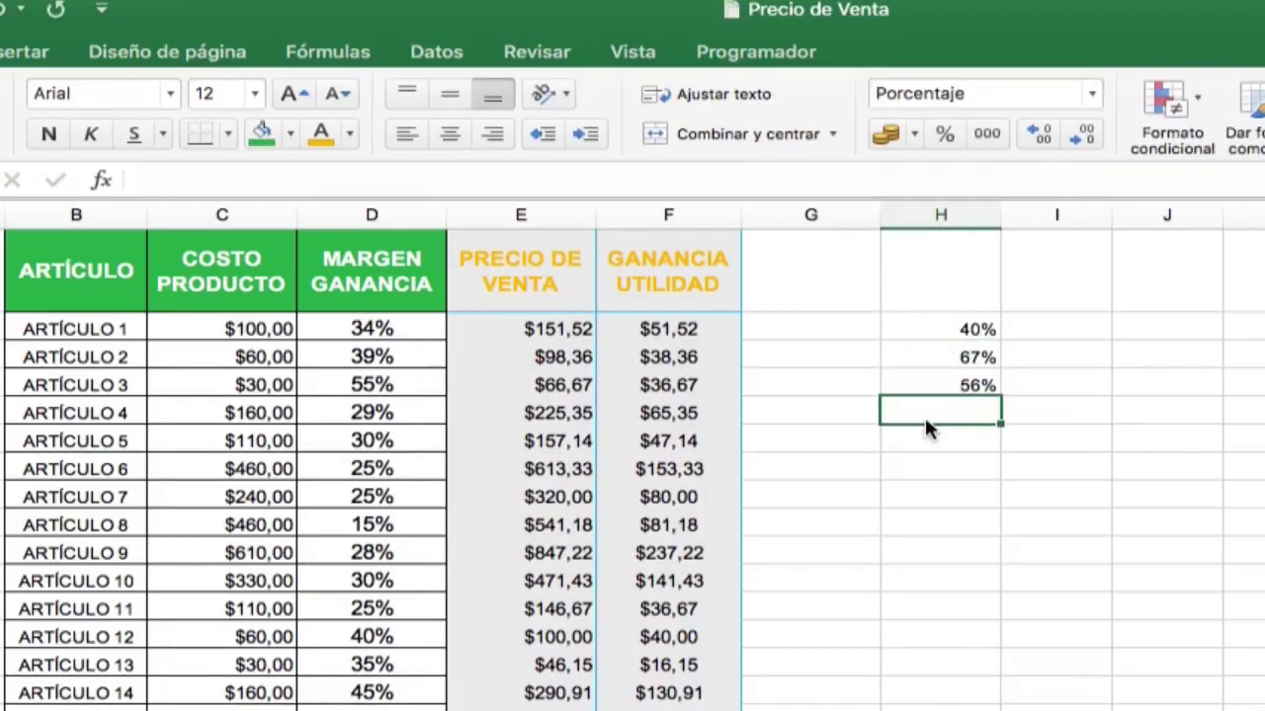
text(63)
key(Return)
key(Return)
text(23)
key(Up)
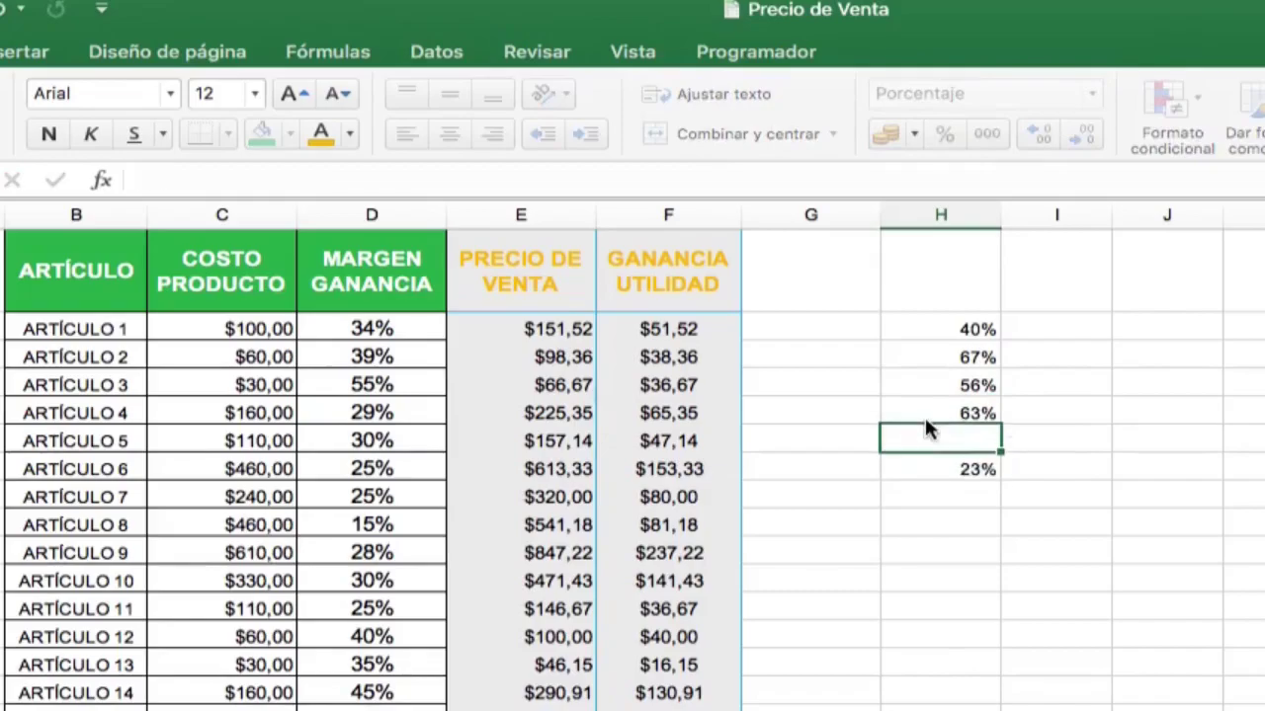
text(124)
key(Return)
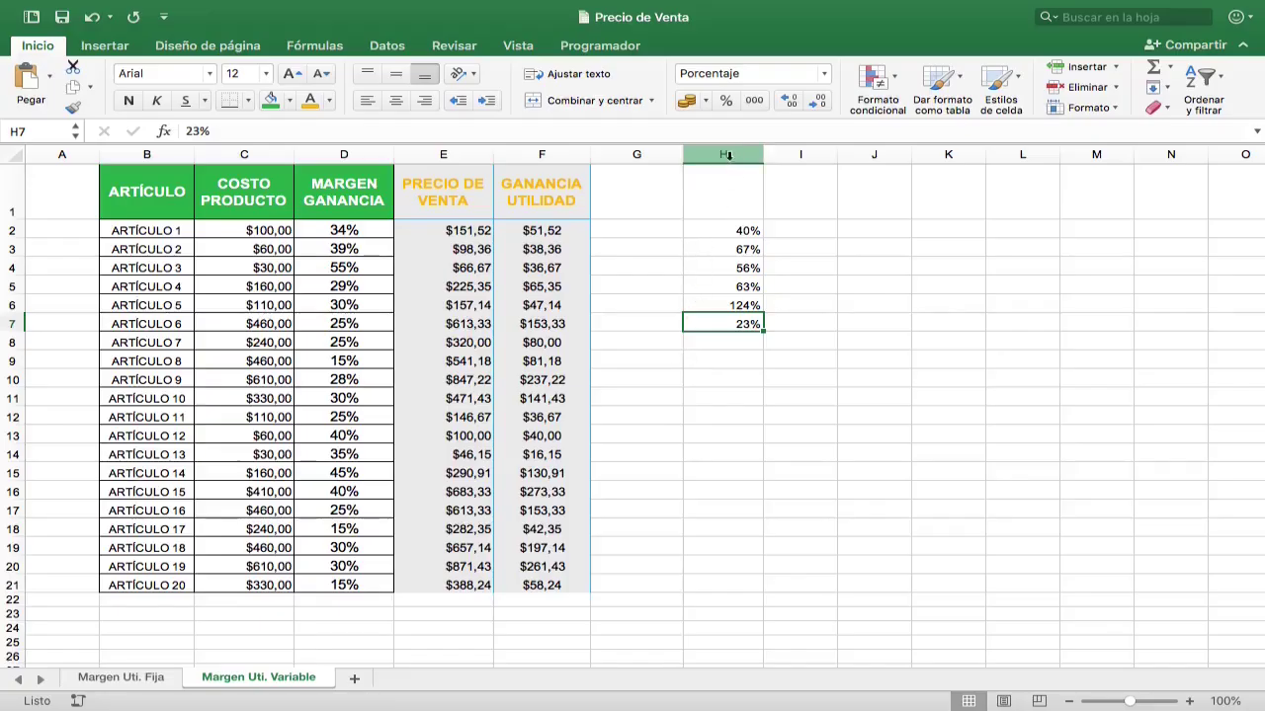
Delete column H holding the sample percentages.
right_click(726, 156)
click(761, 259)
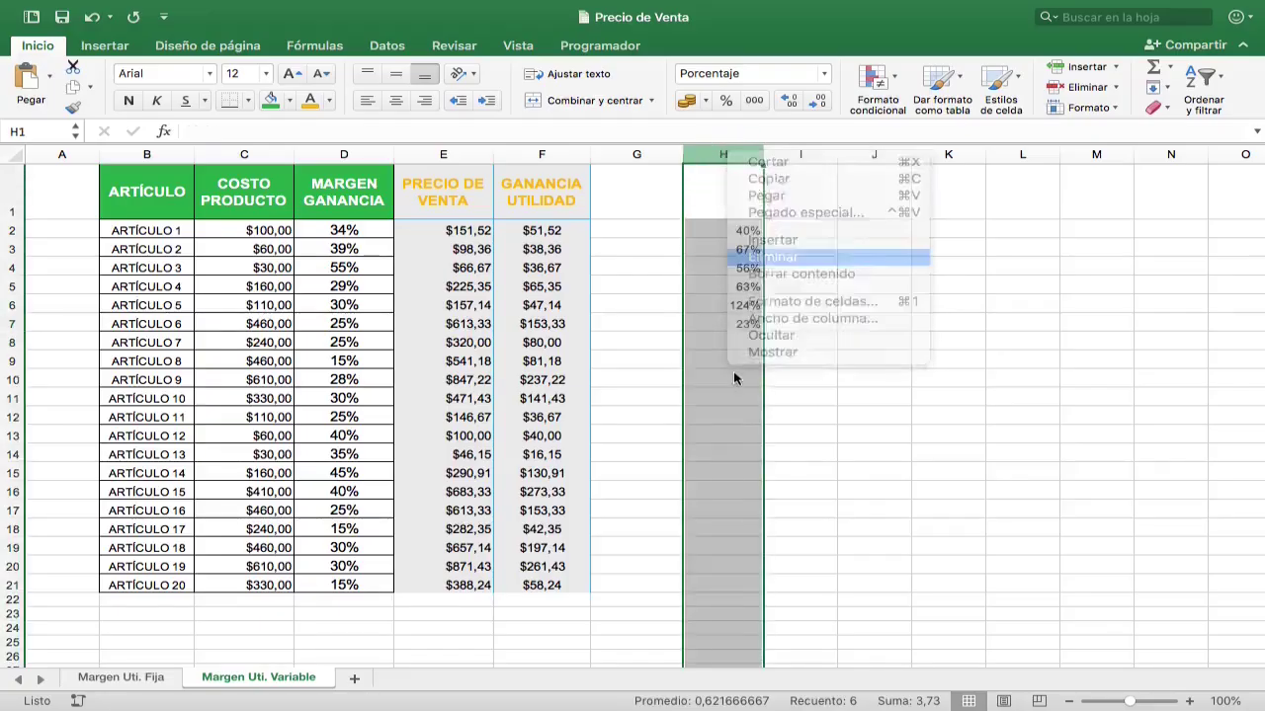
click(720, 340)
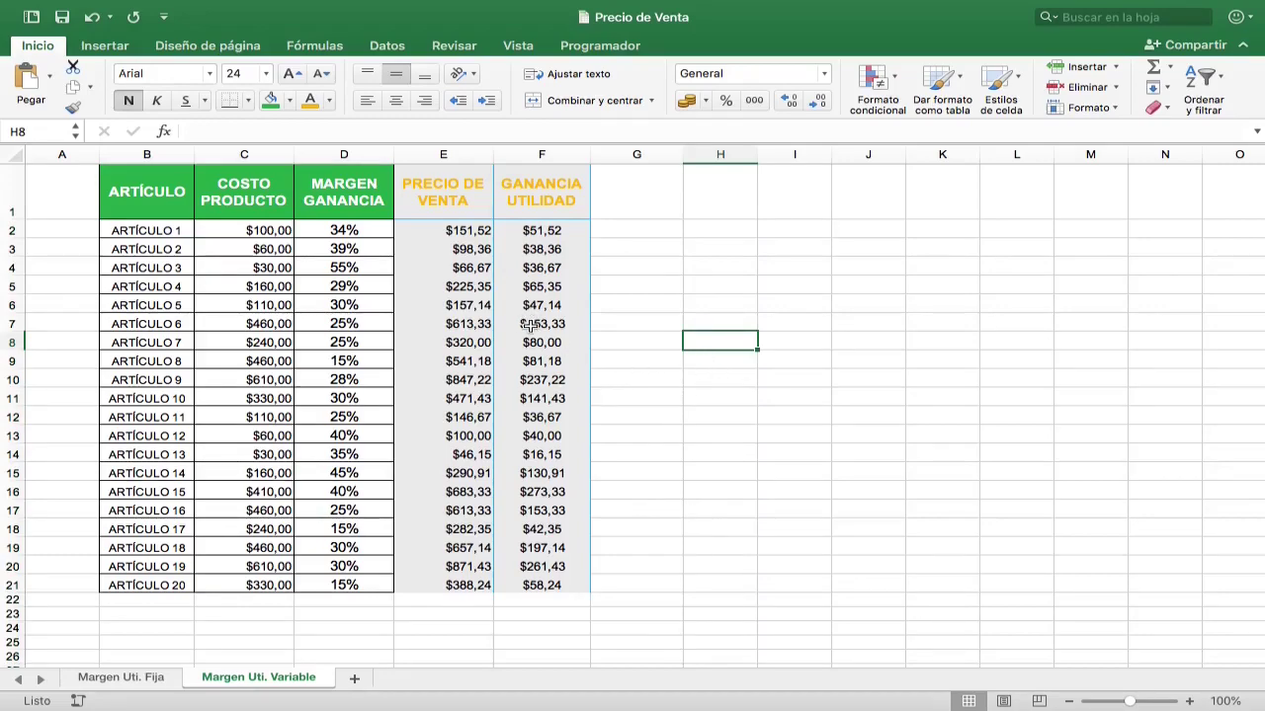
Test the margin with the text 'hola' in D2, then undo to restore 34%.
click(346, 229)
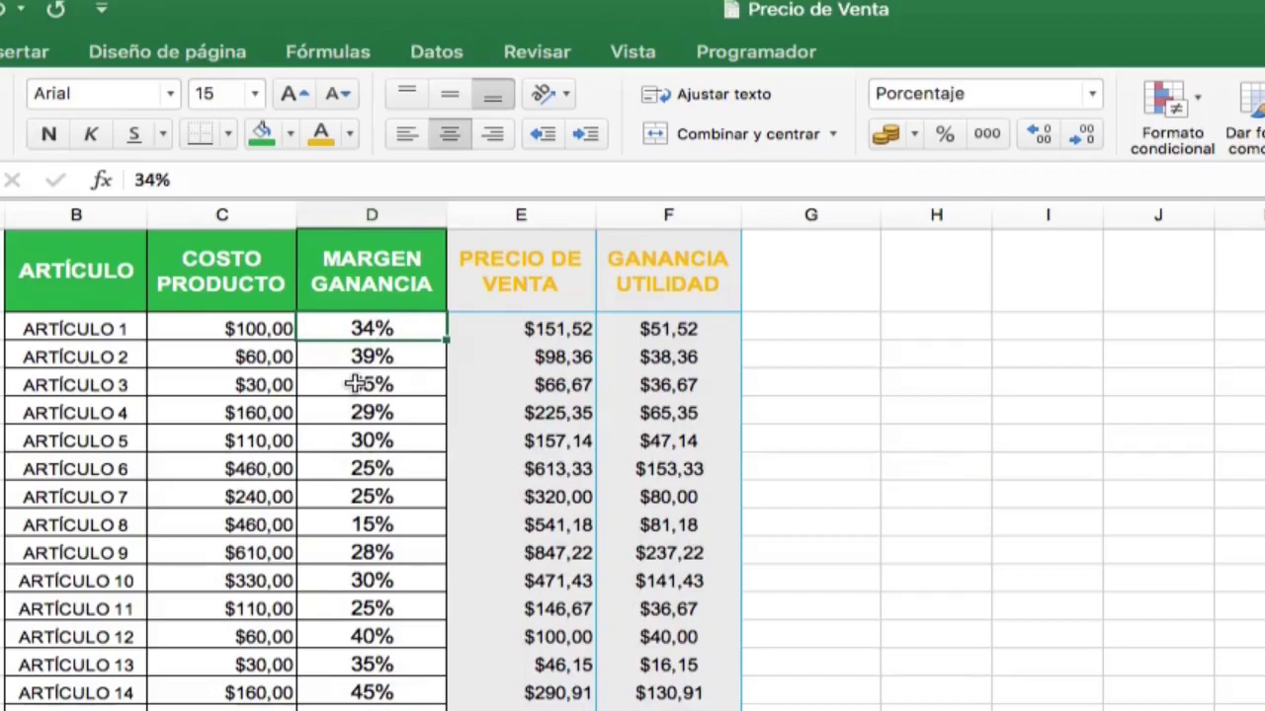
text(hola)
key(Return)
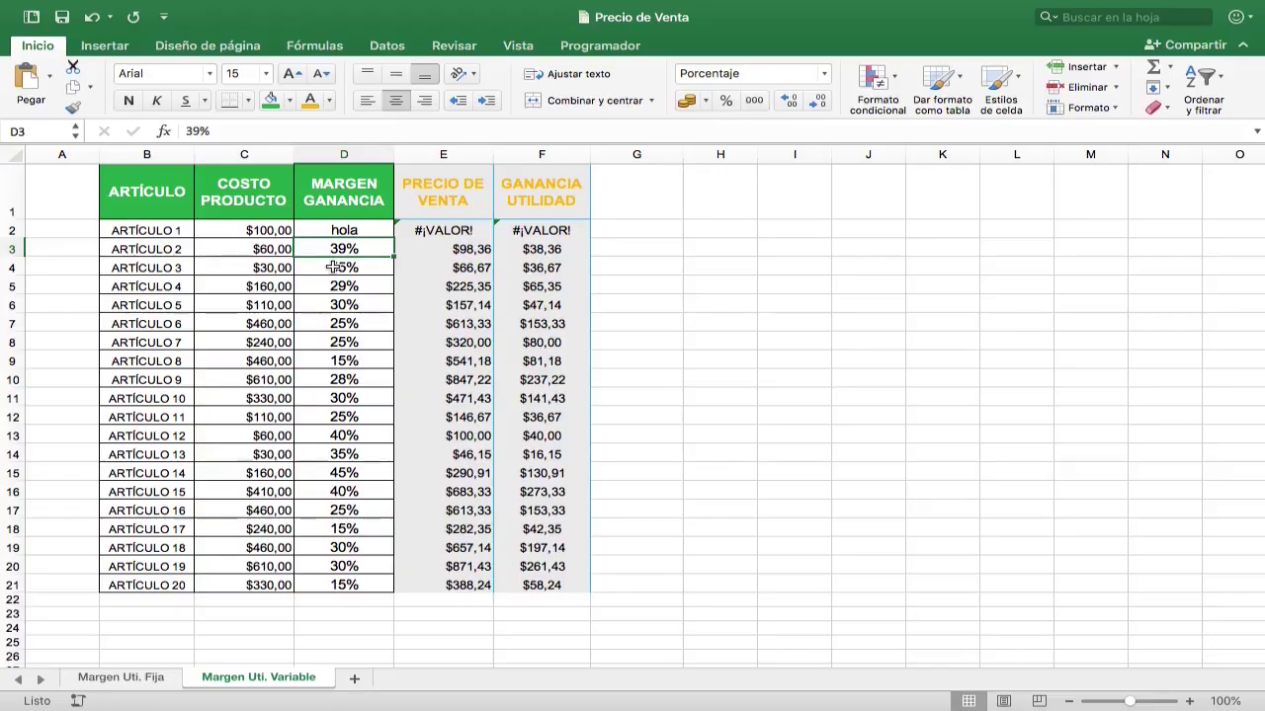
key(ctrl+z)
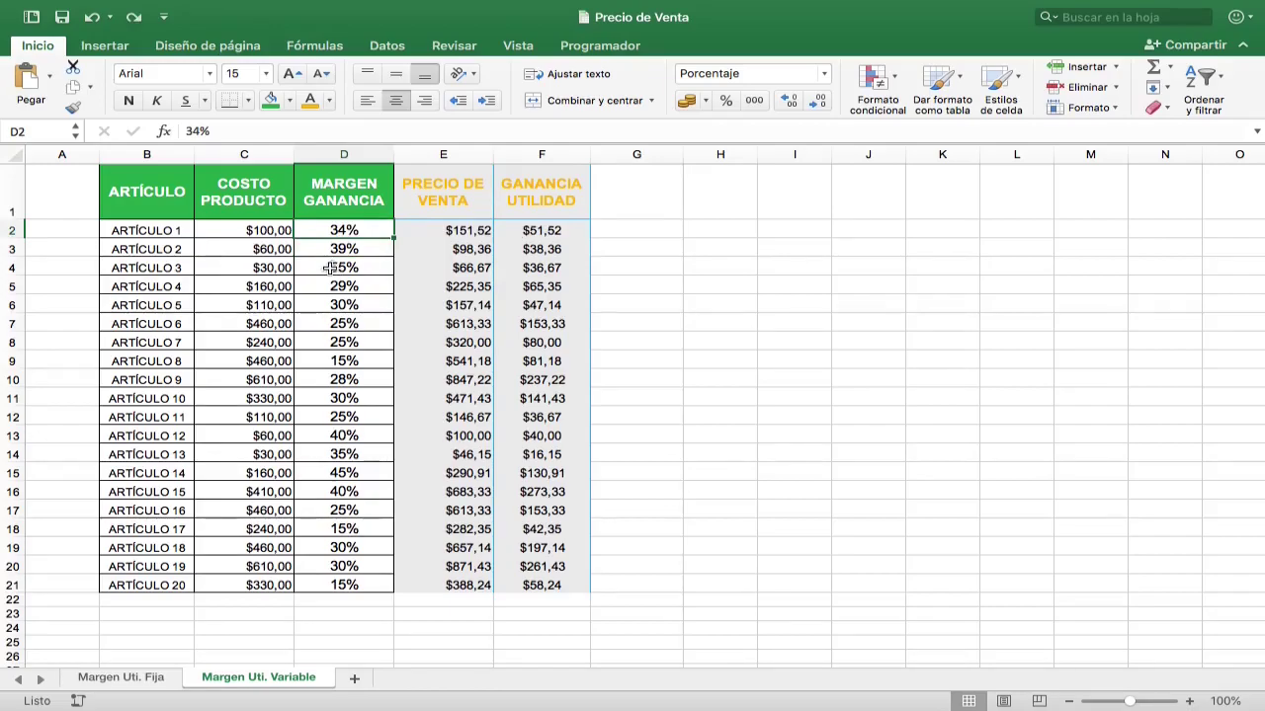
click(158, 678)
click(593, 247)
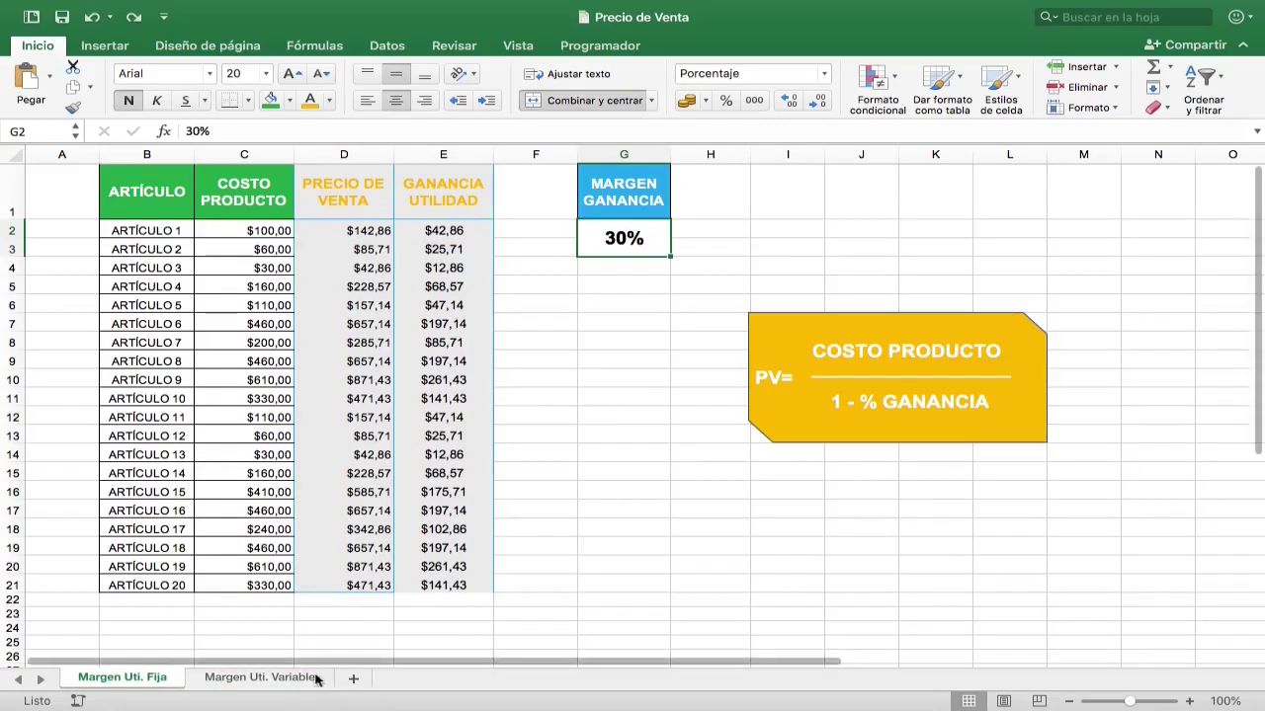
click(277, 678)
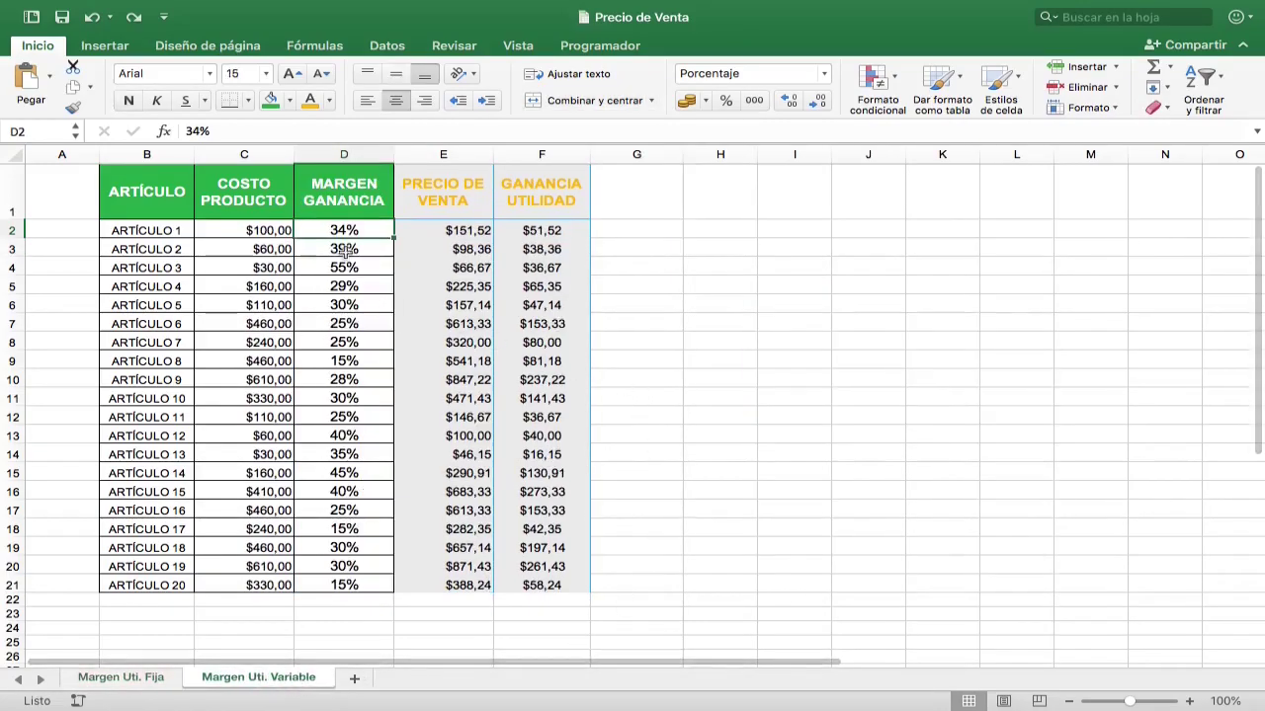
drag(343, 230, 341, 583)
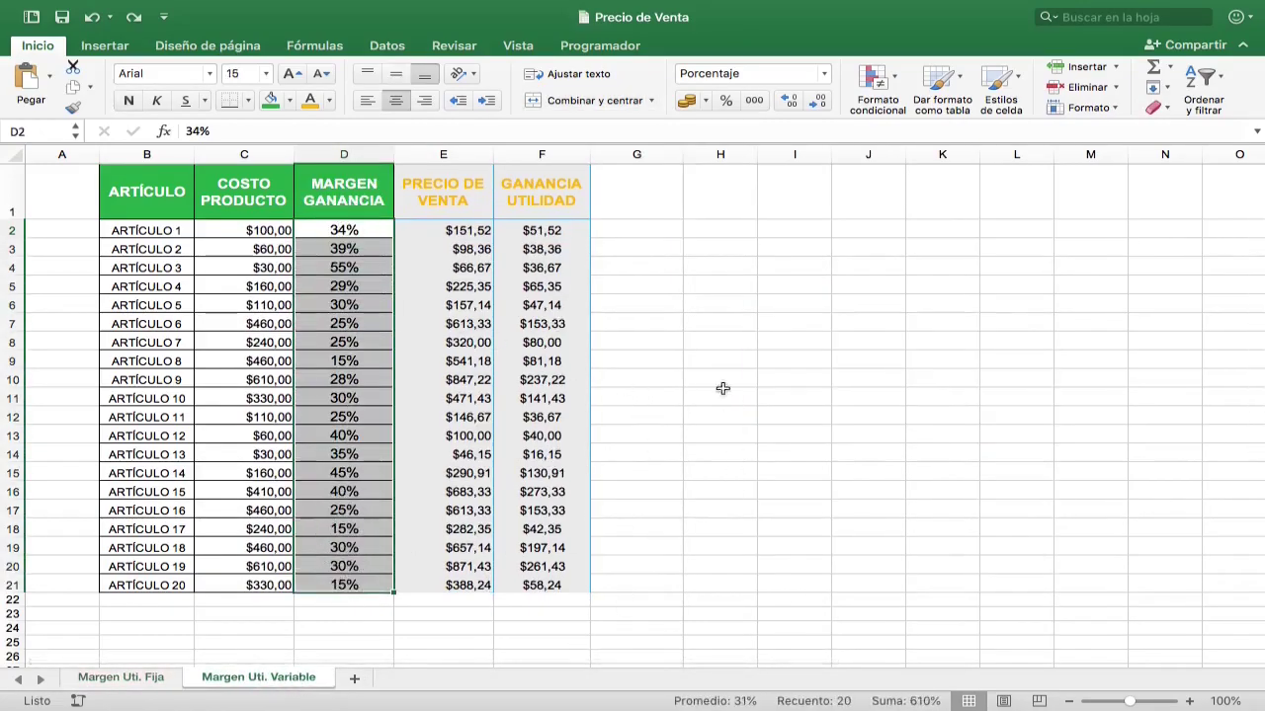